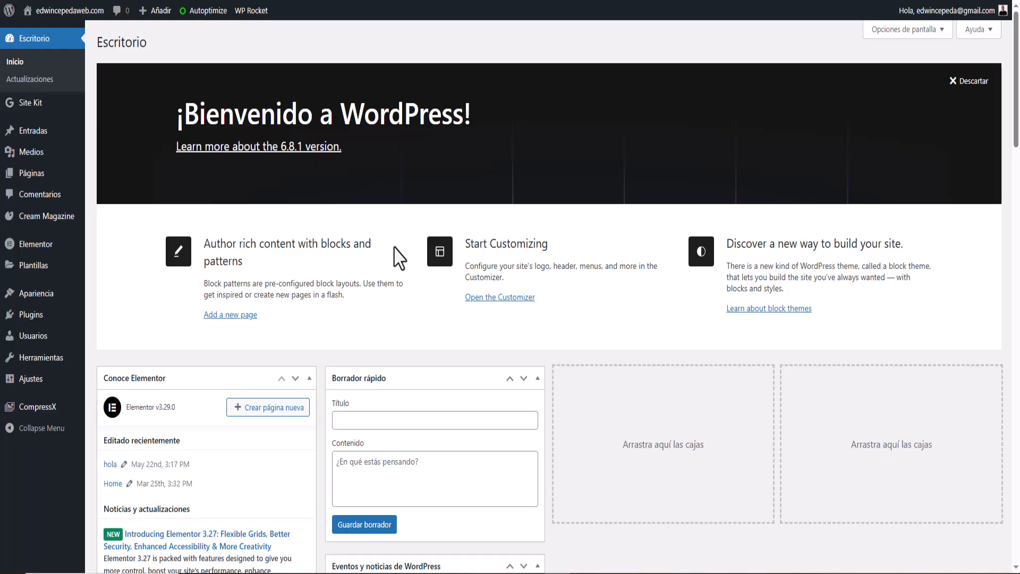
- Search the plugin directory for "Elespare Blog Addons"
left_click(16, 322)
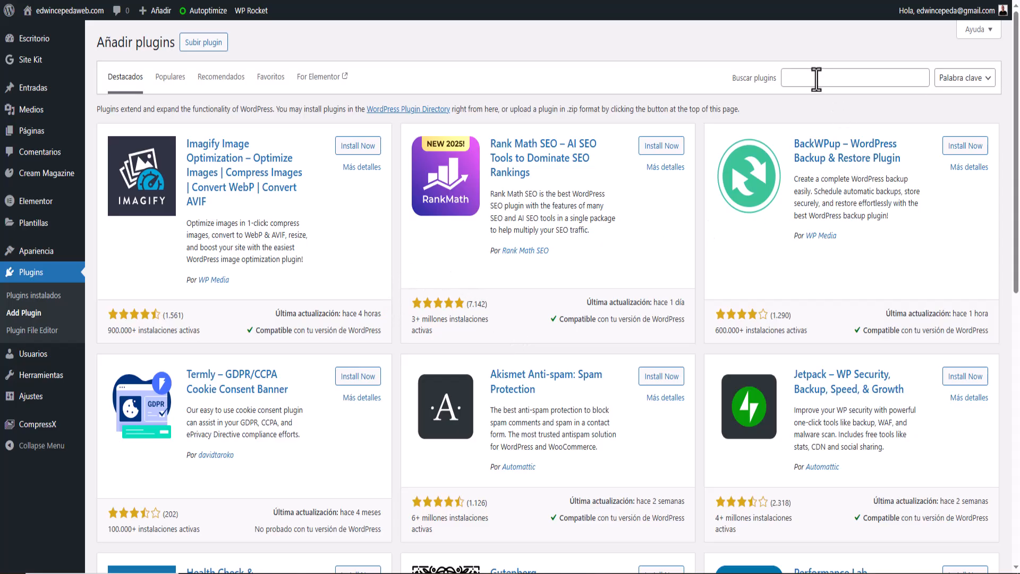
right_click(837, 80)
left_click(870, 203)
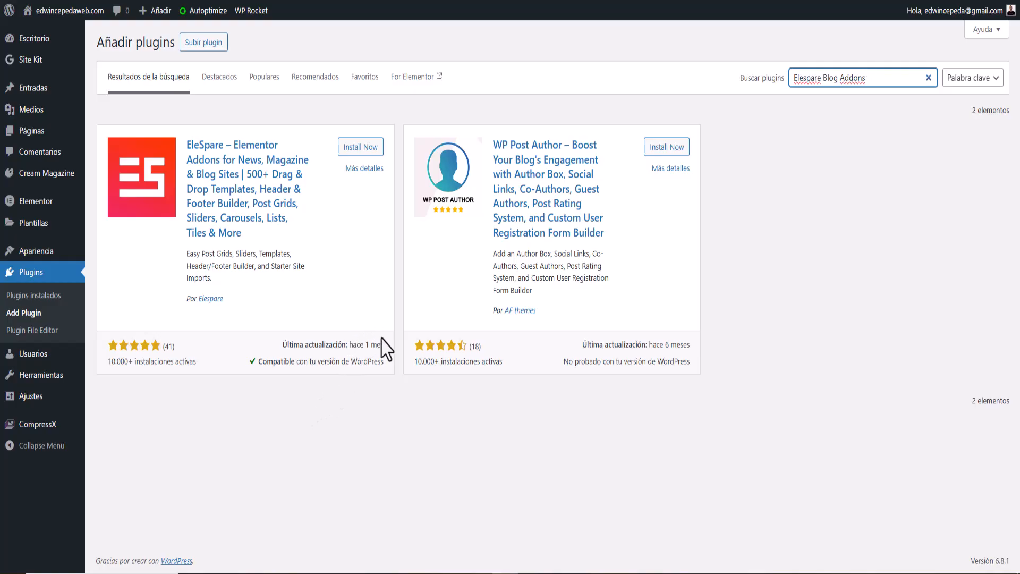
- Install and activate the EleSpare – Elementor Addons plugin, and skip its opt-in for update notifications
left_click(359, 154)
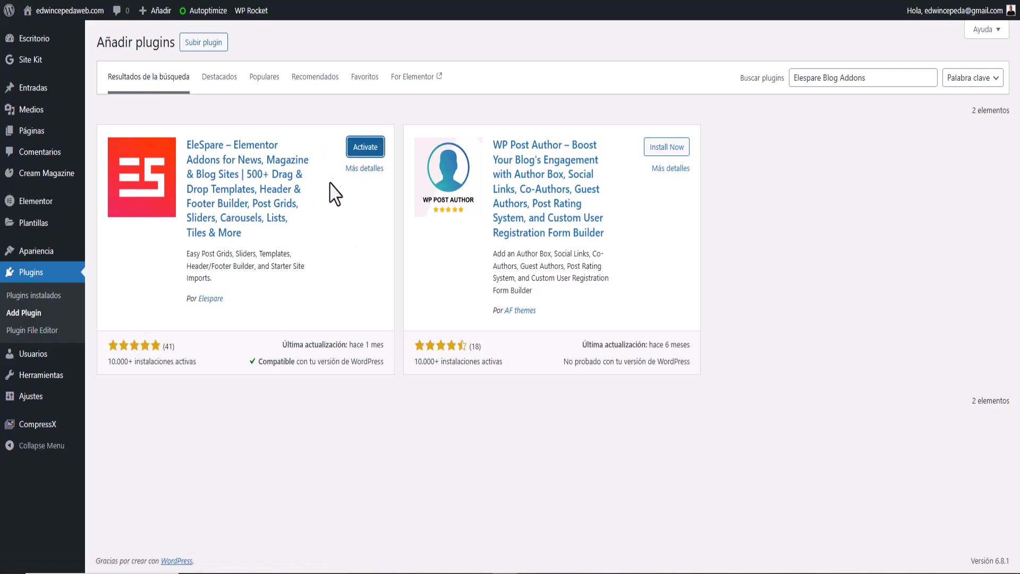
left_click(365, 148)
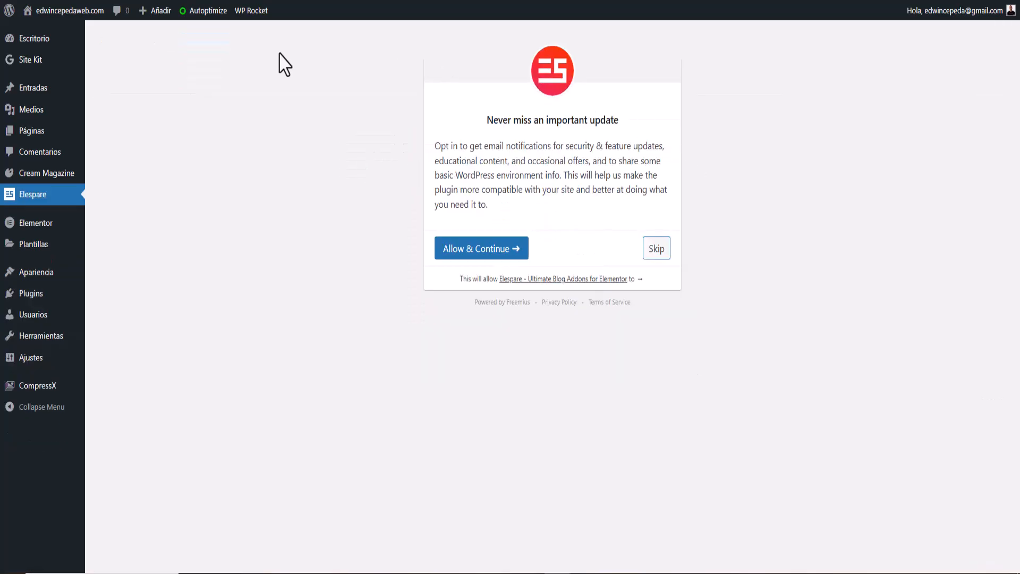
left_click(657, 250)
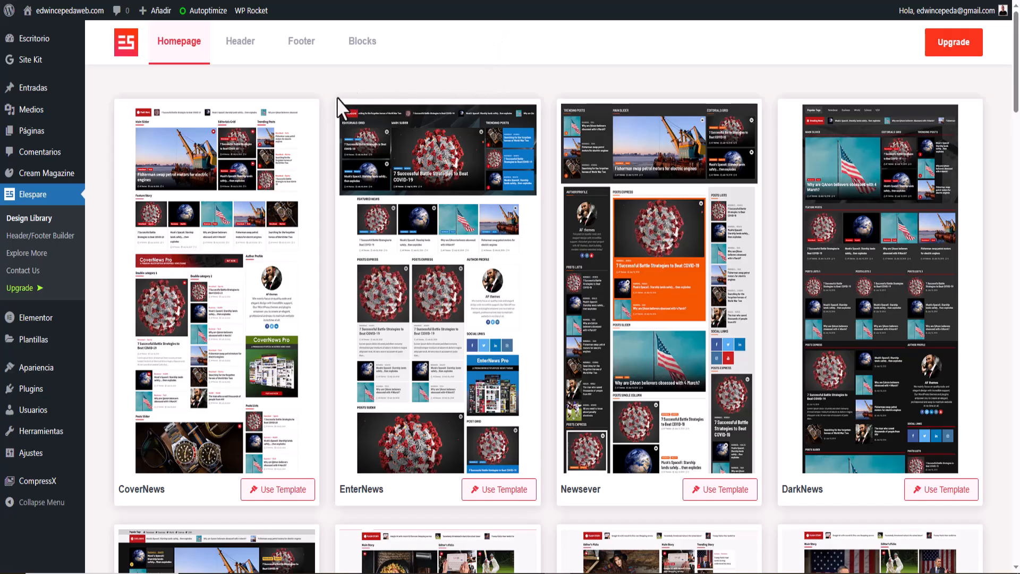
- Look through the header, footer and block templates in the Elespare design library
left_click(240, 53)
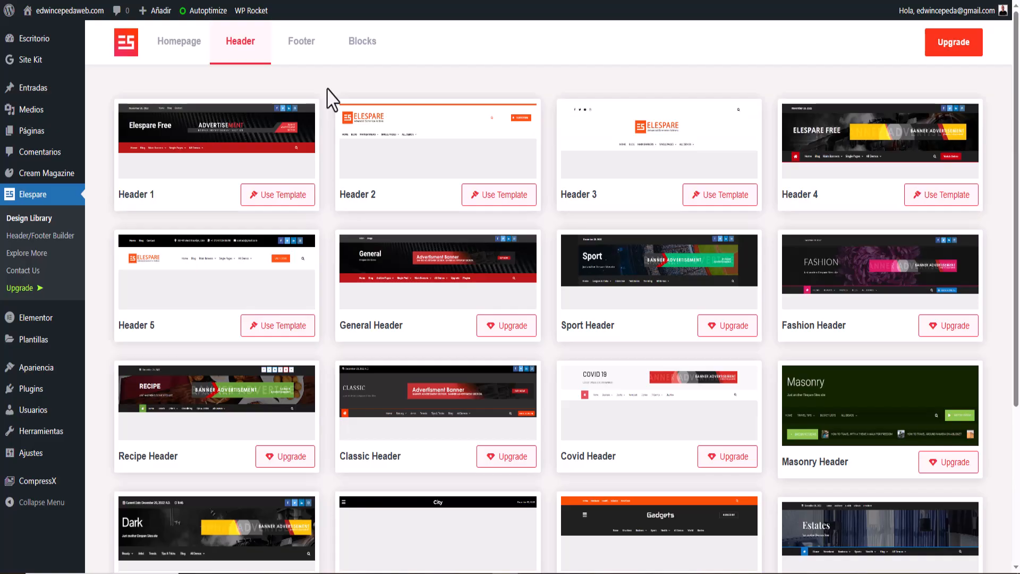
left_click(300, 48)
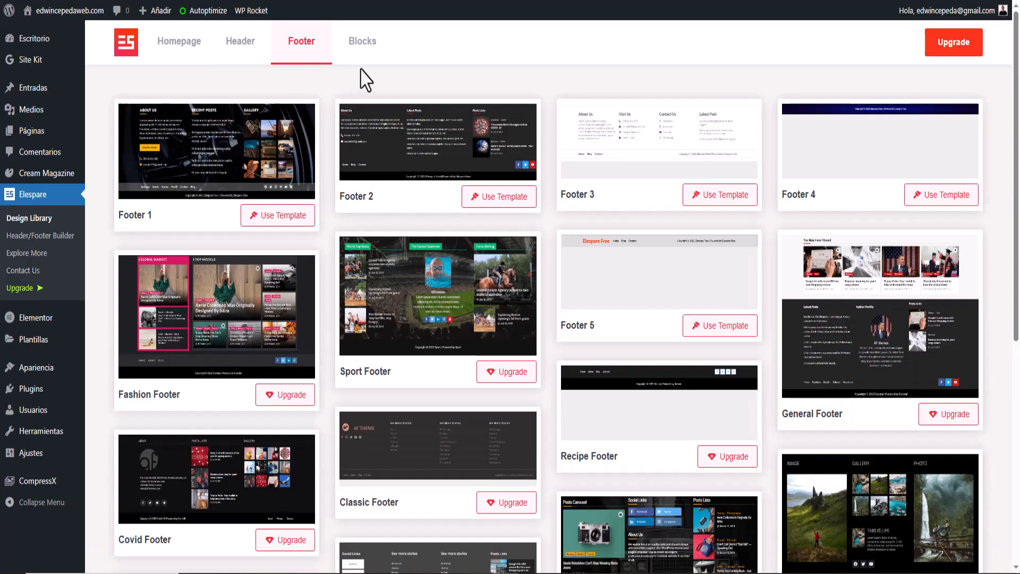
left_click(364, 48)
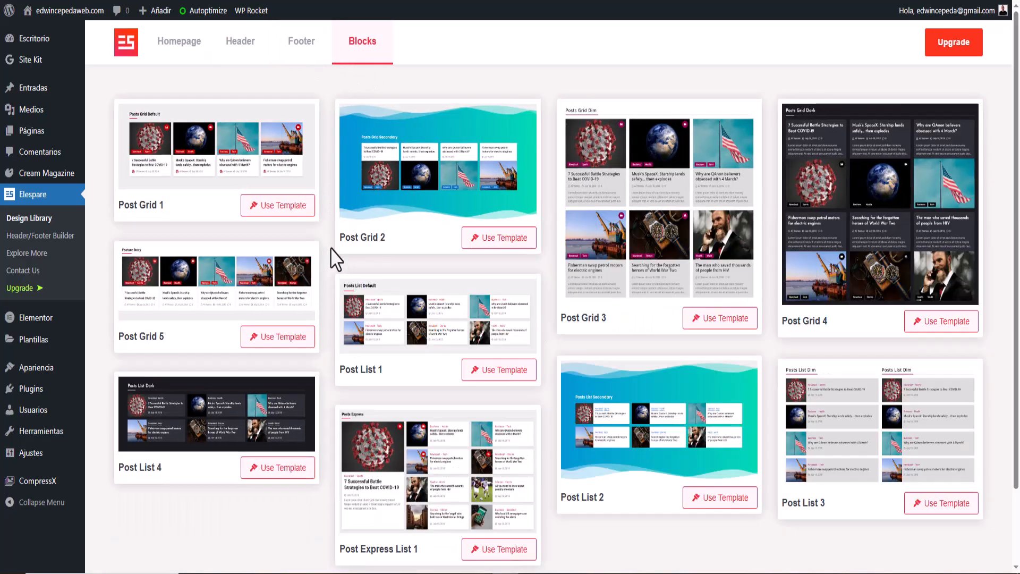
scroll(336, 260, "down", 2)
scroll(336, 260, "up", 2)
- Browse the full collection of Elespare homepage templates, including the premium designs such as Masonry, Dark, City and Gadgets
left_click(169, 44)
scroll(332, 333, "down", 20)
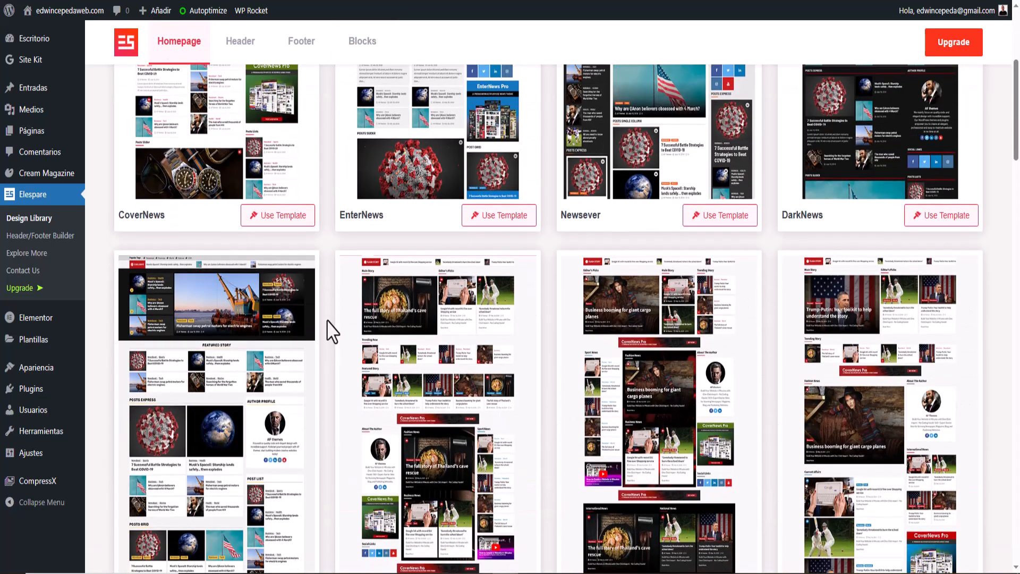
scroll(332, 330, "down", 15)
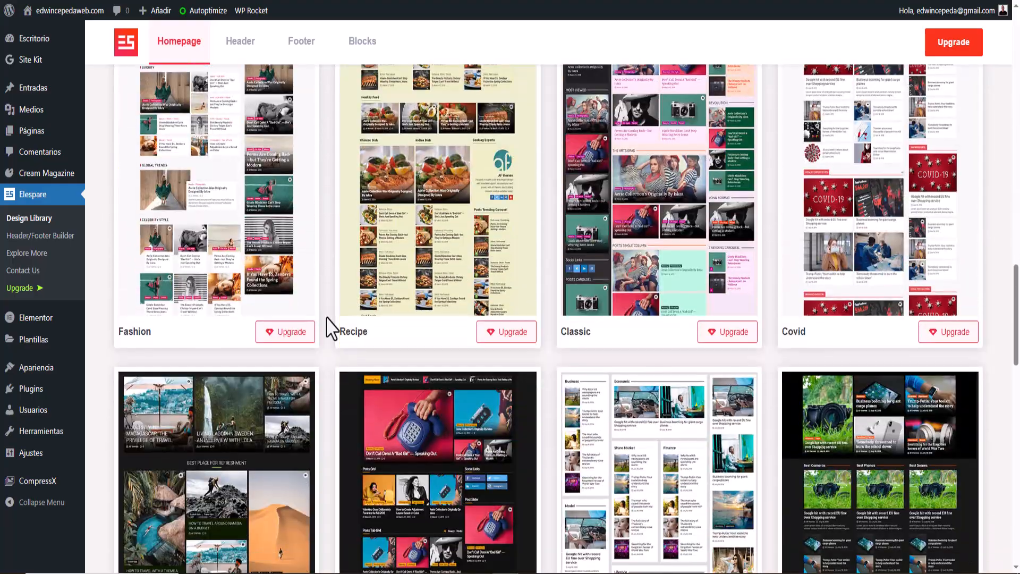
scroll(329, 327, "down", 10)
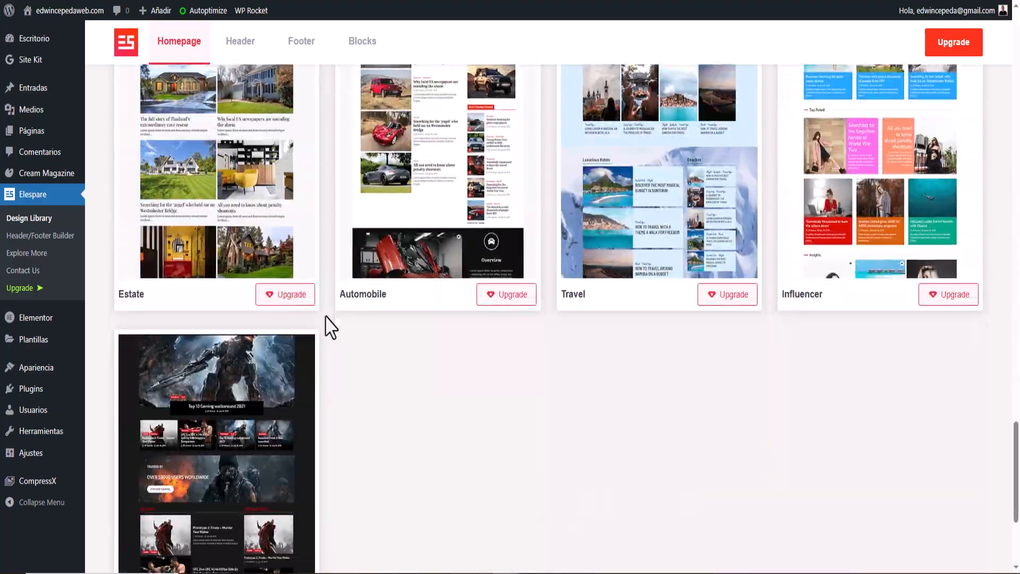
scroll(329, 327, "up", 15)
scroll(326, 318, "up", 10)
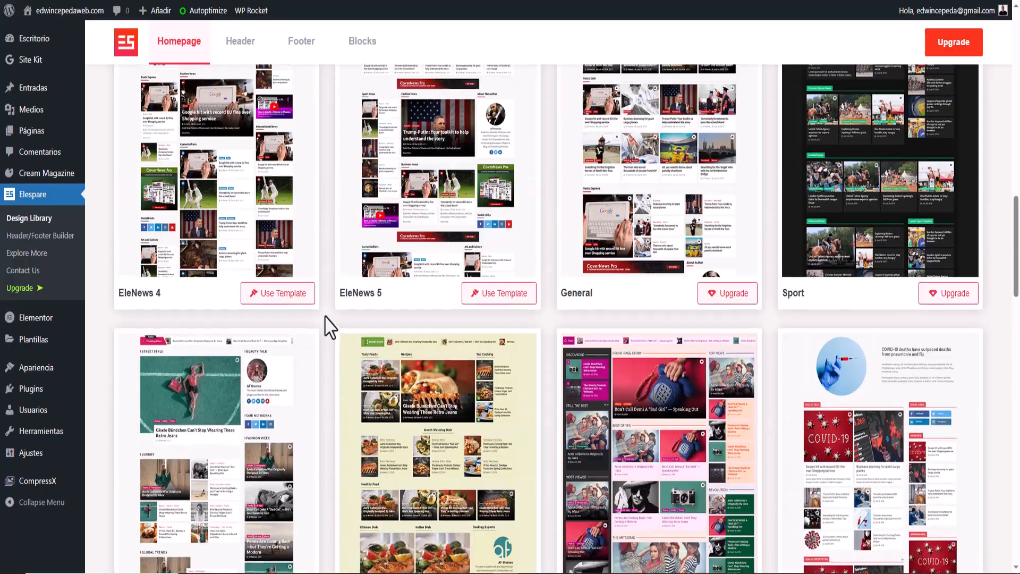
scroll(326, 317, "down", 20)
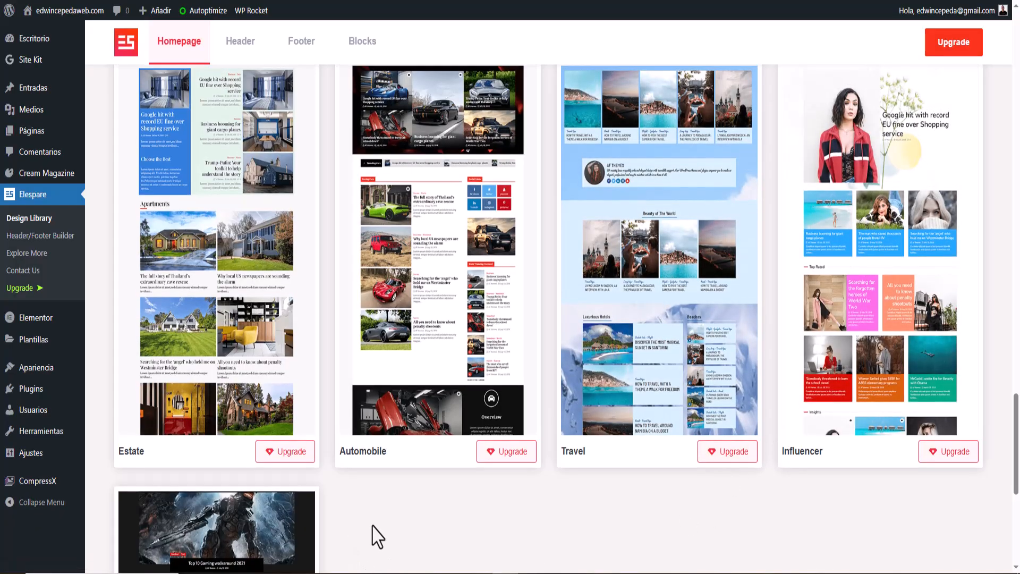
scroll(372, 535, "up", 4)
scroll(332, 457, "up", 2)
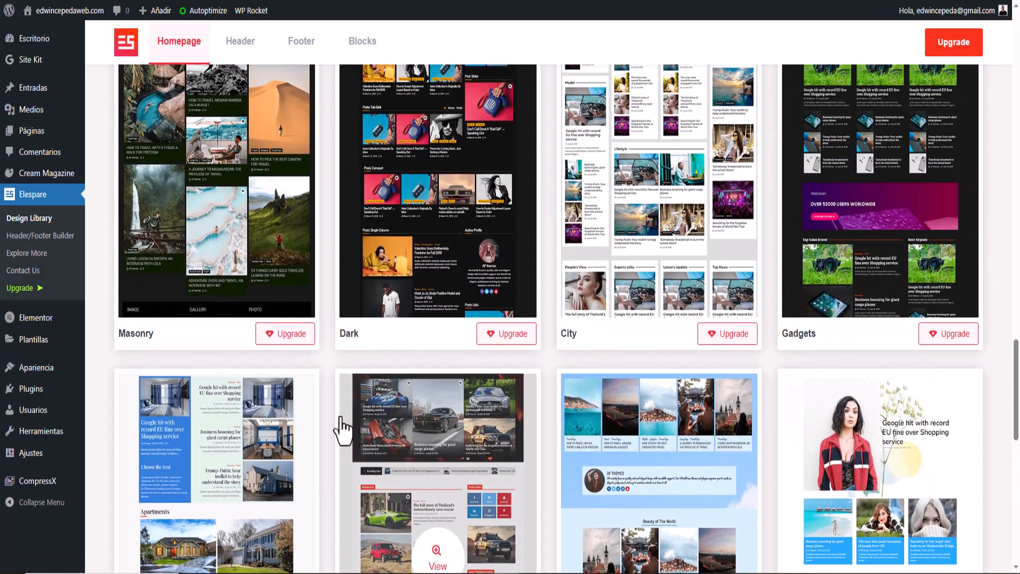
scroll(339, 417, "up", 3)
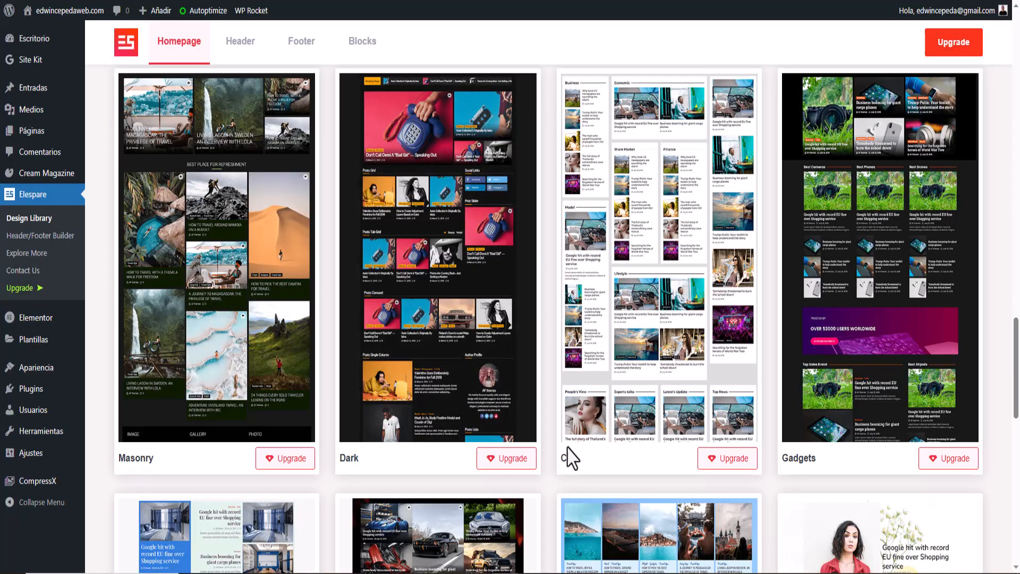
scroll(622, 401, "up", 3)
scroll(627, 411, "down", 2)
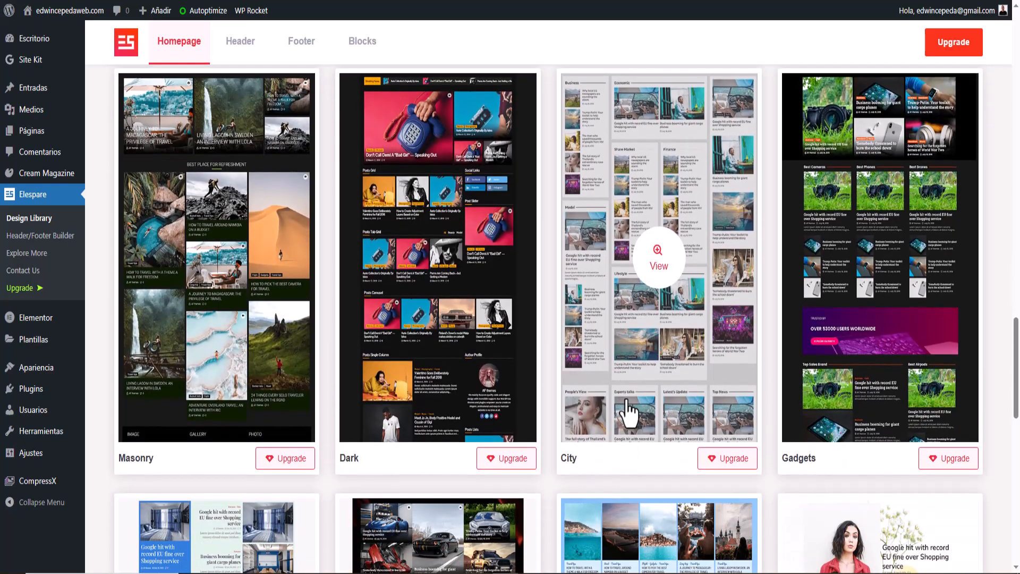
scroll(957, 444, "up", 1)
scroll(987, 435, "up", 6)
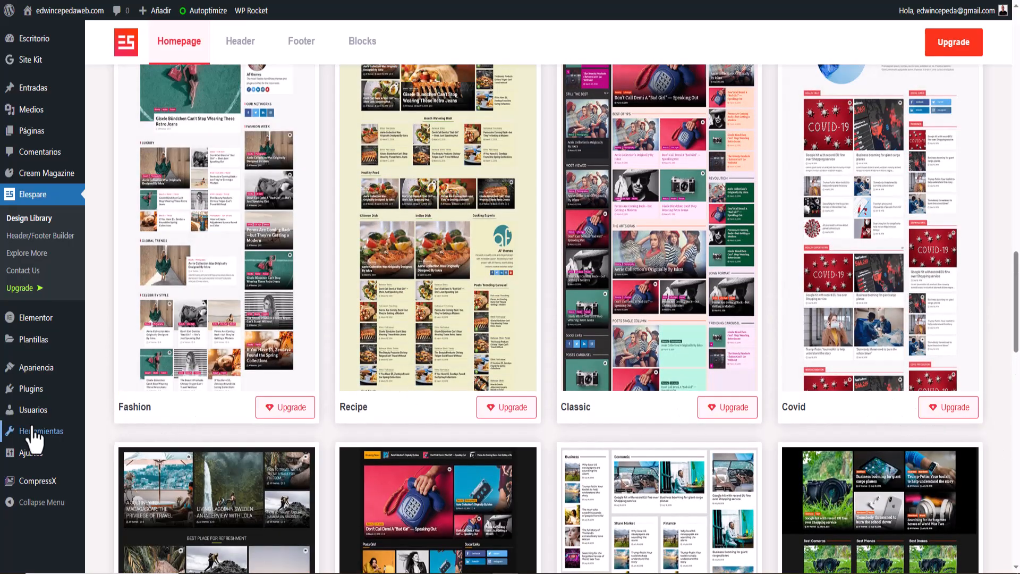
- Review the free Elespare homepage templates, from the EleNews designs to CoverNews, EnterNews, Newsever and DarkNews
scroll(80, 399, "up", 5)
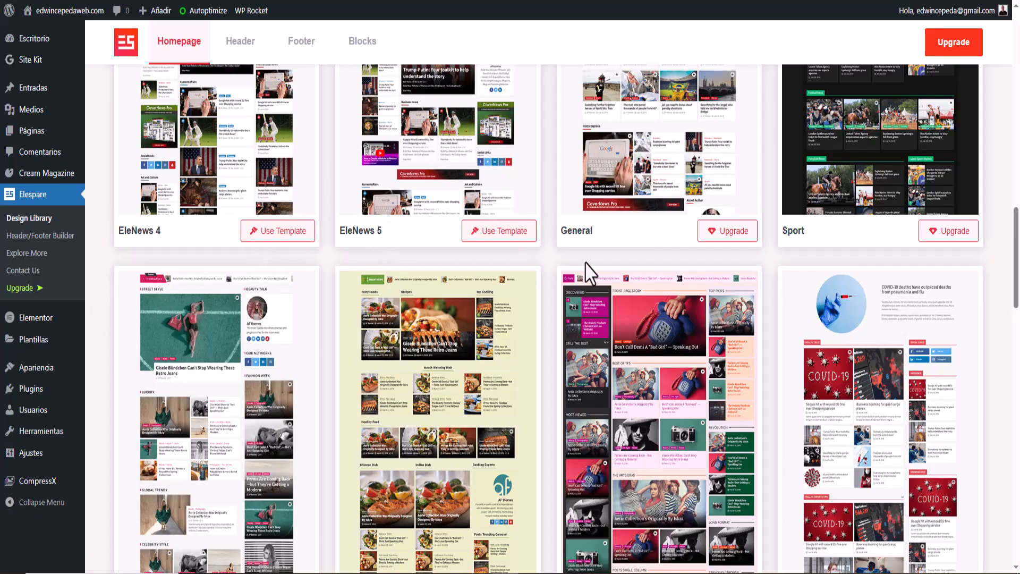
scroll(588, 260, "up", 2)
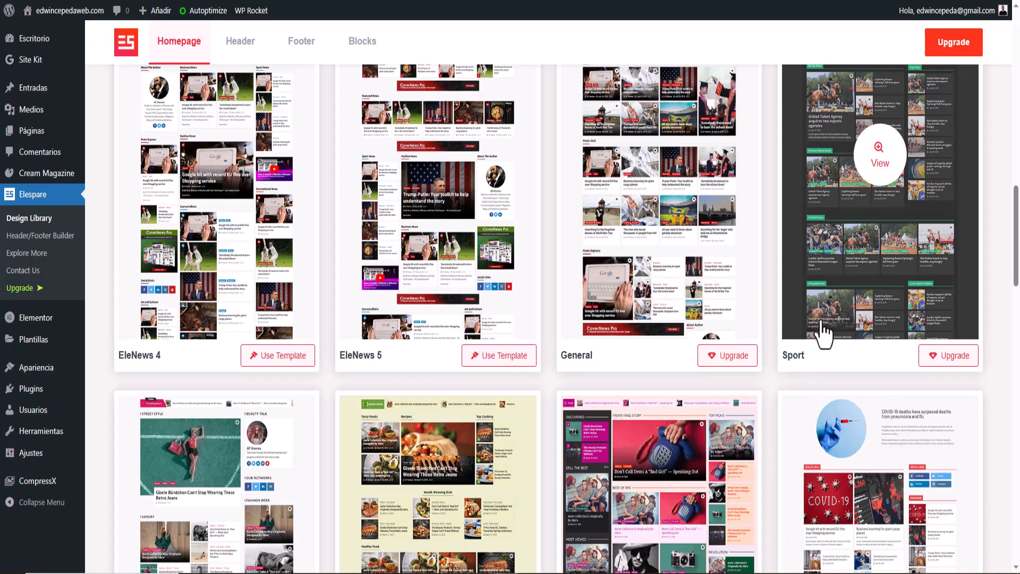
scroll(768, 358, "up", 8)
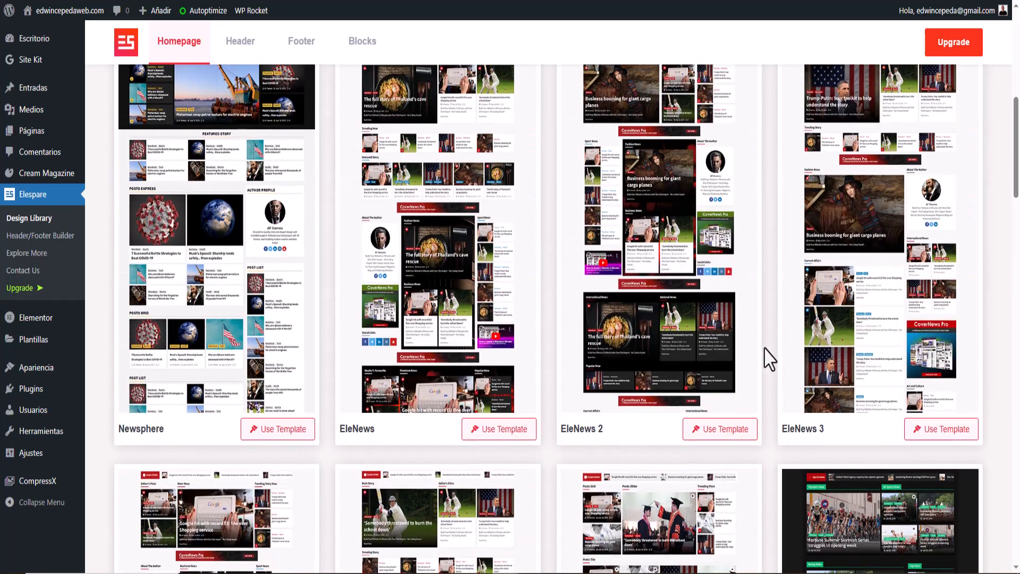
scroll(768, 358, "up", 5)
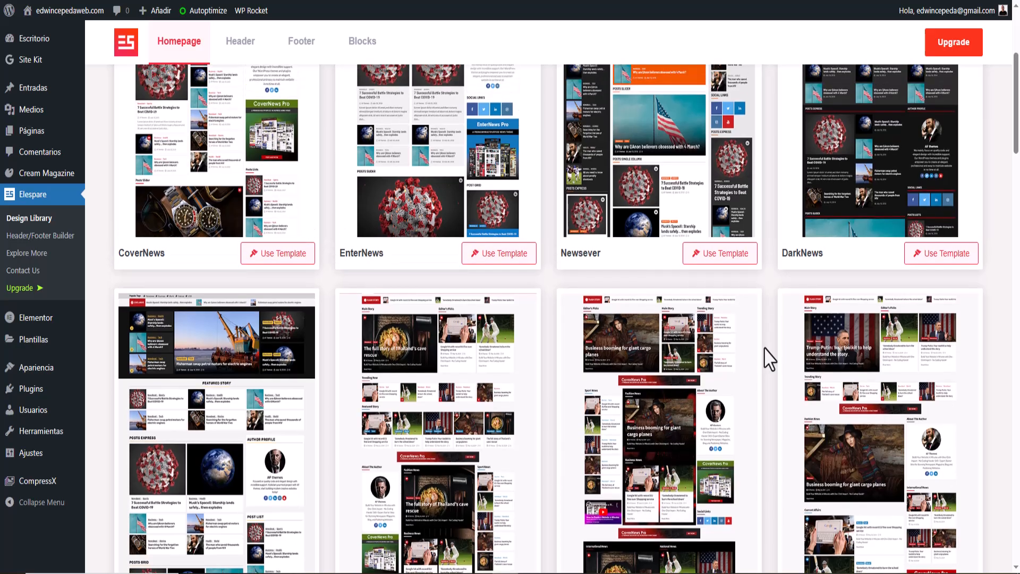
scroll(769, 360, "up", 4)
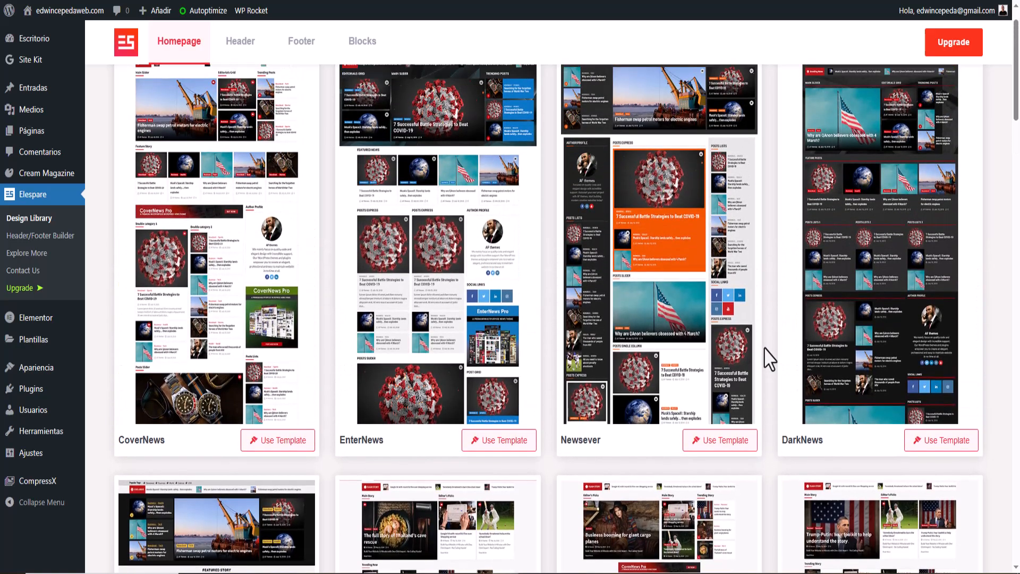
scroll(770, 360, "up", 1)
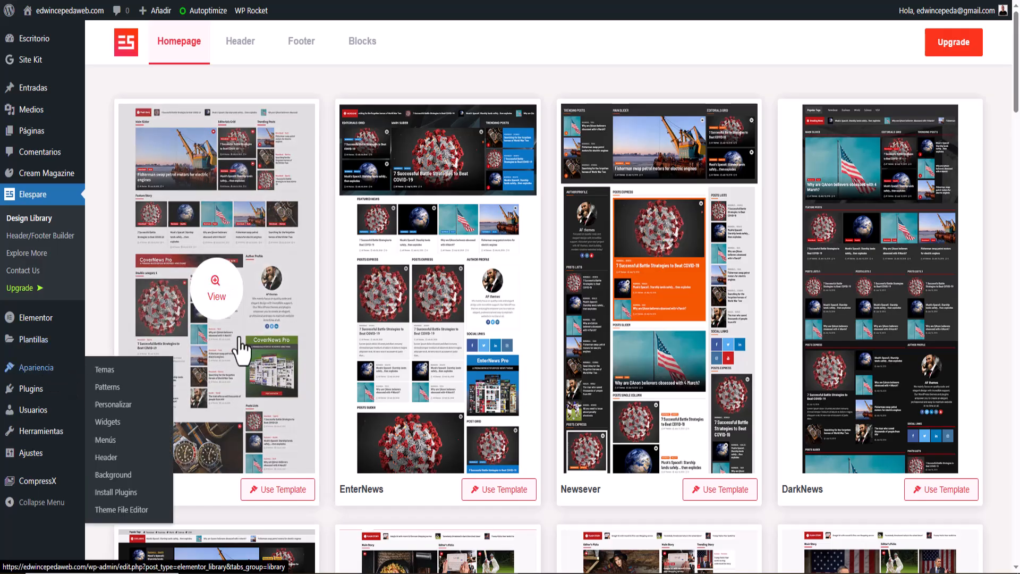
scroll(330, 511, "down", 5)
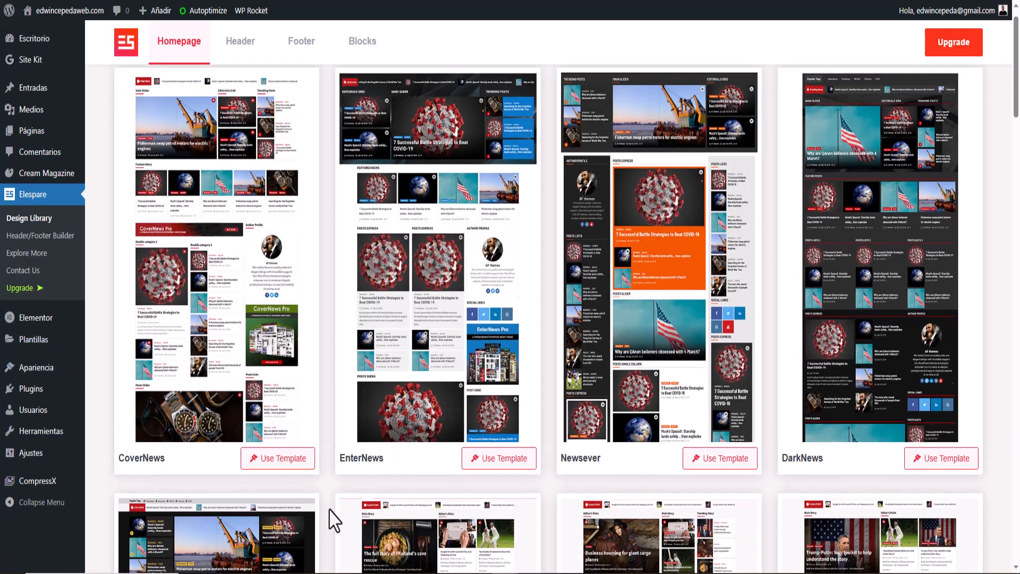
scroll(330, 520, "up", 5)
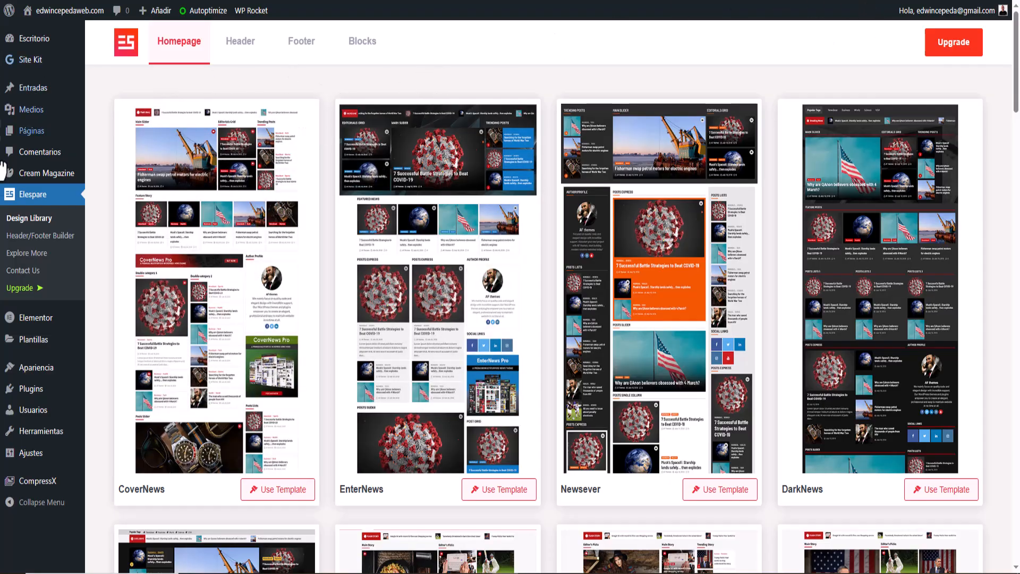
- Check the site's list of pages and its list of posts, and start a new blog post
left_click(29, 137)
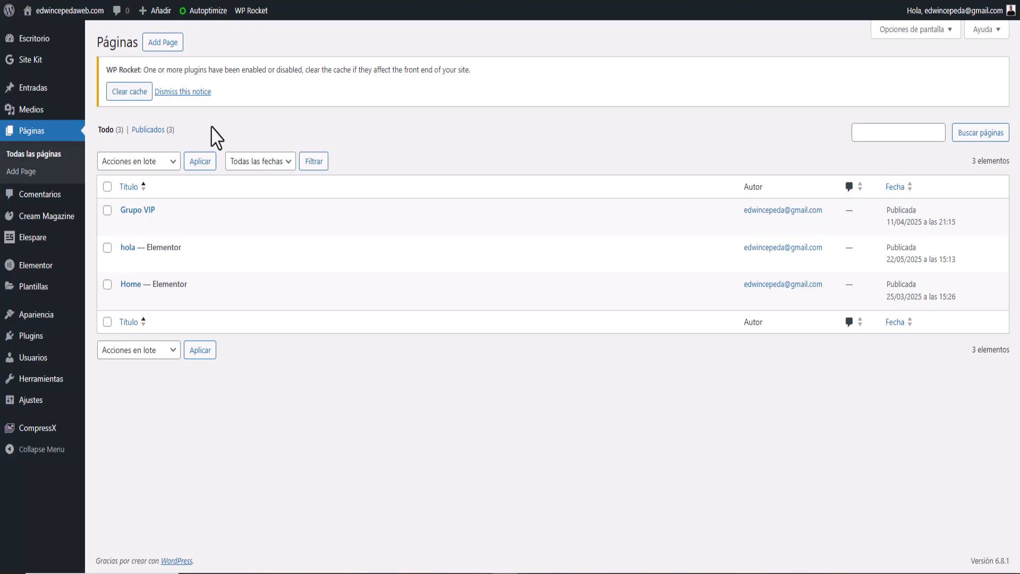
left_click(24, 94)
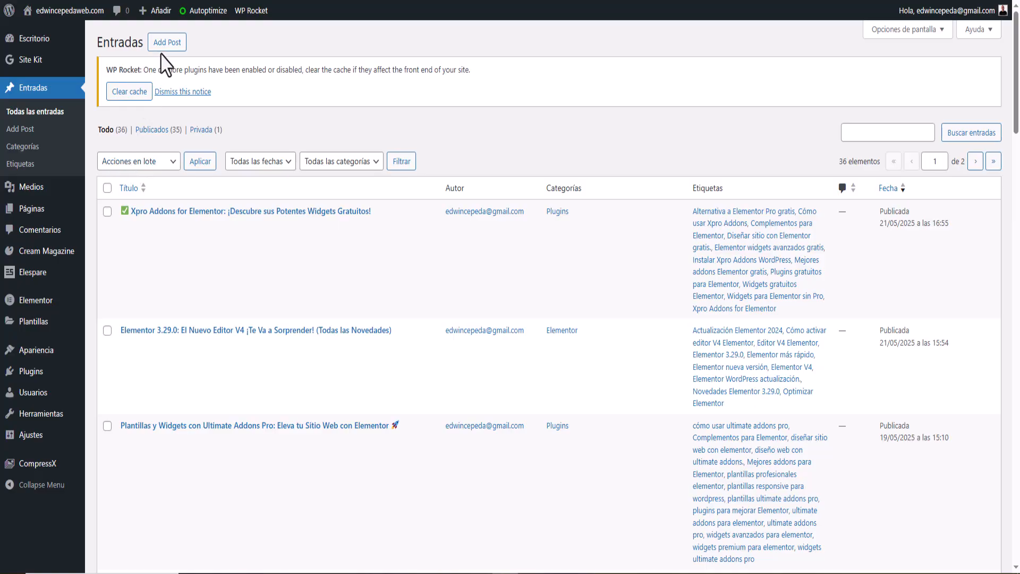
left_click(165, 46)
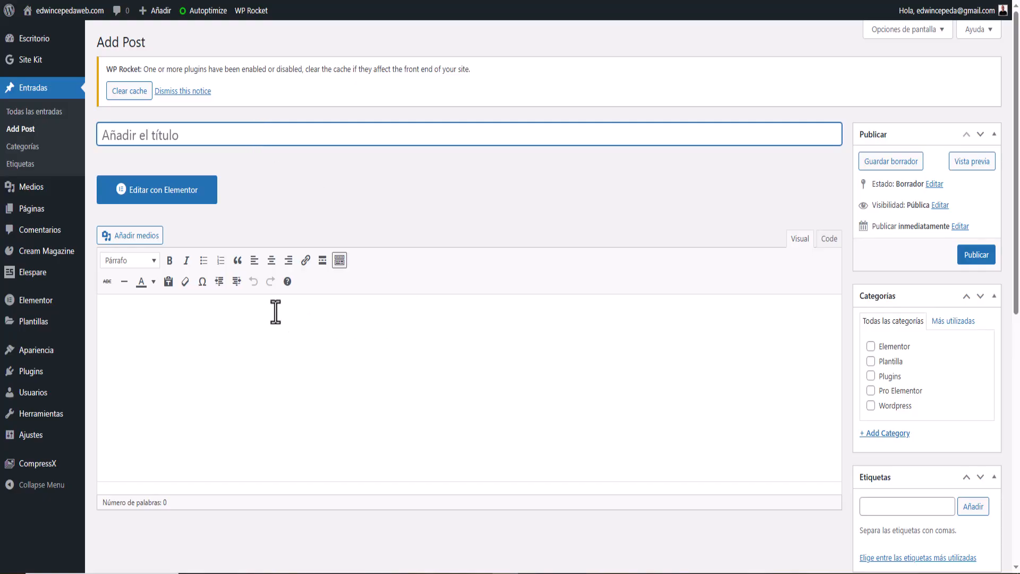
- Examine the new post's content editor and its settings for categories, tags, template, sidebar position and featured image
scroll(120, 265, "down", 4)
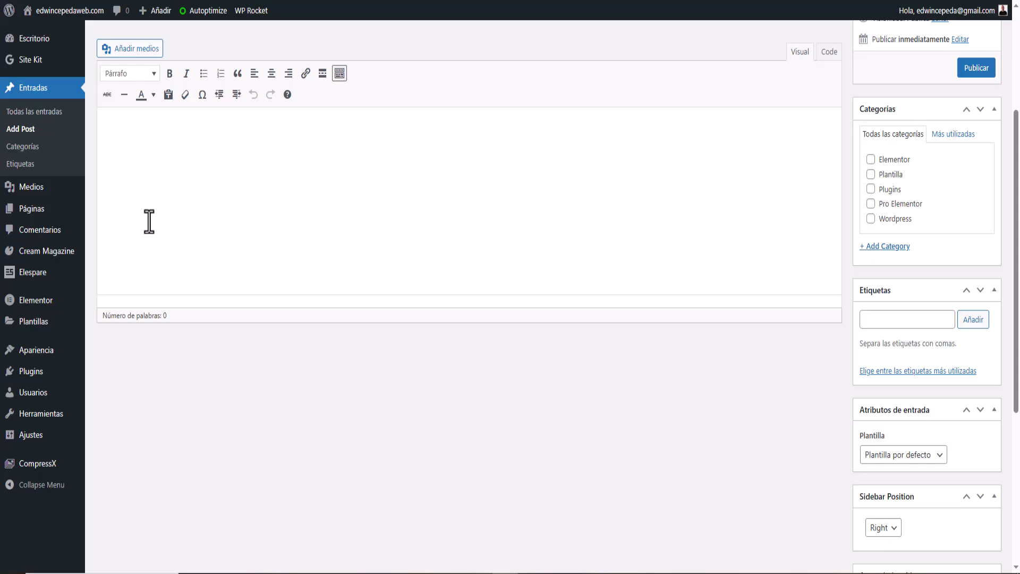
scroll(150, 221, "up", 4)
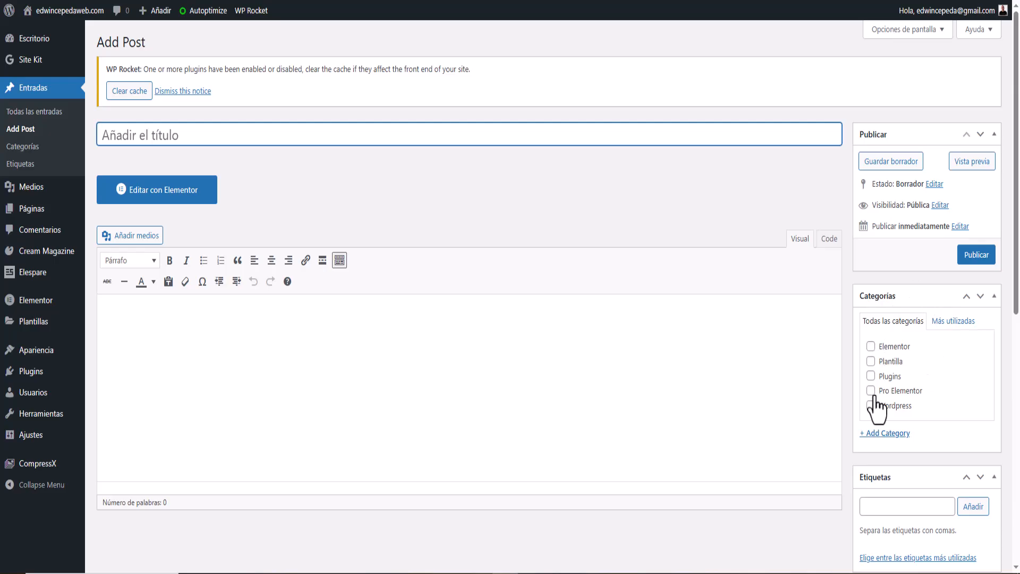
scroll(964, 393, "down", 1)
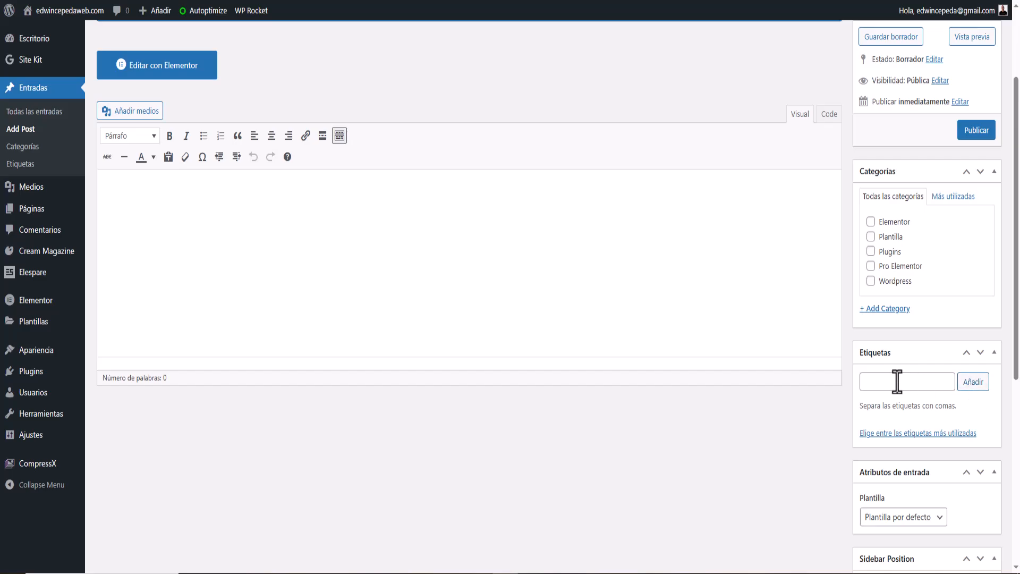
scroll(897, 382, "down", 1)
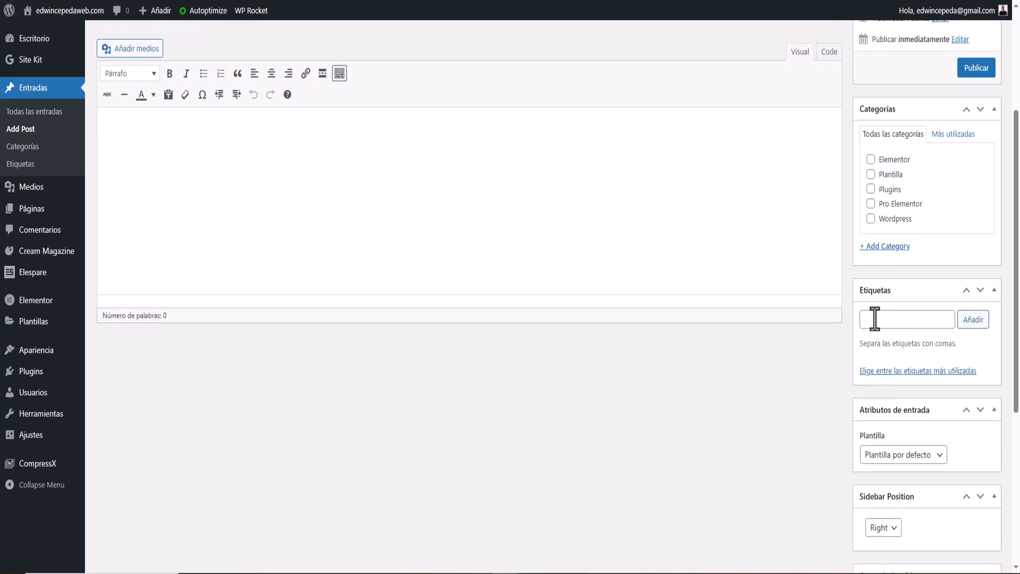
scroll(827, 441, "down", 5)
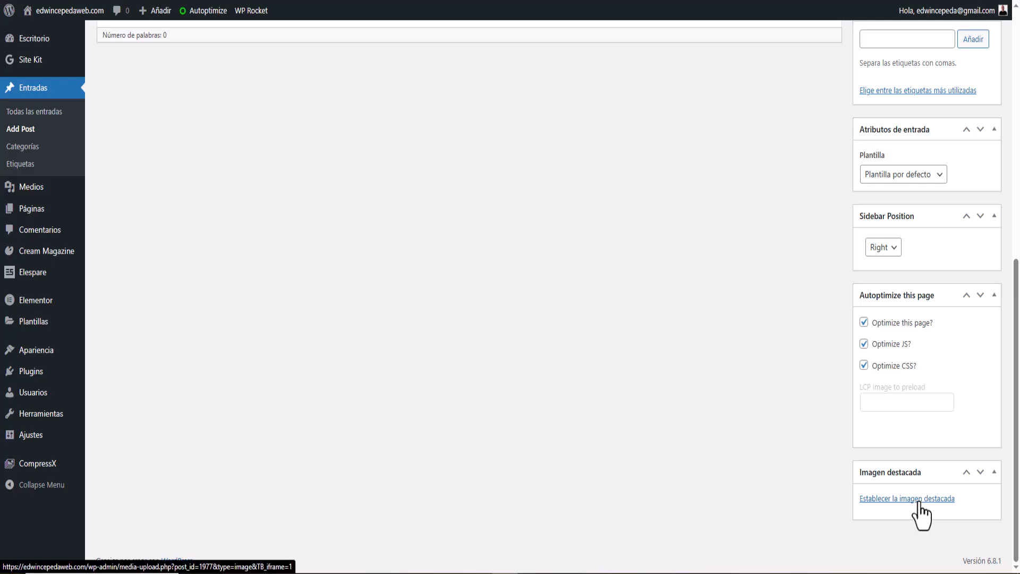
scroll(501, 375, "up", 3)
scroll(505, 373, "down", 3)
scroll(806, 358, "up", 5)
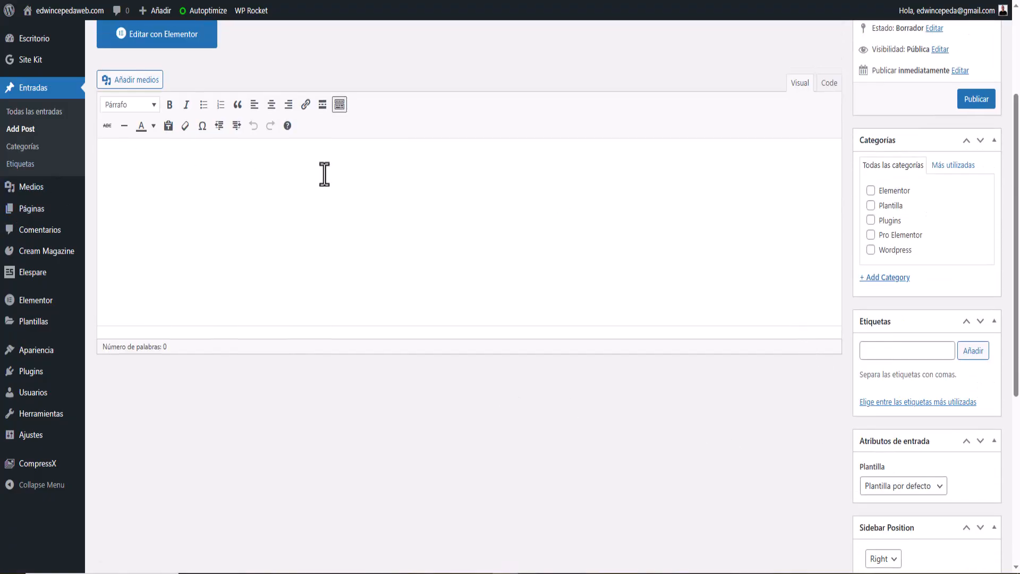
scroll(587, 265, "up", 3)
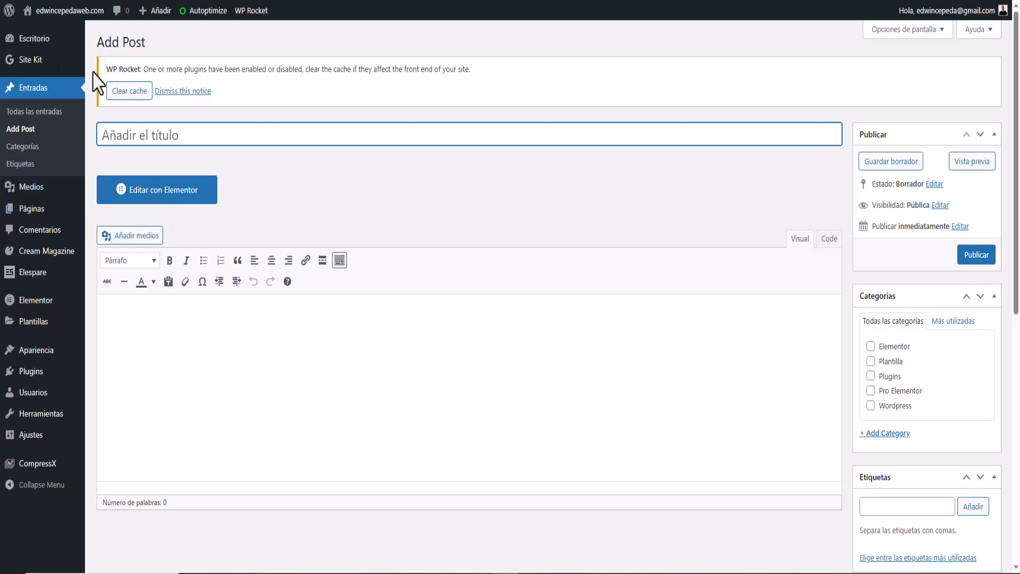
- Open the published Xpro Addons for Elementor post for editing and review its content, tags and featured image
left_click(28, 88)
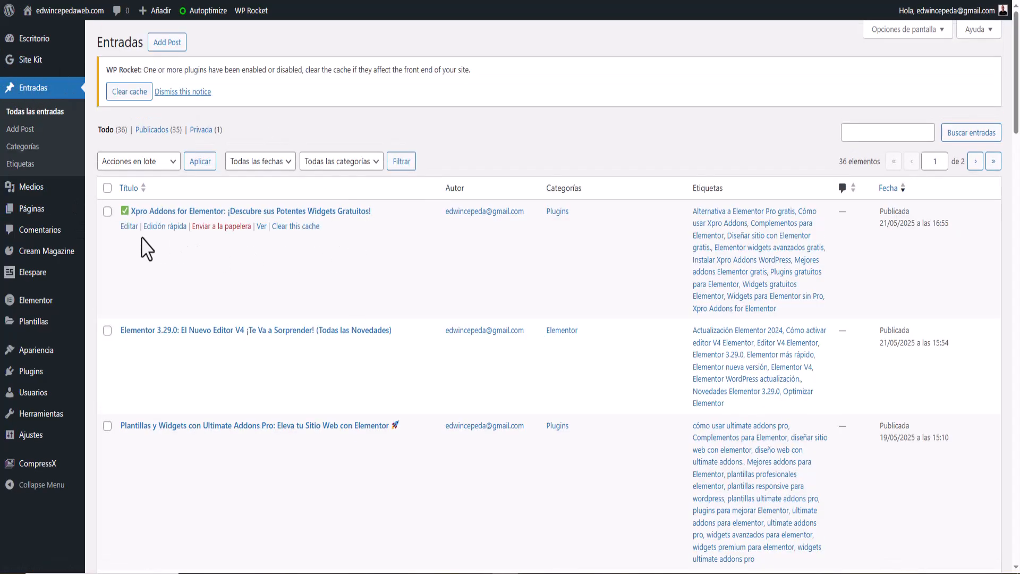
left_click(126, 226)
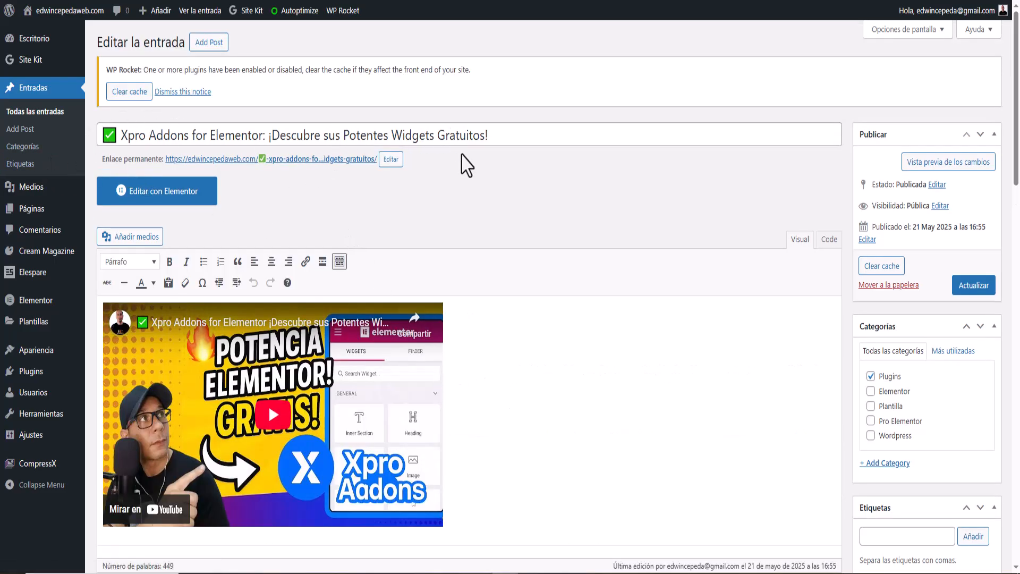
scroll(461, 332, "down", 2)
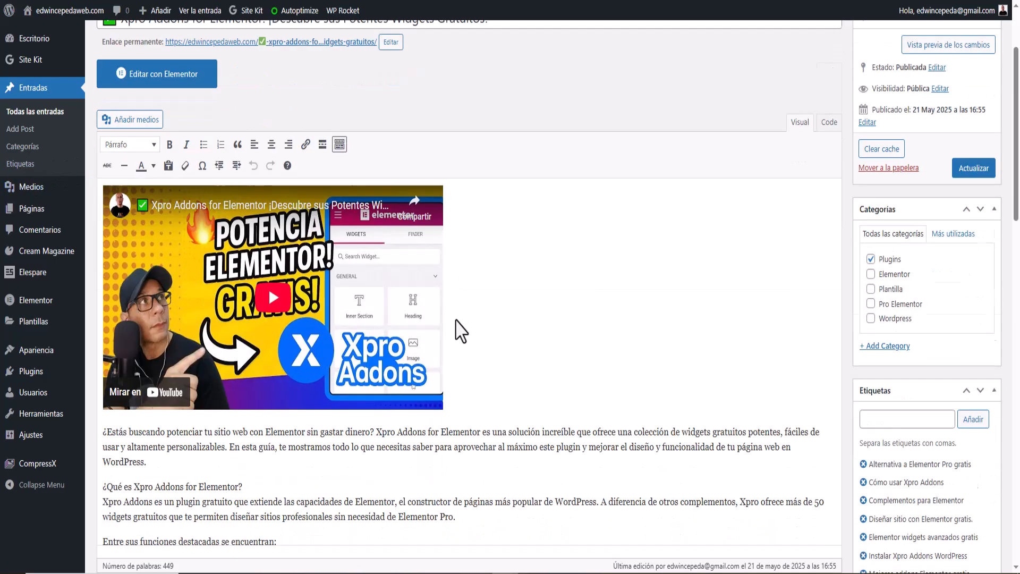
scroll(457, 324, "down", 1)
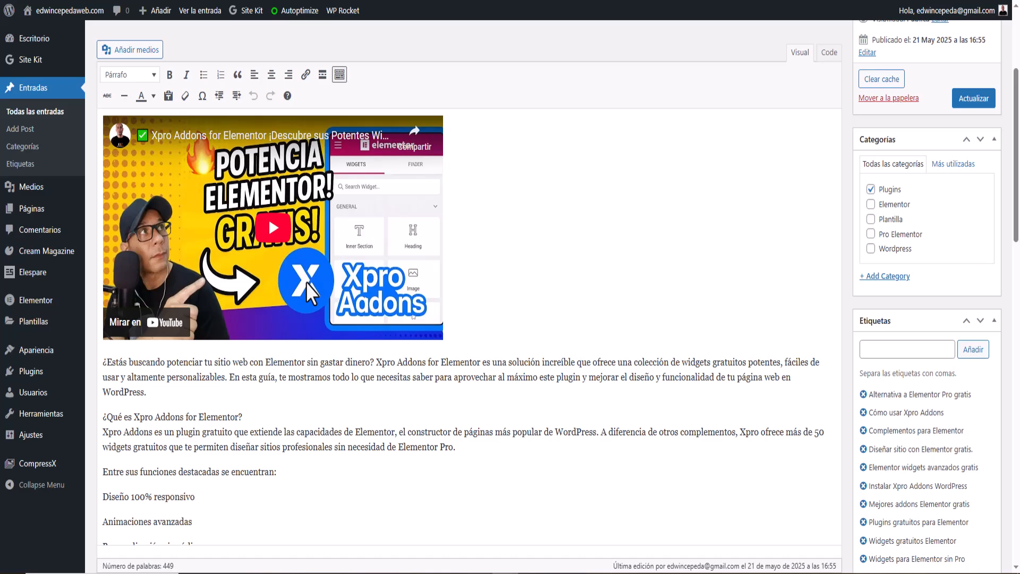
scroll(479, 287, "down", 5)
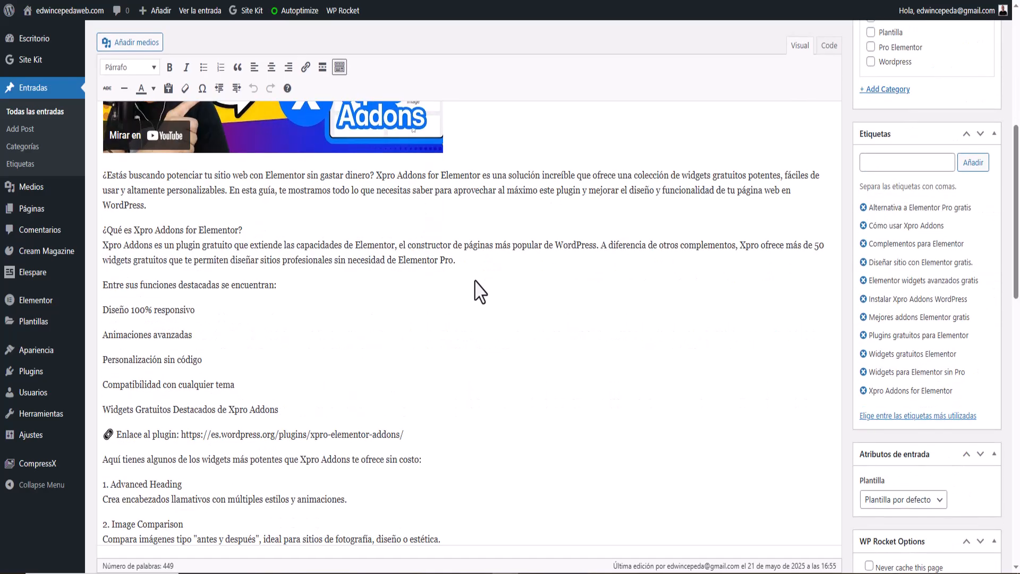
scroll(475, 281, "down", 13)
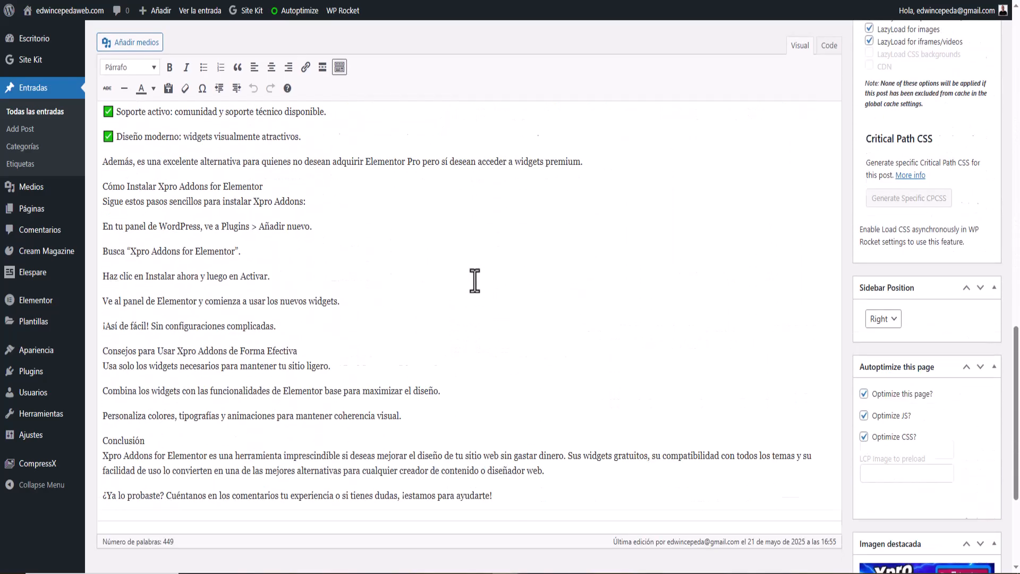
scroll(638, 319, "down", 2)
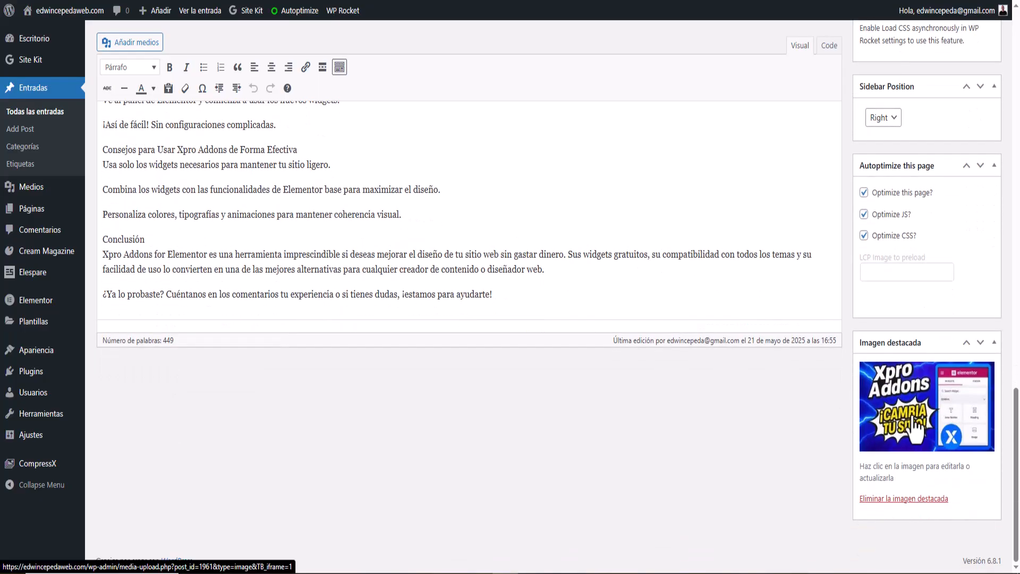
- Recheck the Xpro Addons post's optimization options, template, tags and category, and update the post
scroll(925, 425, "up", 3)
scroll(952, 444, "up", 2)
scroll(962, 478, "down", 4)
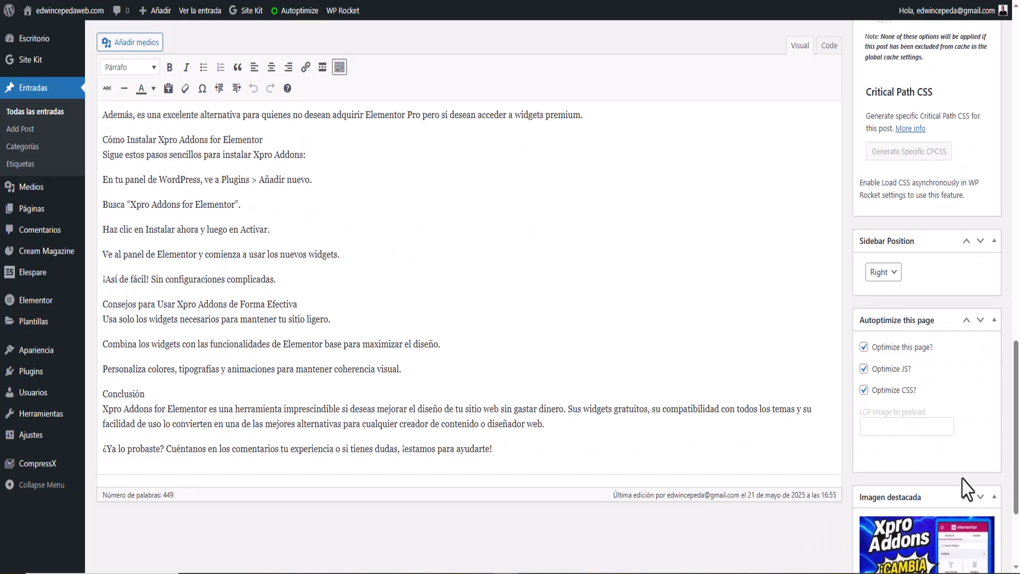
scroll(949, 462, "up", 4)
scroll(946, 466, "up", 7)
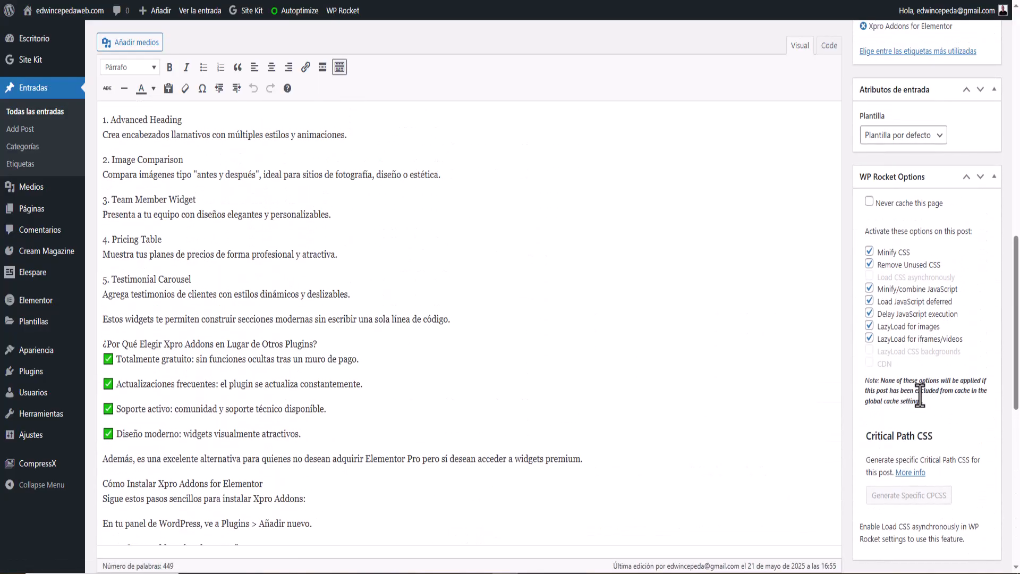
scroll(913, 370, "up", 3)
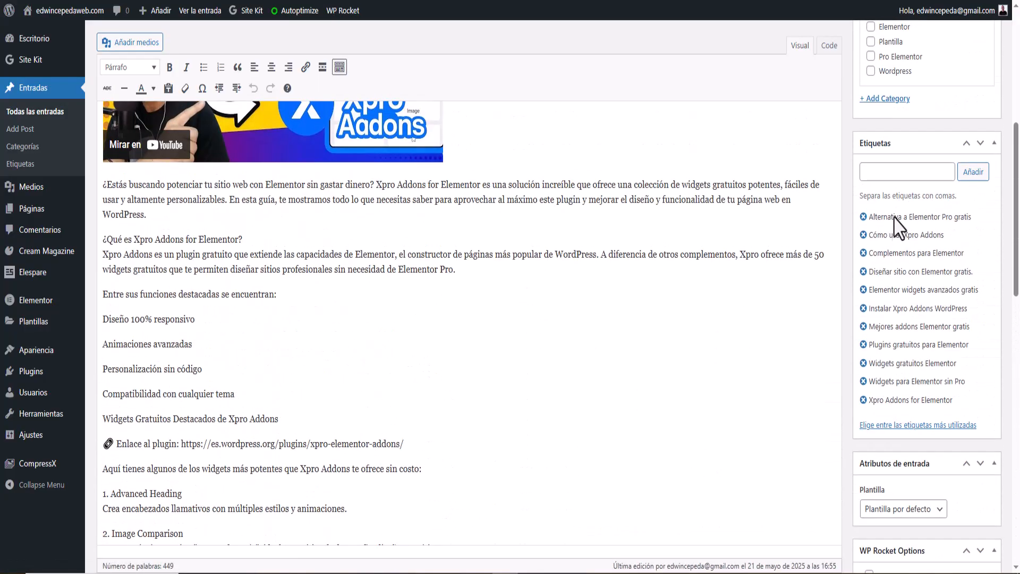
scroll(885, 269, "up", 5)
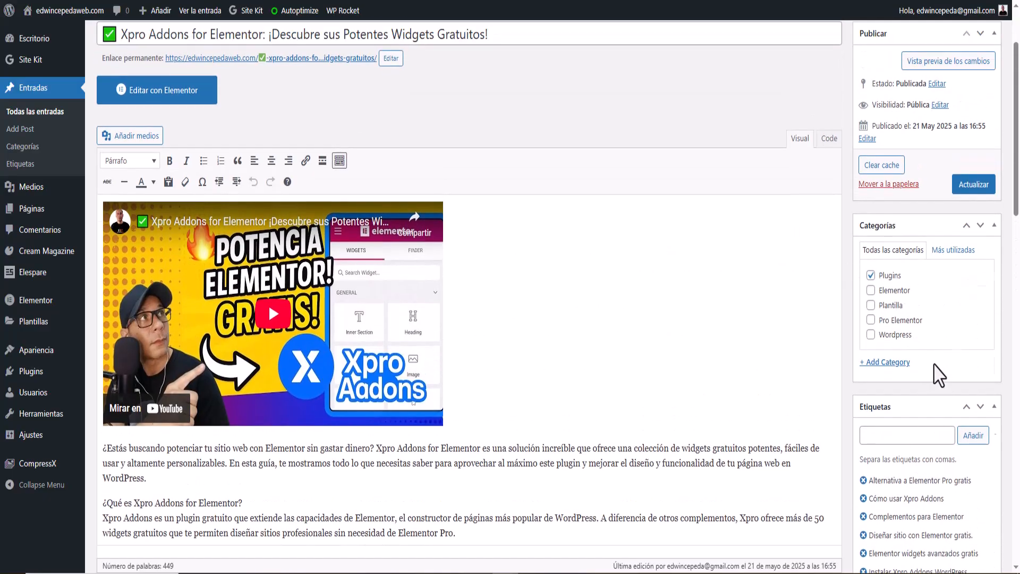
scroll(934, 371, "up", 2)
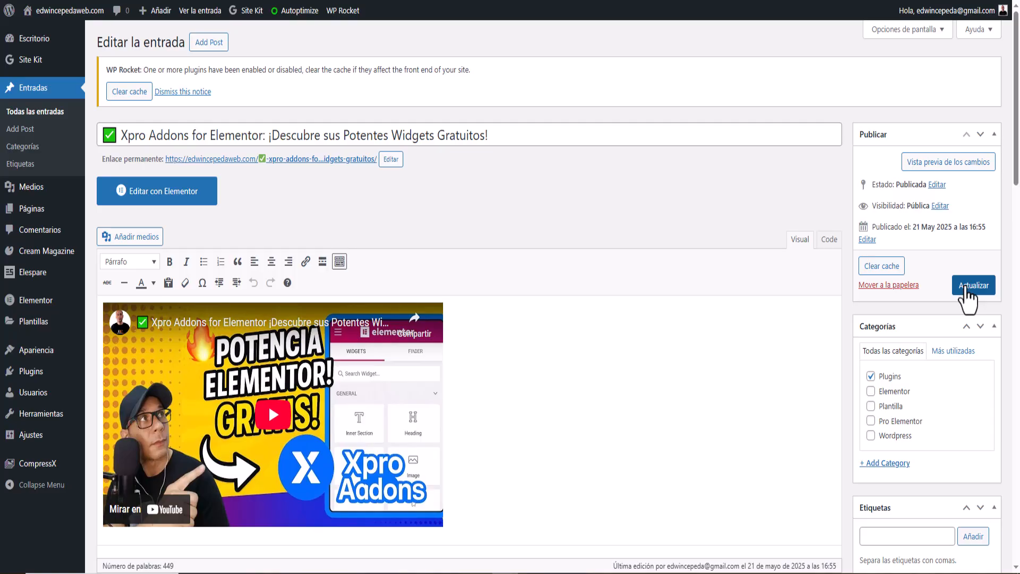
left_click(971, 289)
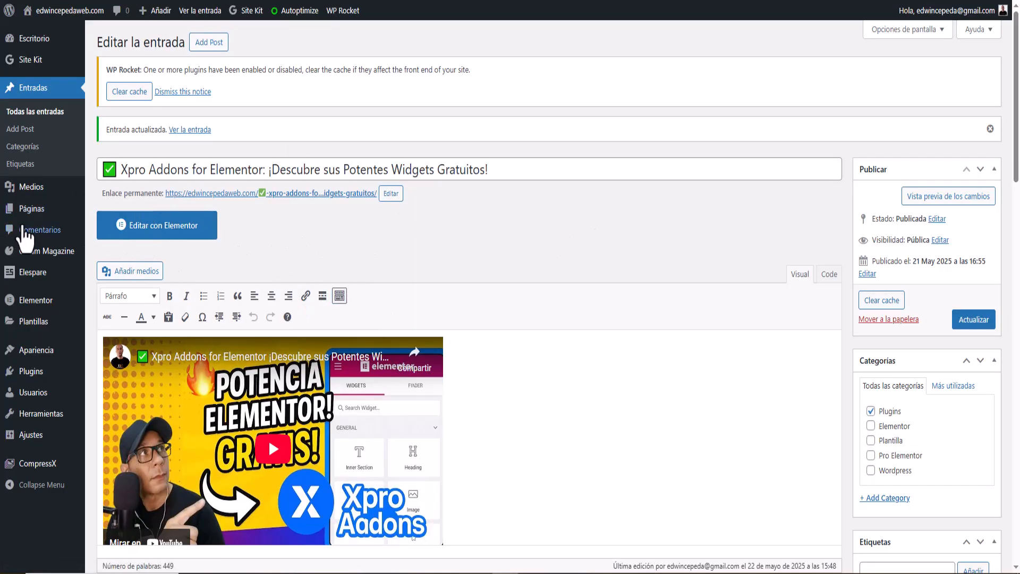
- Open the page named "hola" for editing with Elementor from the site's list of pages
left_click(22, 212)
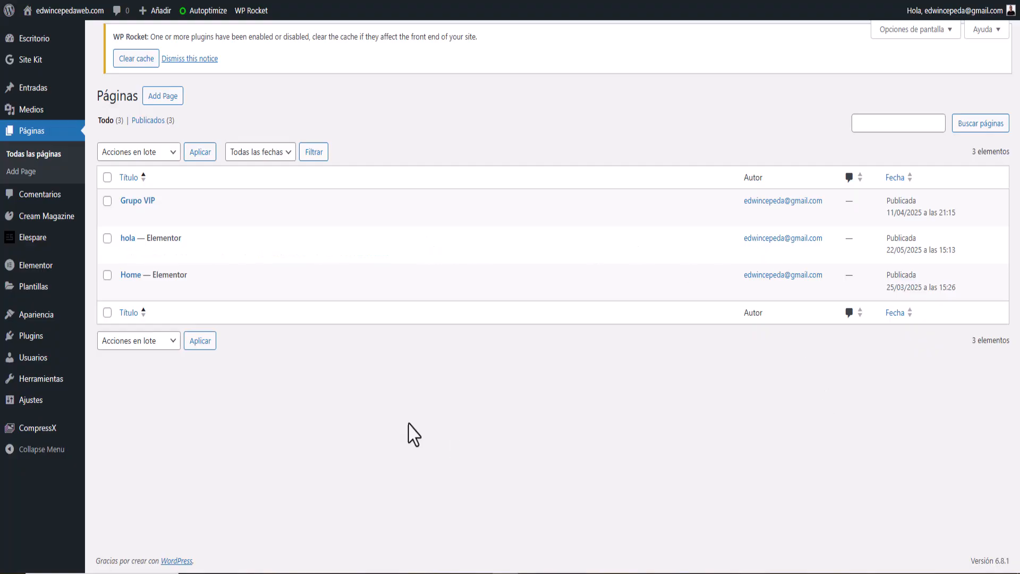
mouse_move(125, 266)
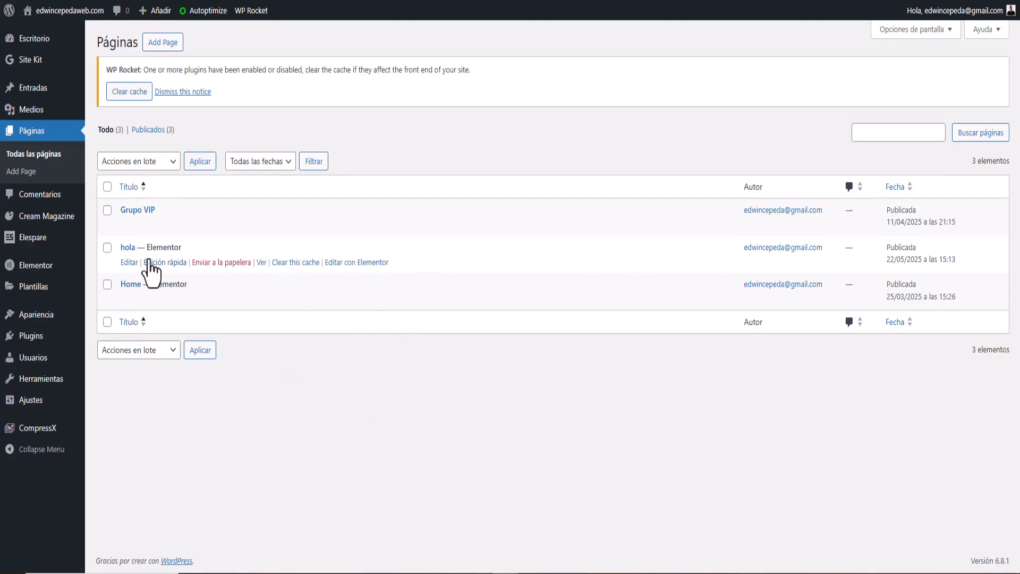
left_click(358, 263)
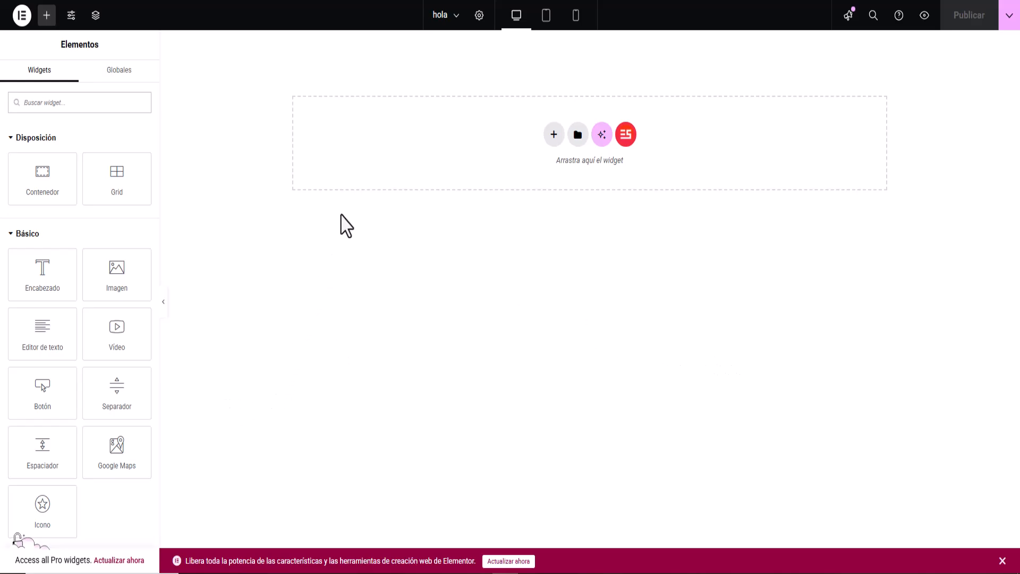
- Collapse the Disposición, Básico, Pro, General and Link In Bio widget groups and examine the widgets offered by Elespare
left_click(14, 140)
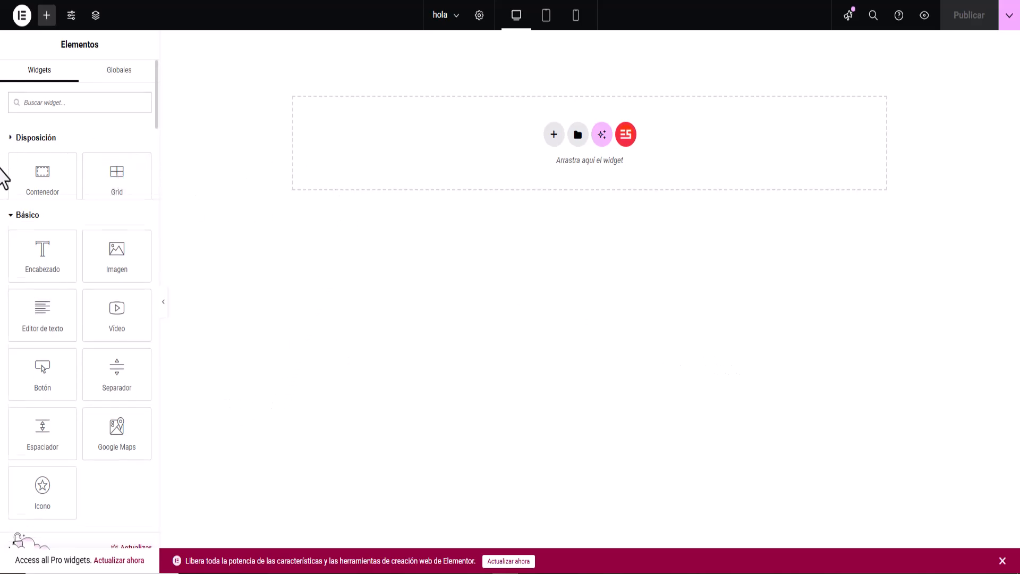
left_click(10, 169)
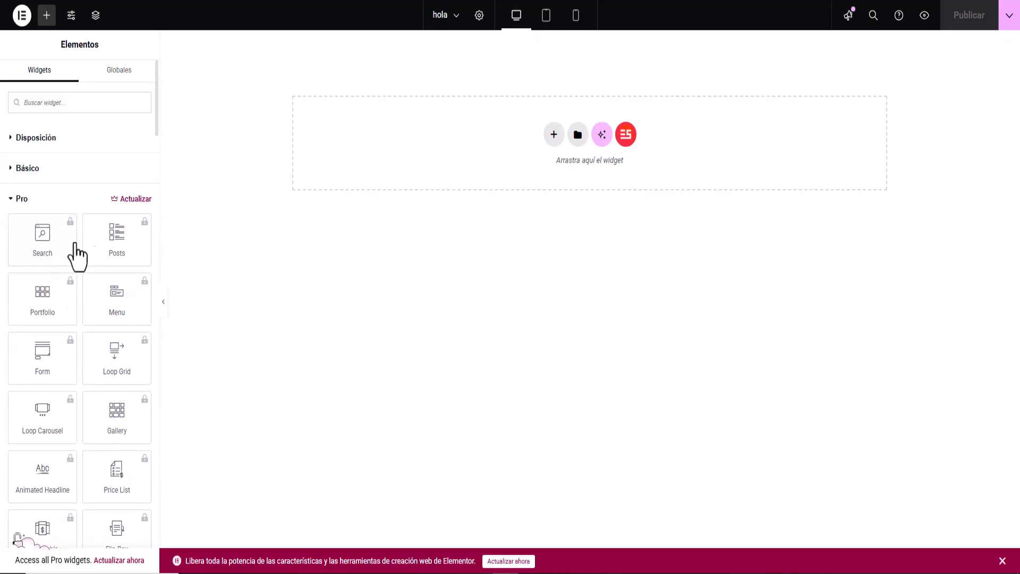
left_click(10, 199)
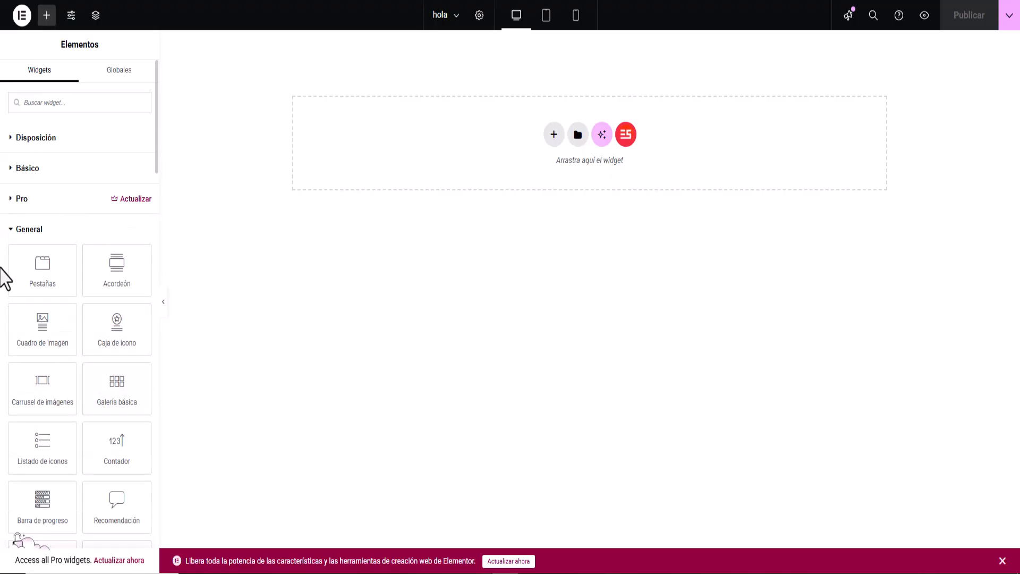
left_click(9, 231)
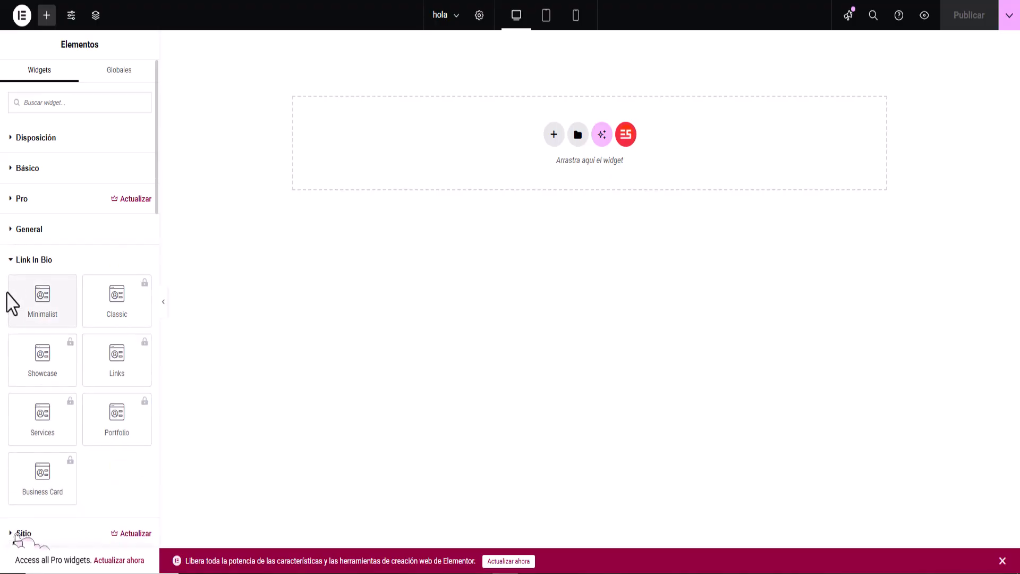
left_click(7, 264)
scroll(111, 394, "down", 3)
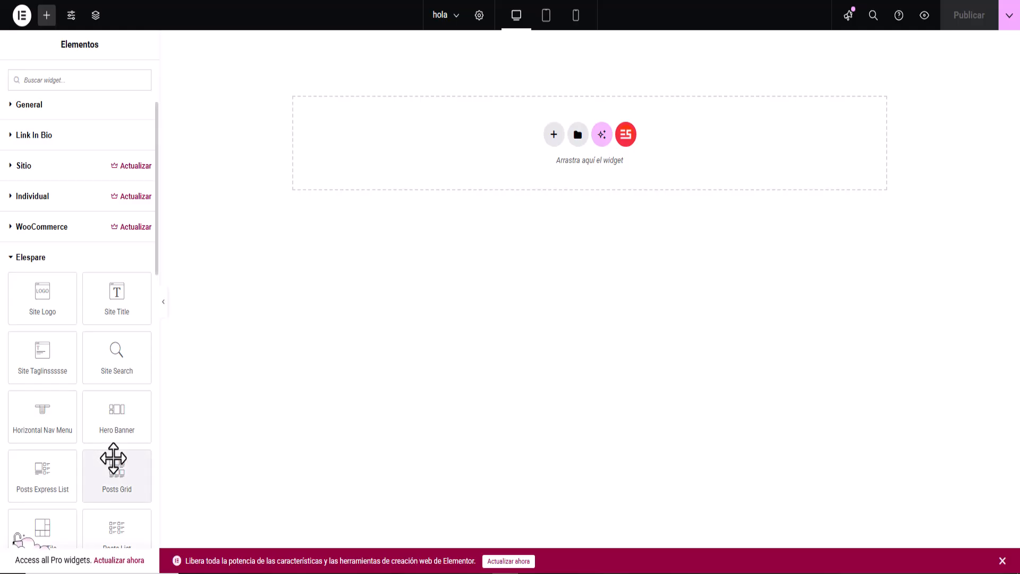
scroll(113, 458, "down", 3)
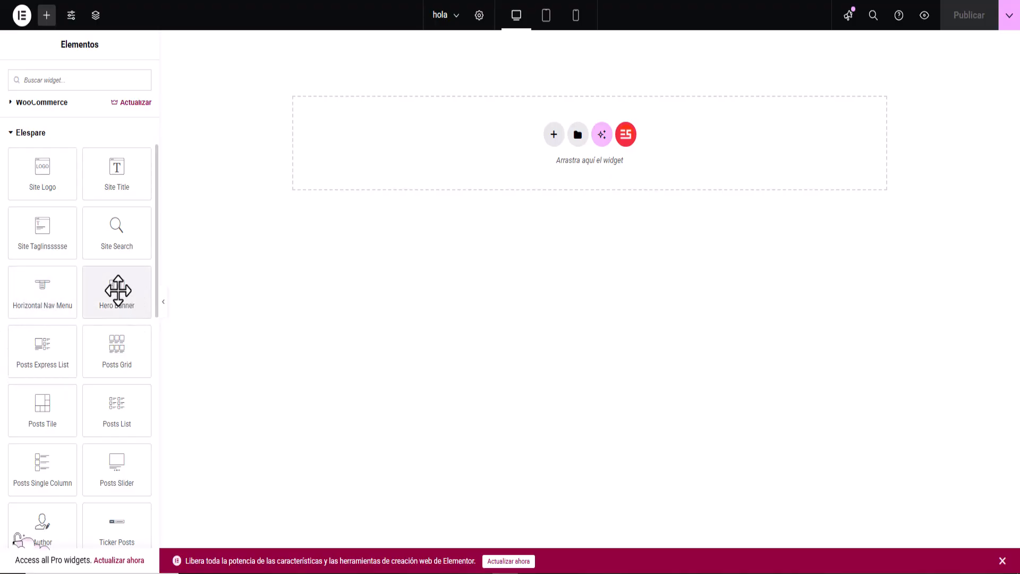
- Add a single-column Flexbox container to the page and place the Elespare Hero Banner widget in it
left_click(553, 136)
left_click(557, 194)
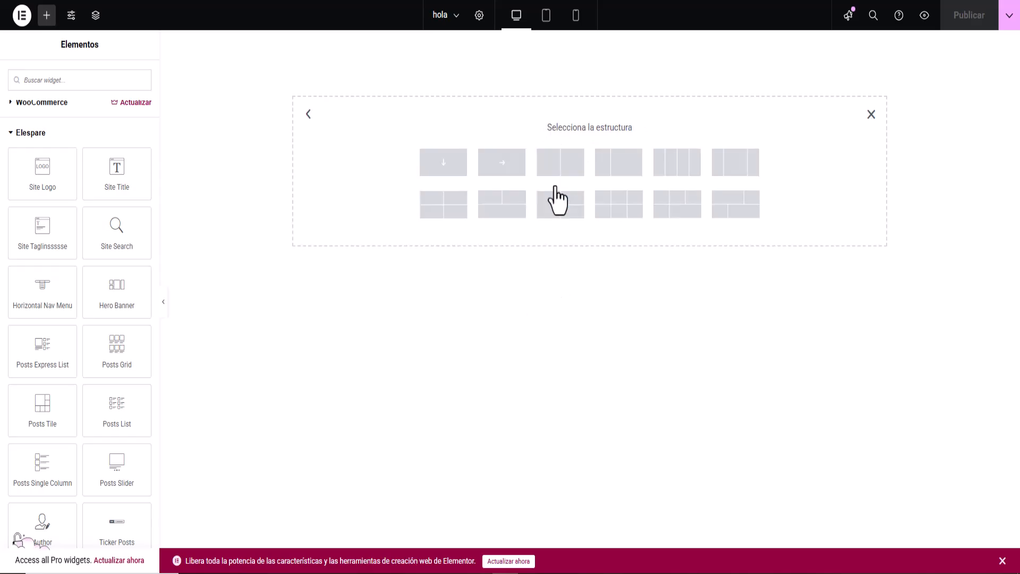
left_click(435, 175)
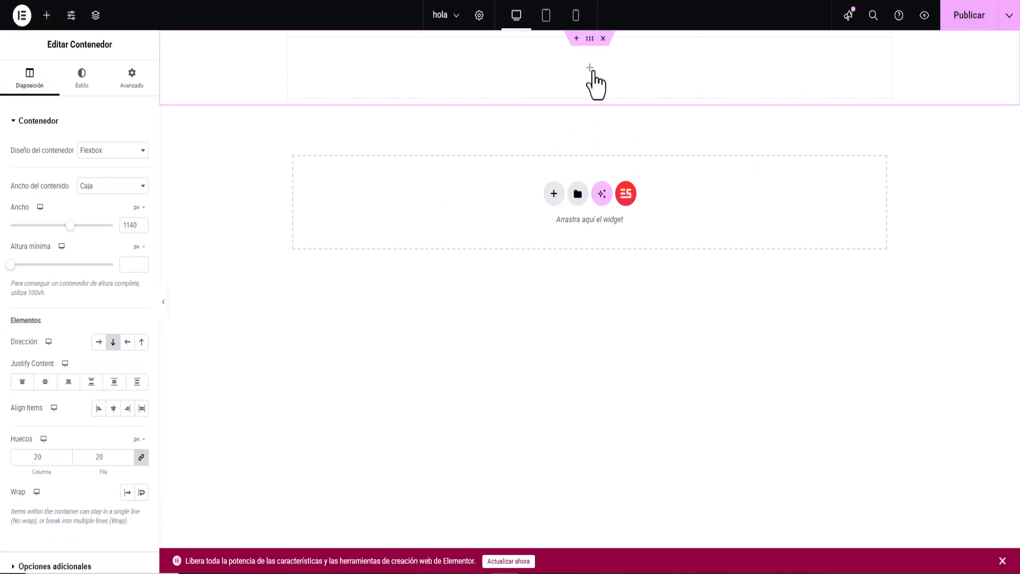
left_click(589, 73)
scroll(11, 346, "down", 3)
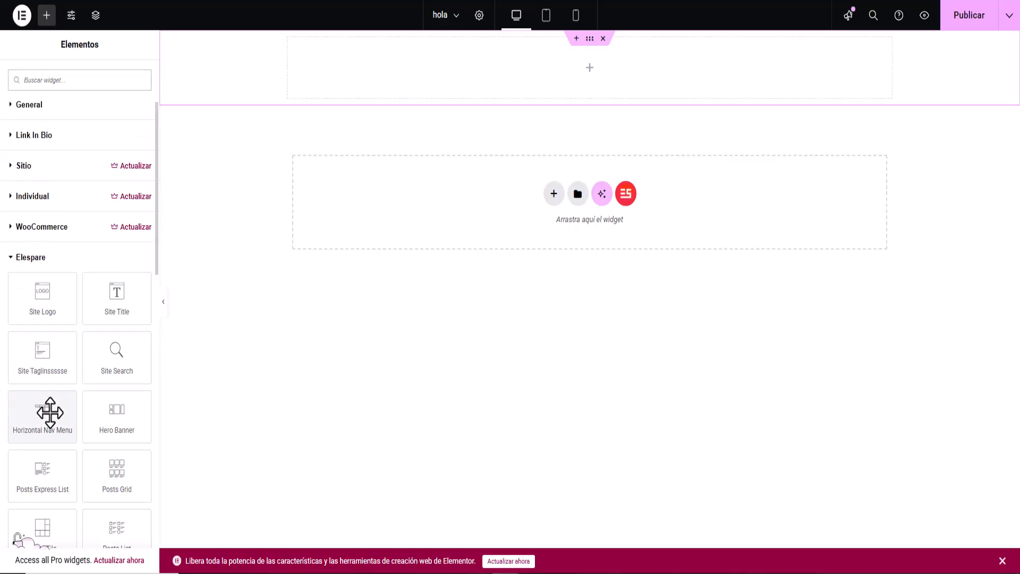
left_click_drag(102, 422, 527, 90)
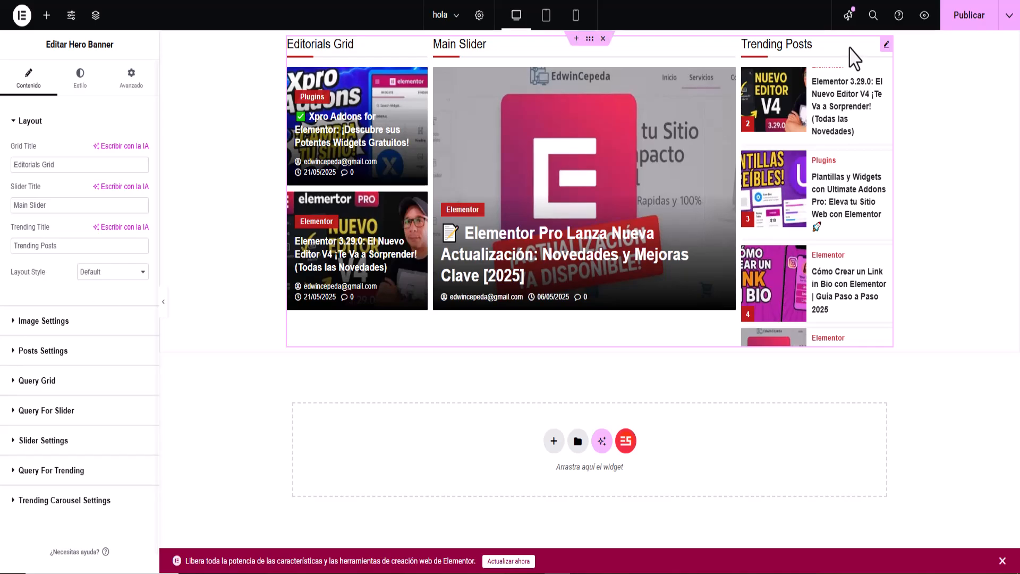
- Translate the editor page into Spanish with Google Translate
right_click(72, 118)
left_click(153, 345)
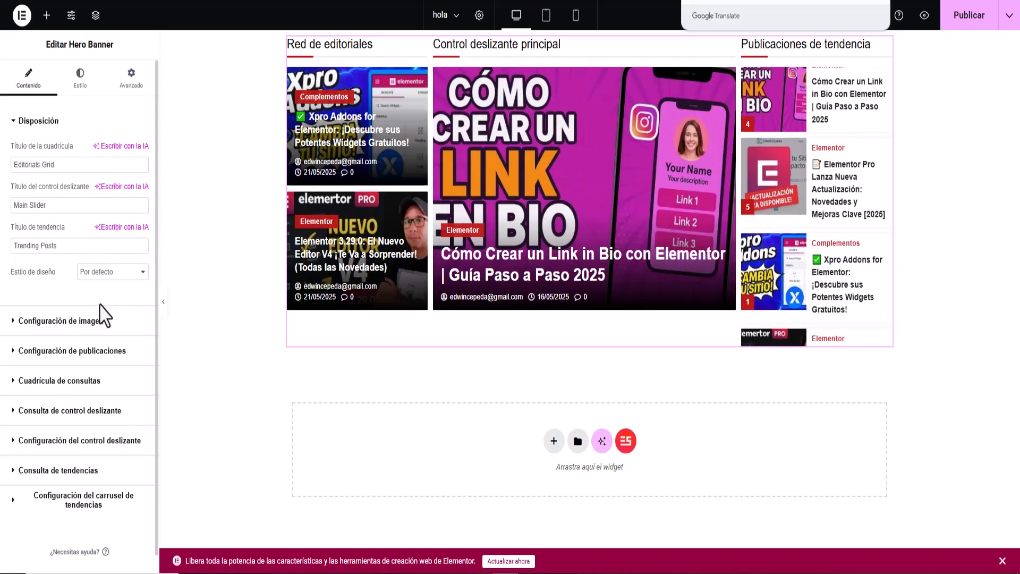
- Examine the Hero Banner's image resolution settings and its post display options for categories, author, date, comment count and excerpt
left_click(30, 323)
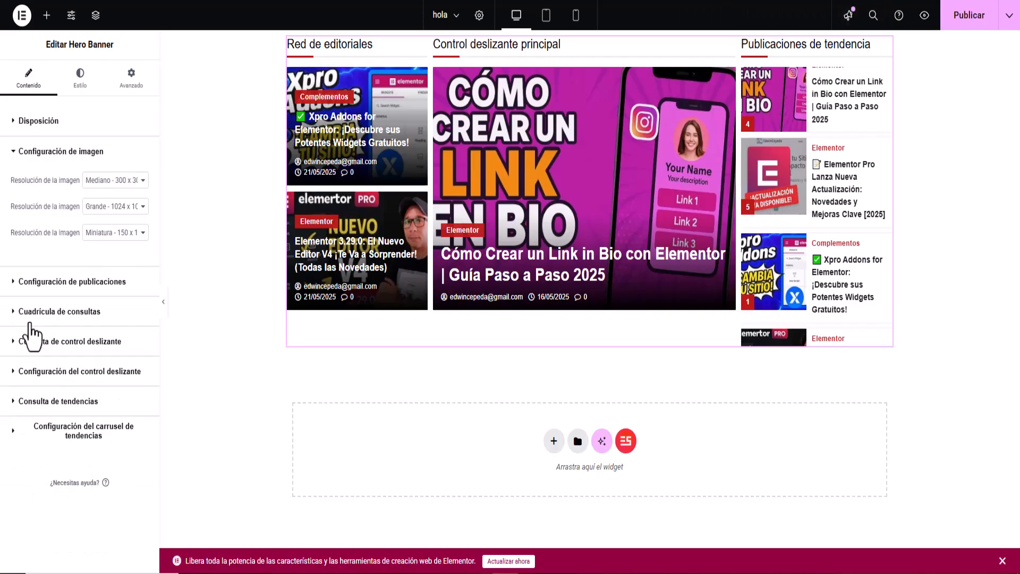
left_click(40, 283)
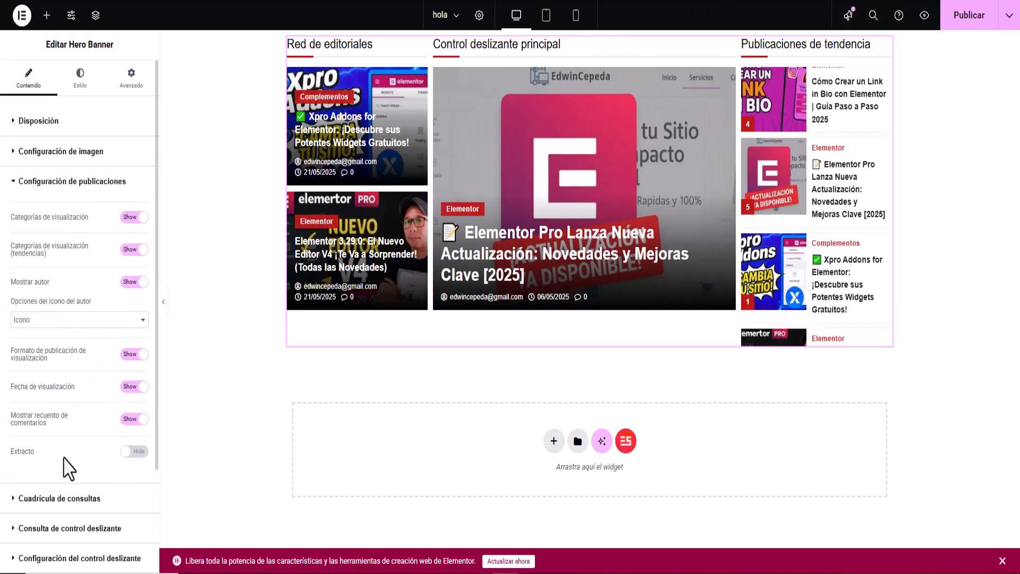
left_click(12, 183)
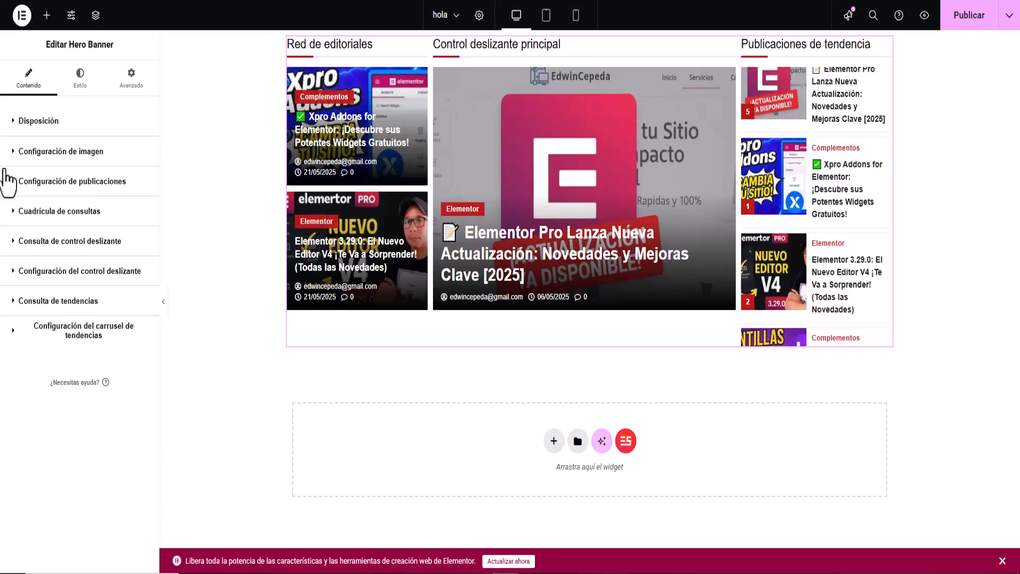
left_click(14, 245)
left_click(16, 242)
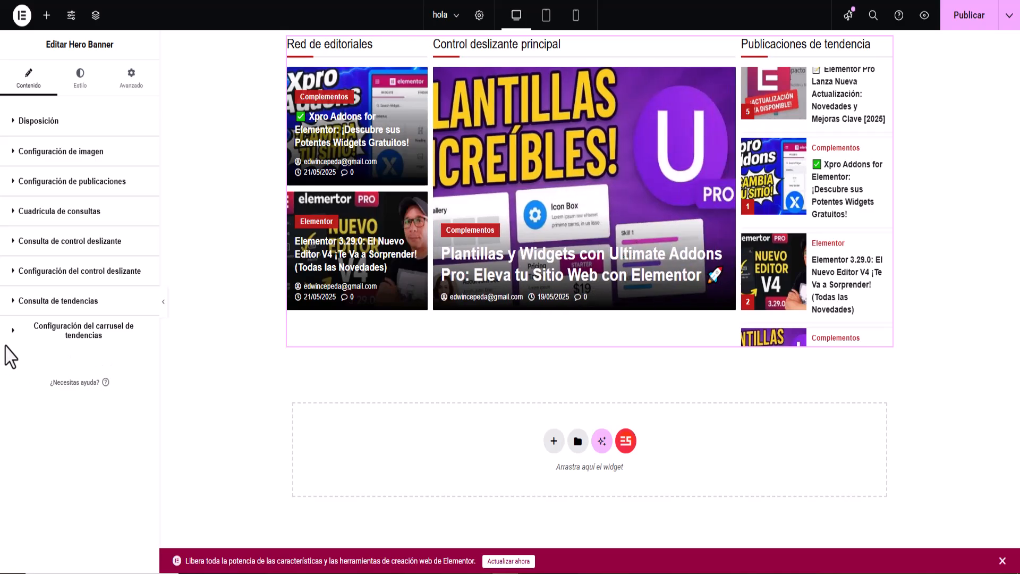
left_click(13, 151)
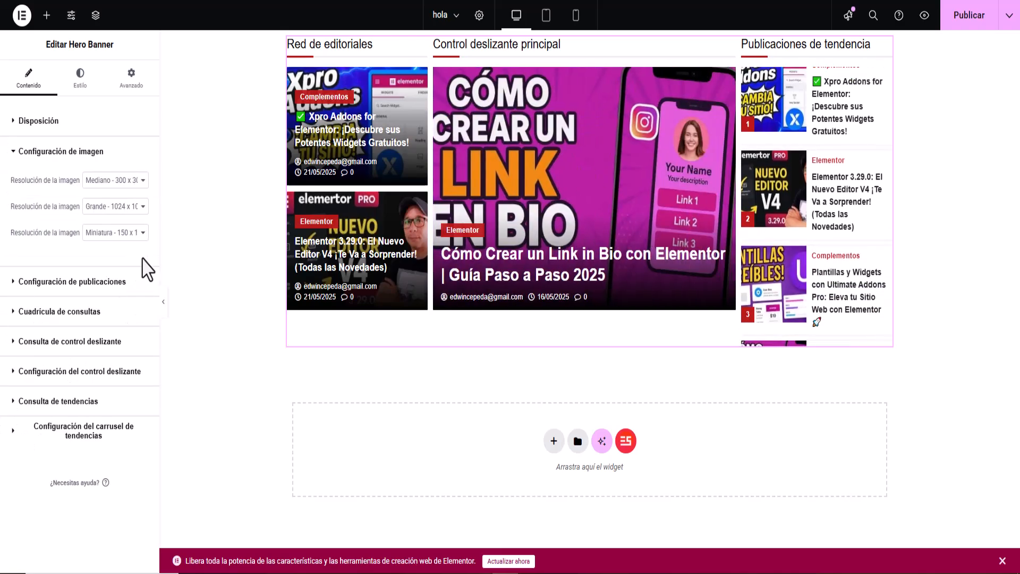
left_click(14, 152)
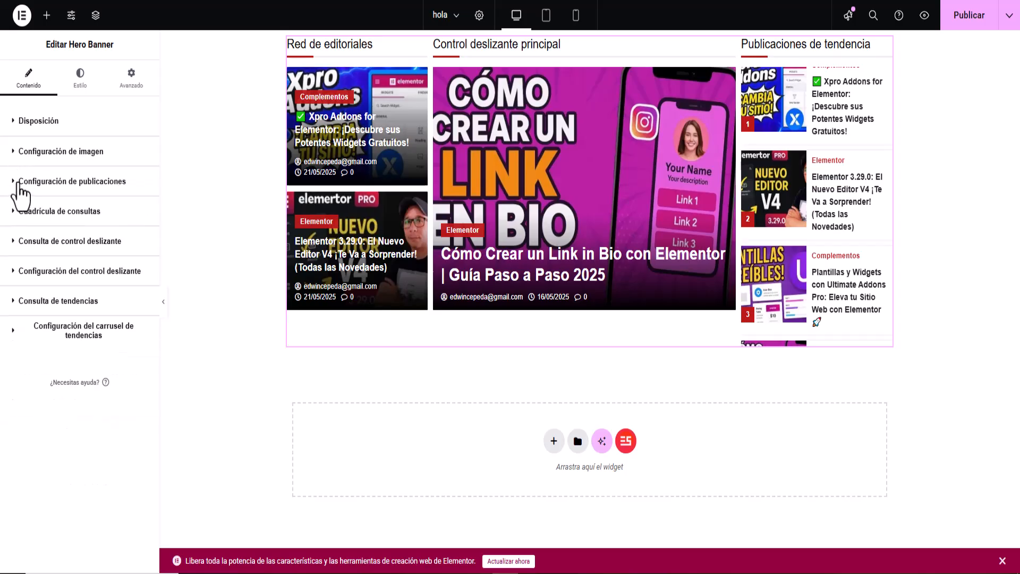
left_click(13, 182)
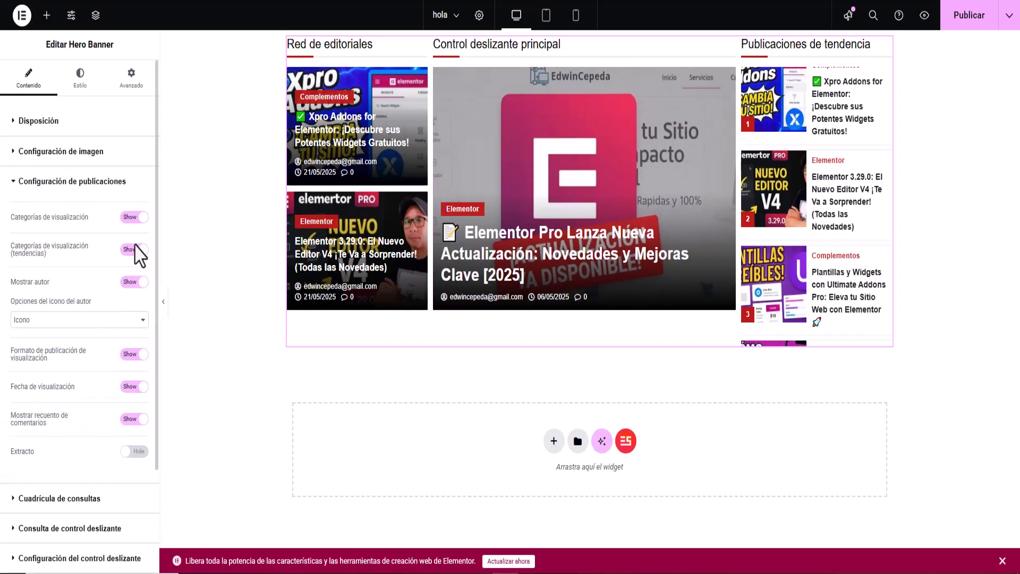
scroll(122, 376, "down", 2)
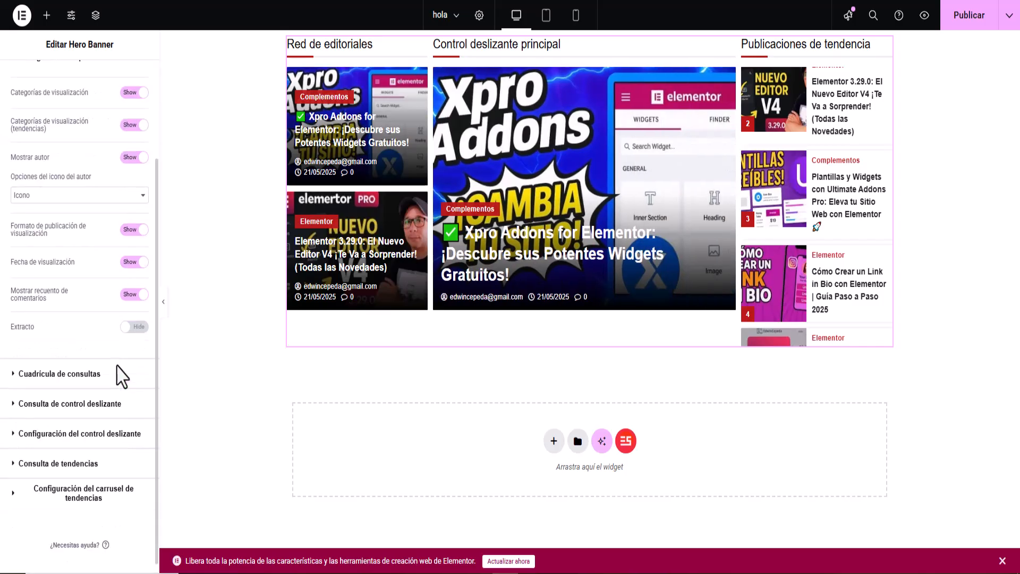
- Try hiding the publication date in the Hero Banner's posts and turn its display back on
scroll(122, 377, "up", 2)
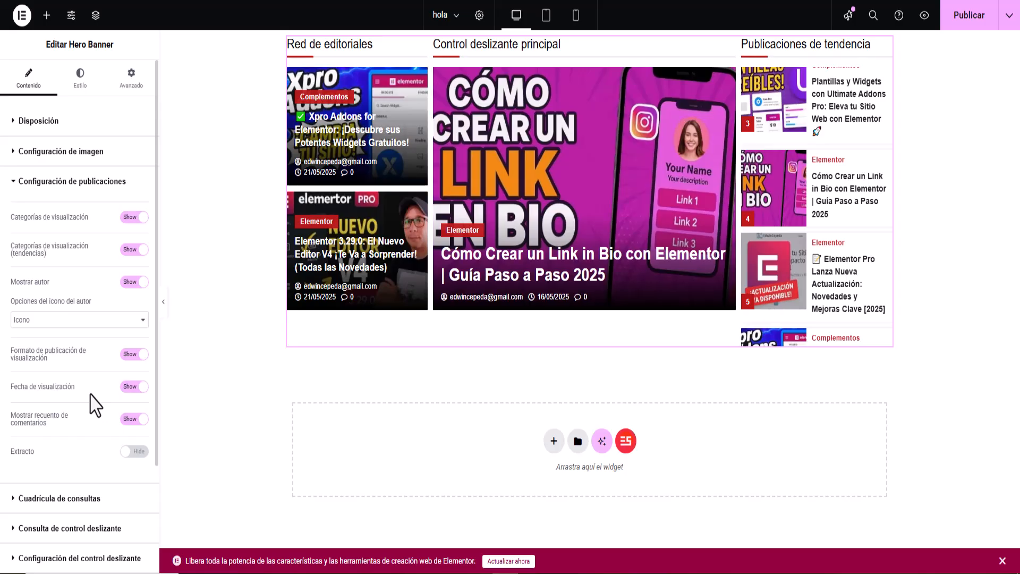
left_click(132, 388)
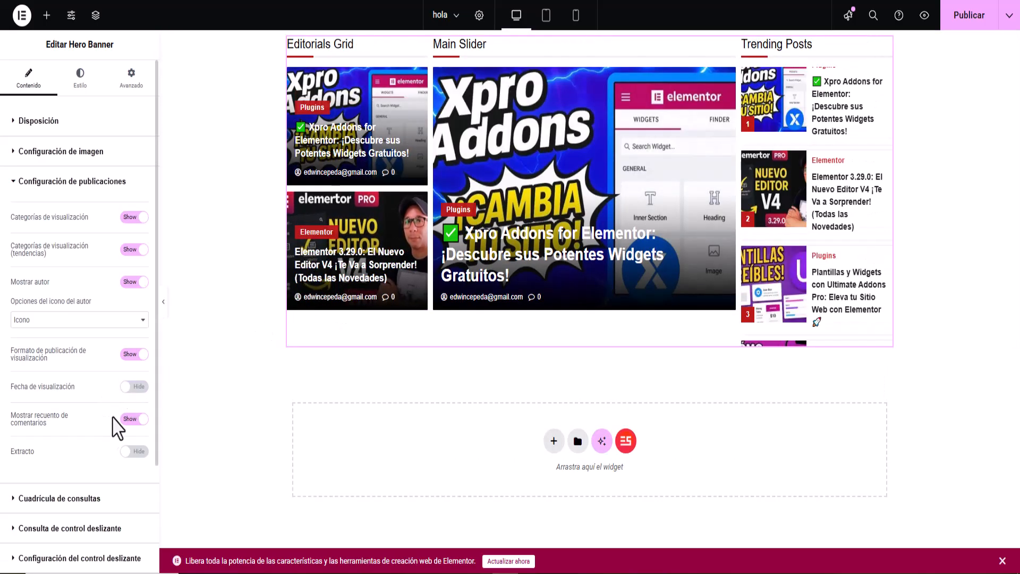
left_click(135, 387)
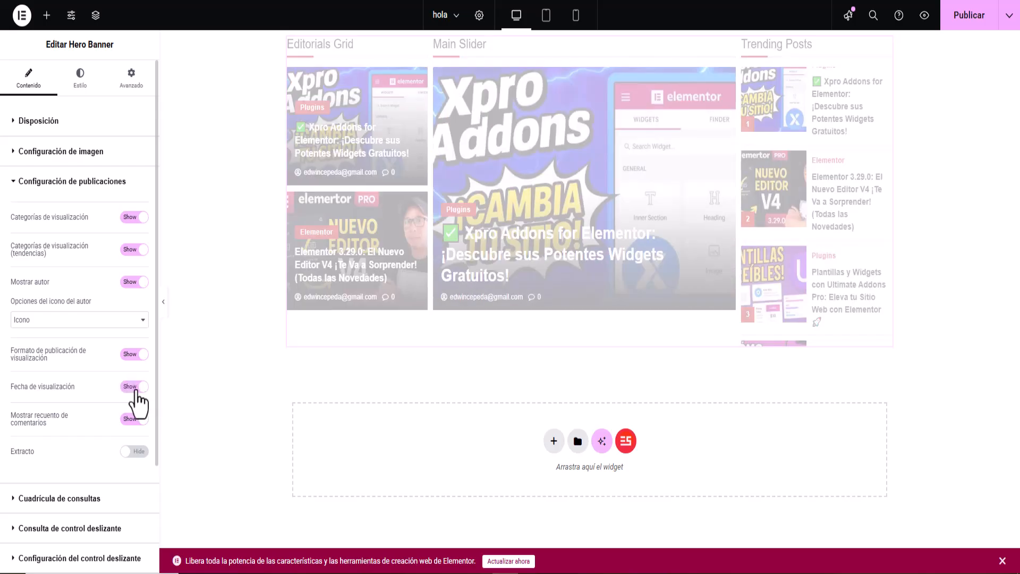
left_click(14, 183)
- Try filtering the Hero Banner's editorials grid by the Elementor category and clear the category selection again
left_click(9, 212)
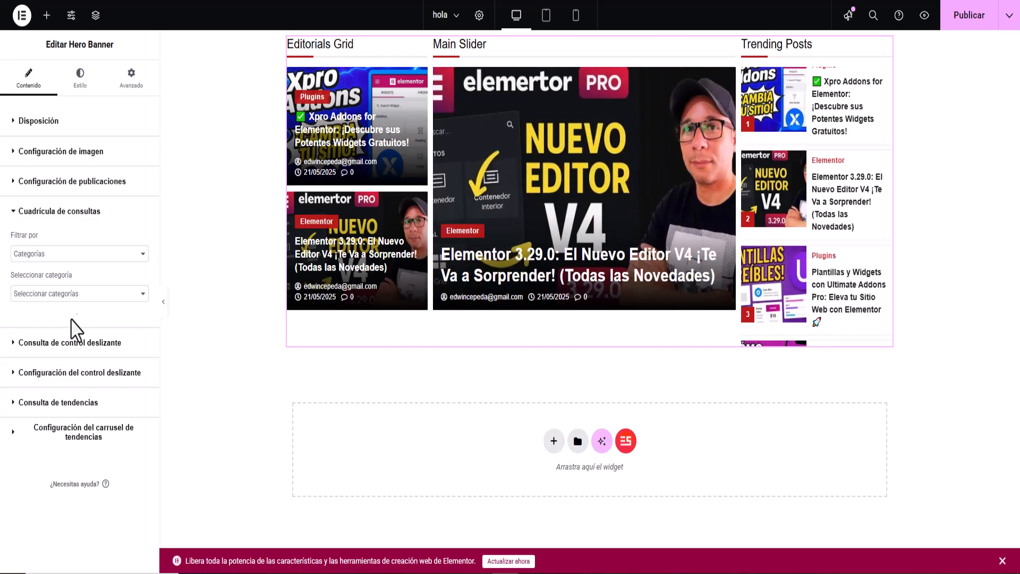
left_click(90, 254)
left_click(89, 271)
left_click(103, 298)
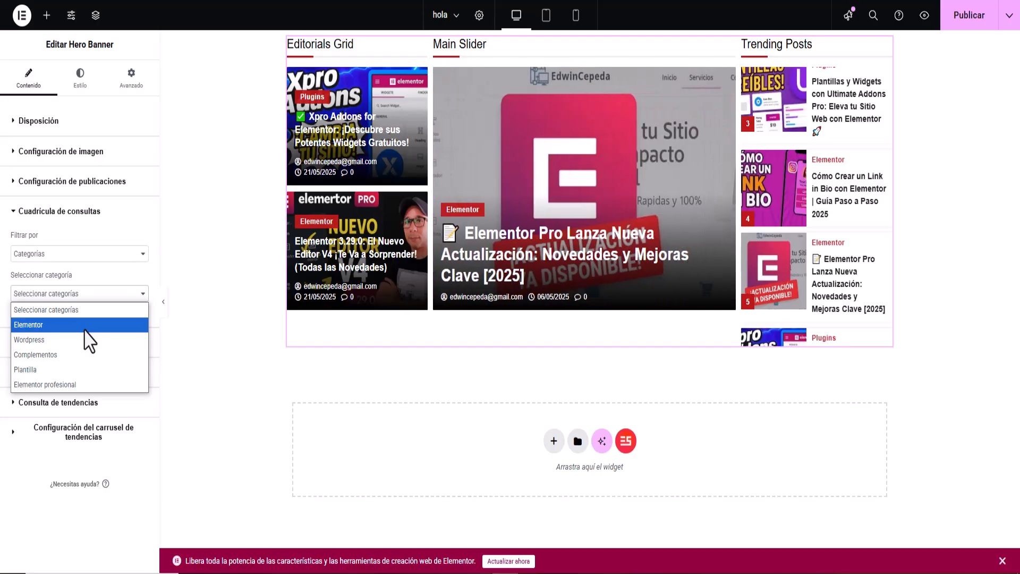
left_click(45, 325)
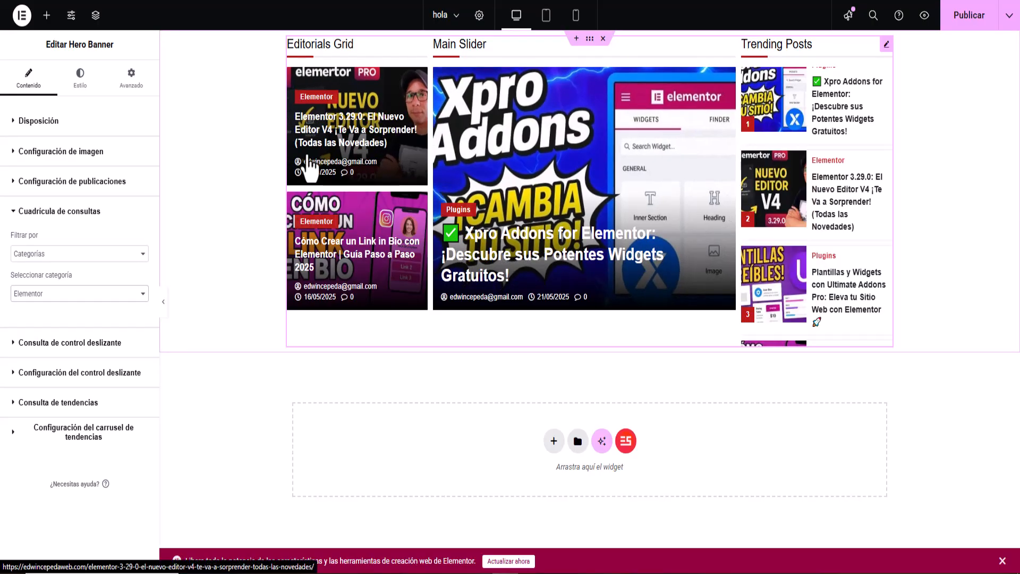
left_click(79, 301)
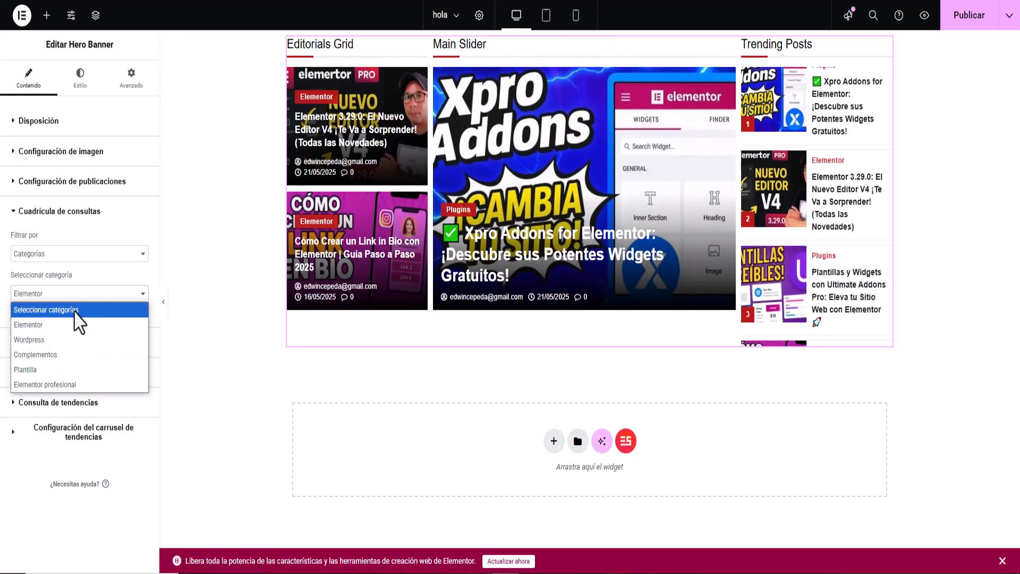
left_click(77, 309)
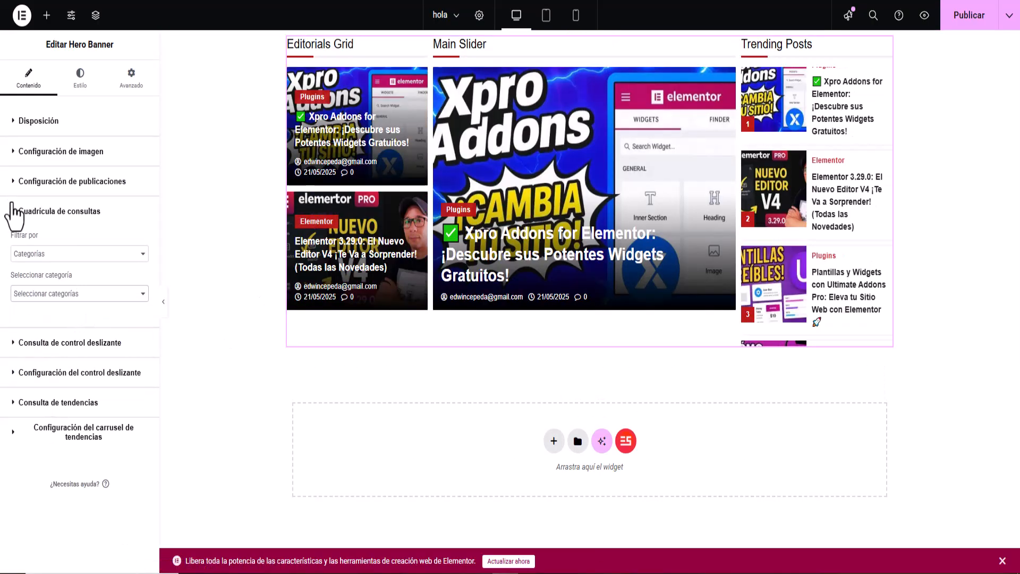
left_click(15, 213)
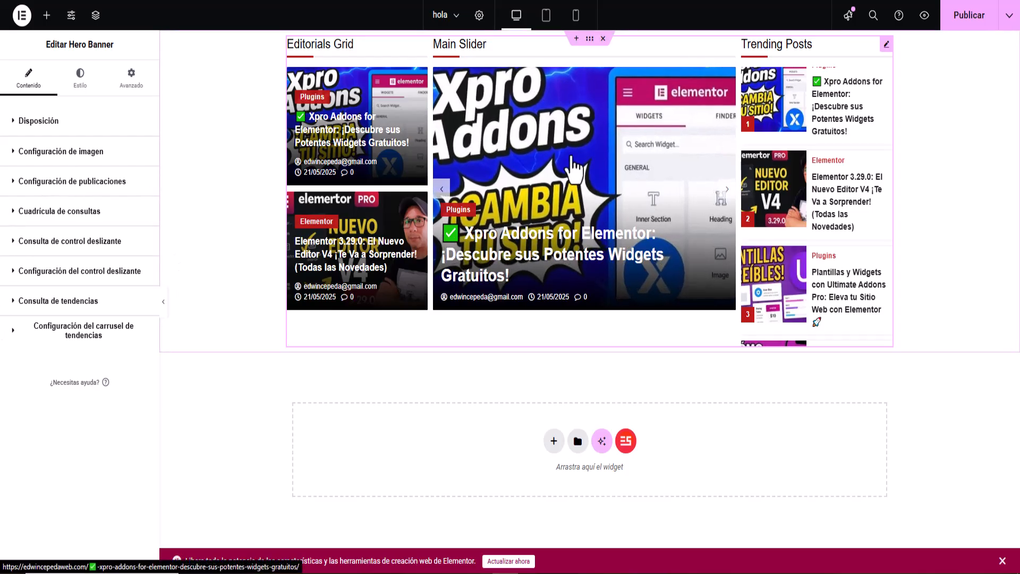
- Add the Elespare Posts Grid widget to the page below the Hero Banner
left_click(47, 15)
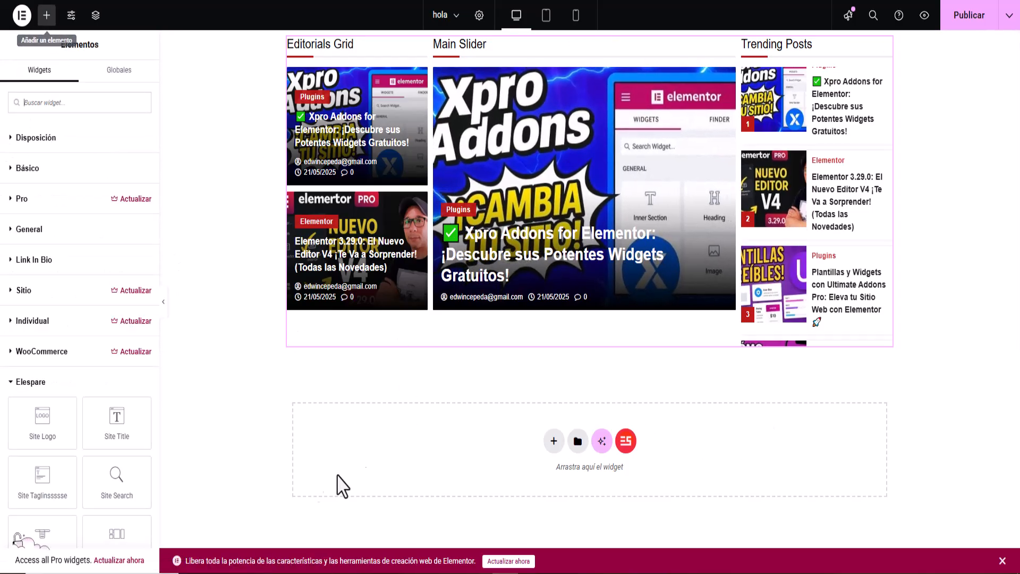
scroll(80, 350, "down", 3)
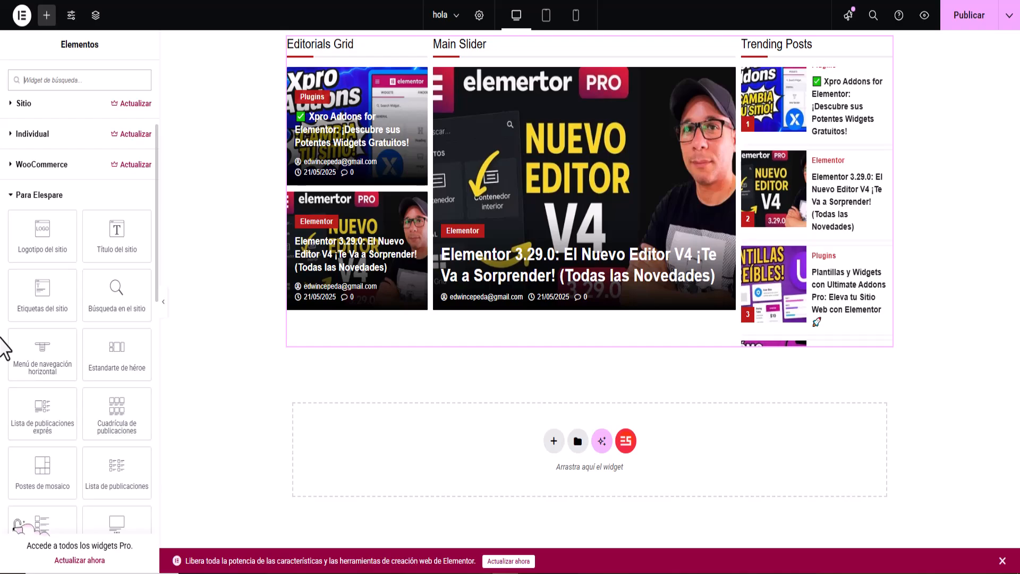
left_click_drag(112, 415, 400, 447)
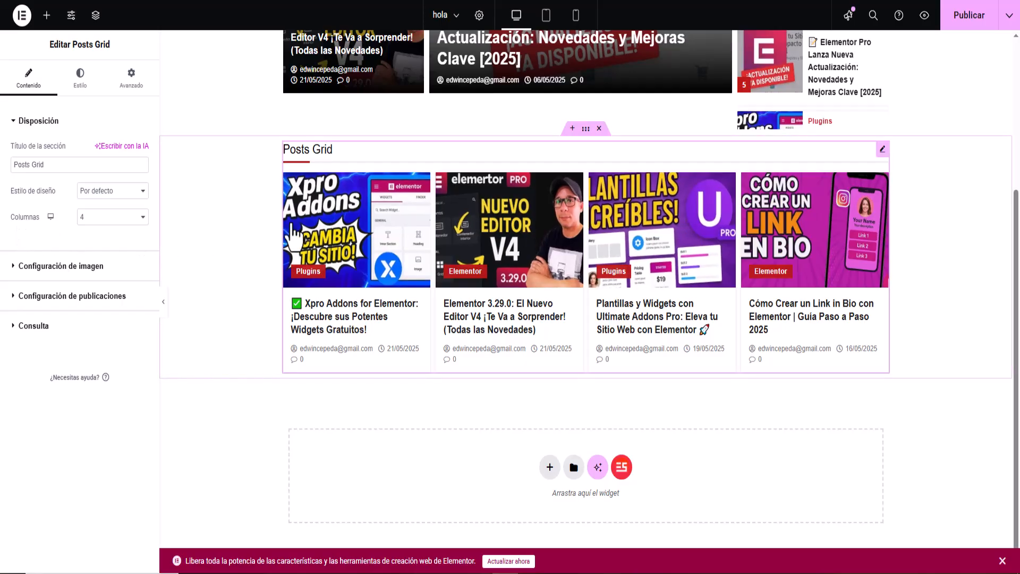
- Examine the Posts Grid's column choices, section title, image resolution options and post display settings
left_click(118, 218)
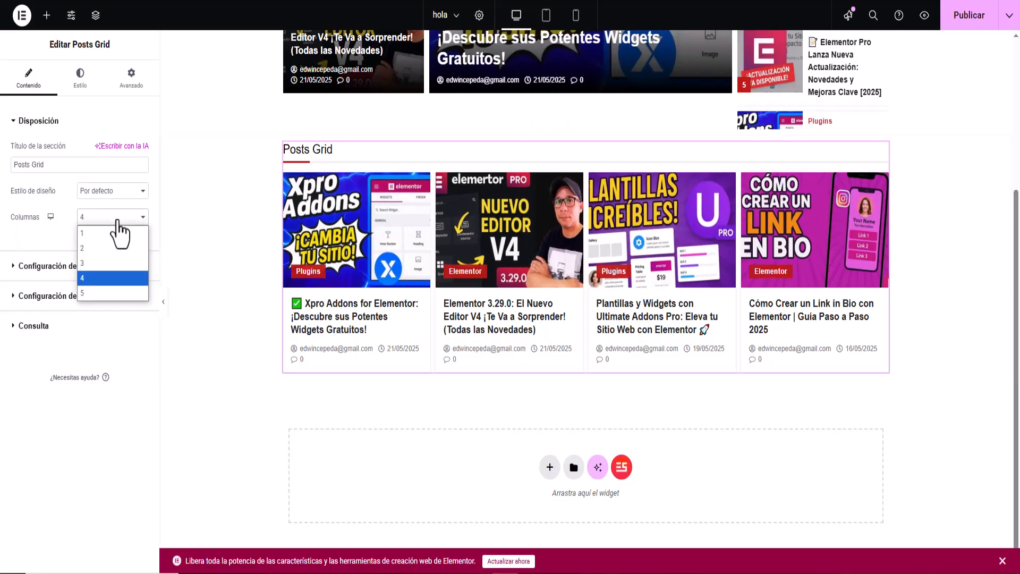
left_click(118, 220)
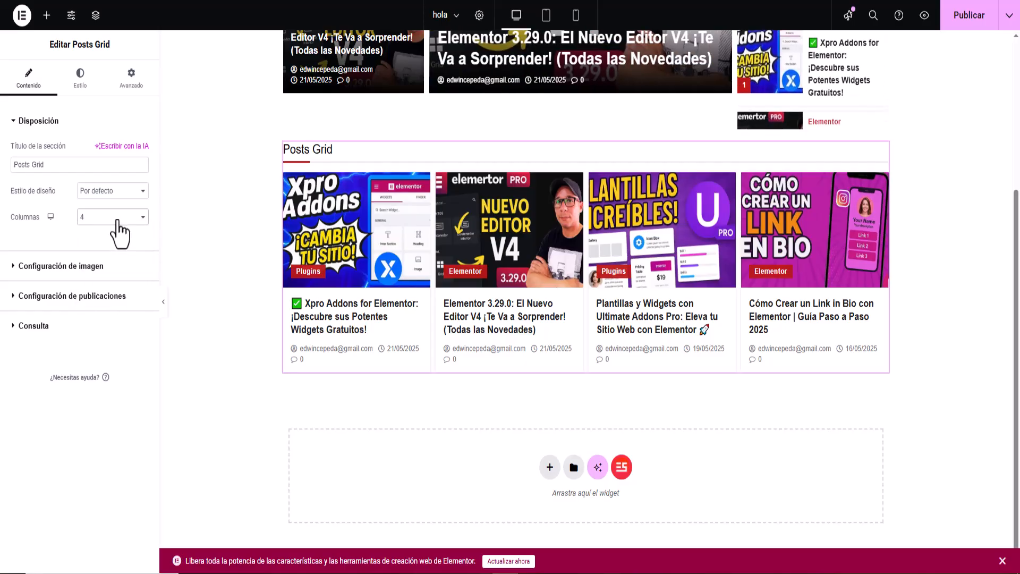
left_click_drag(55, 164, 2, 166)
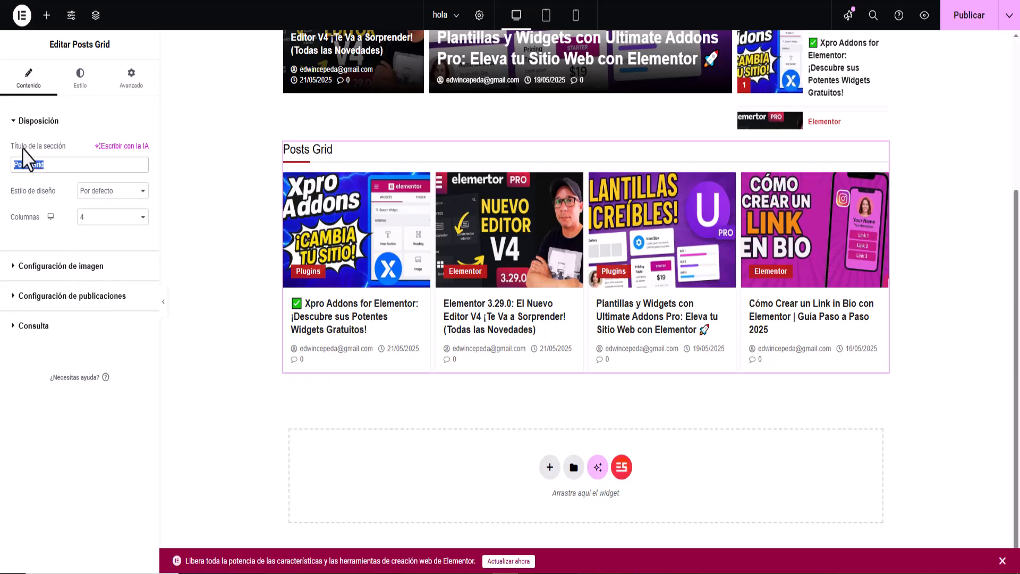
left_click(12, 122)
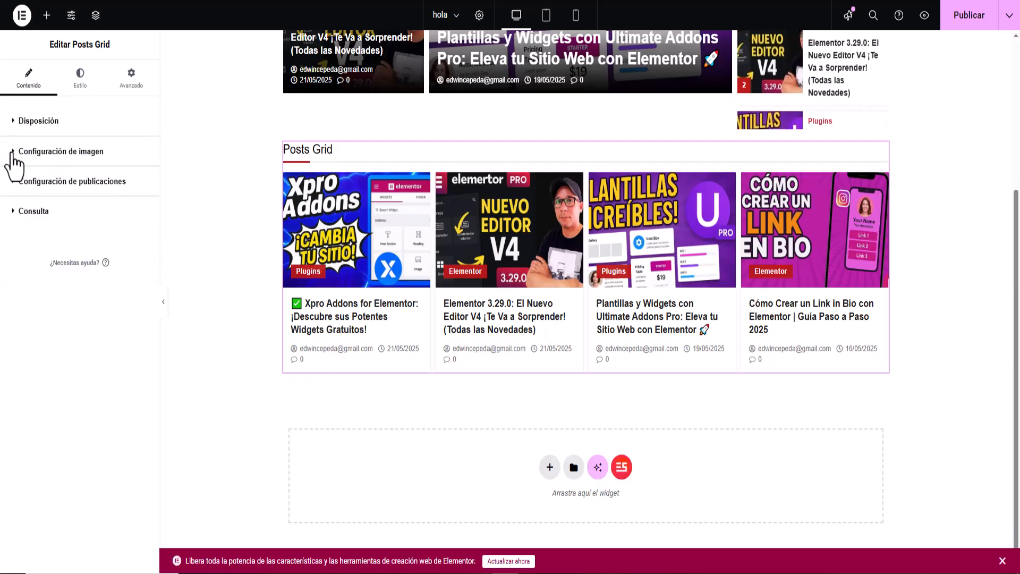
left_click(11, 152)
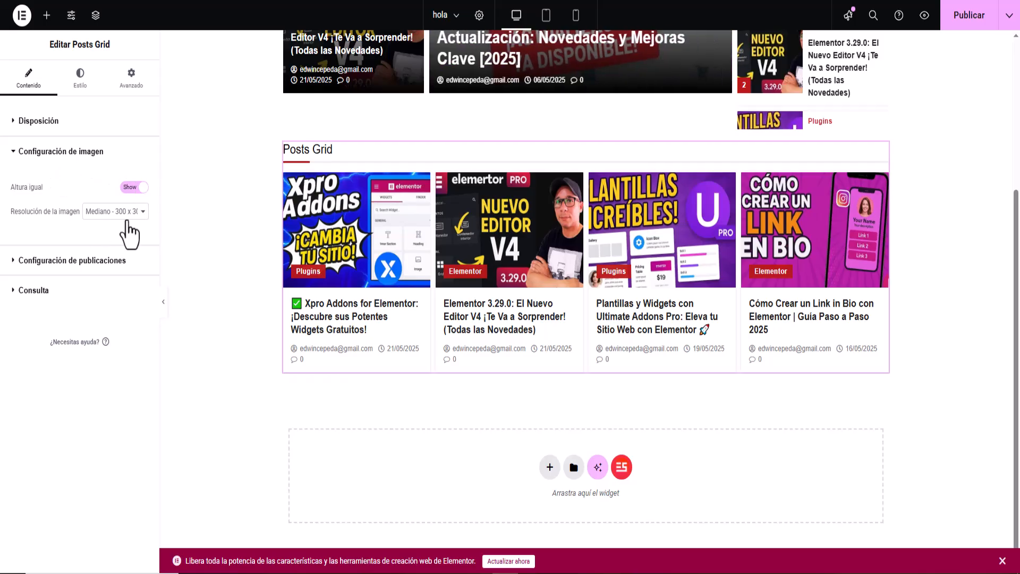
left_click(96, 215)
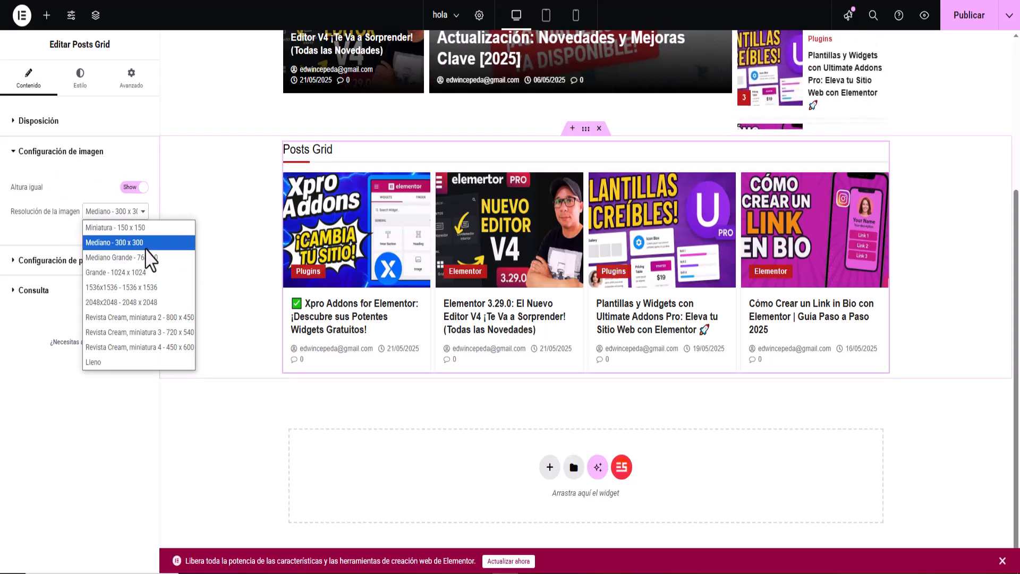
left_click(152, 244)
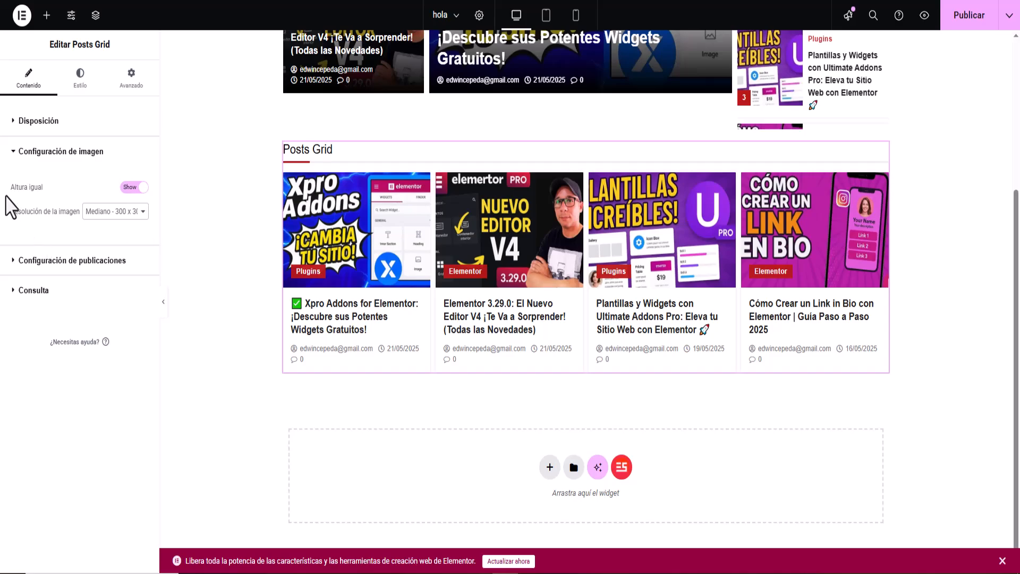
left_click(11, 152)
left_click(13, 182)
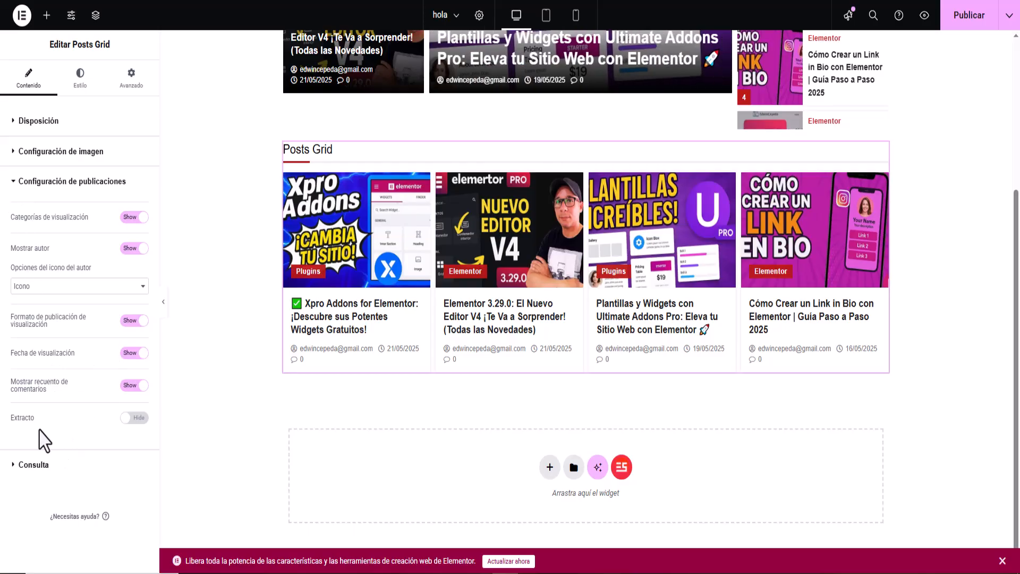
left_click(13, 186)
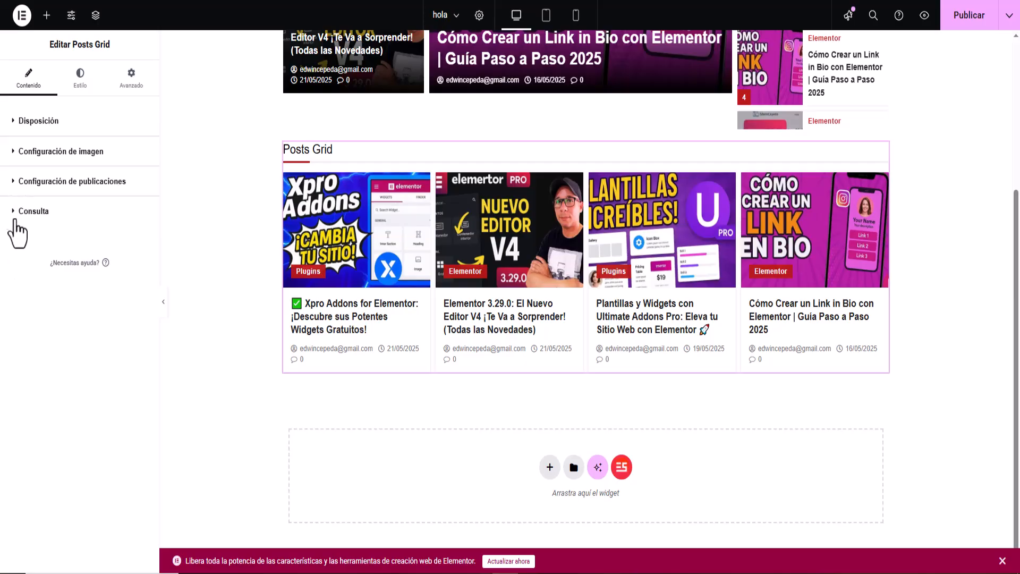
- Filter the Posts Grid by category, trying Wordpress first and settling on Complementos (Plugins)
left_click(12, 212)
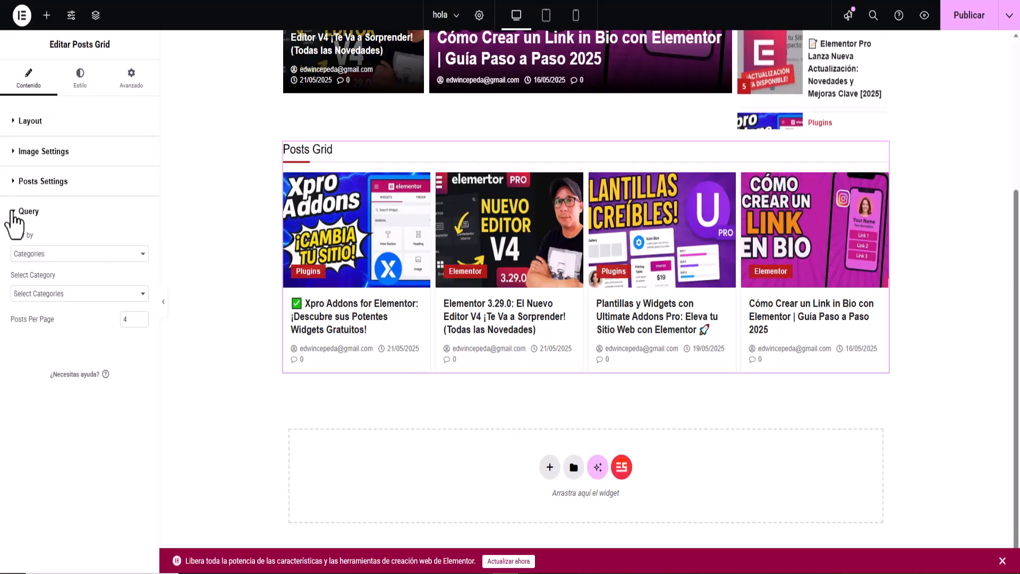
left_click(139, 264)
left_click(136, 266)
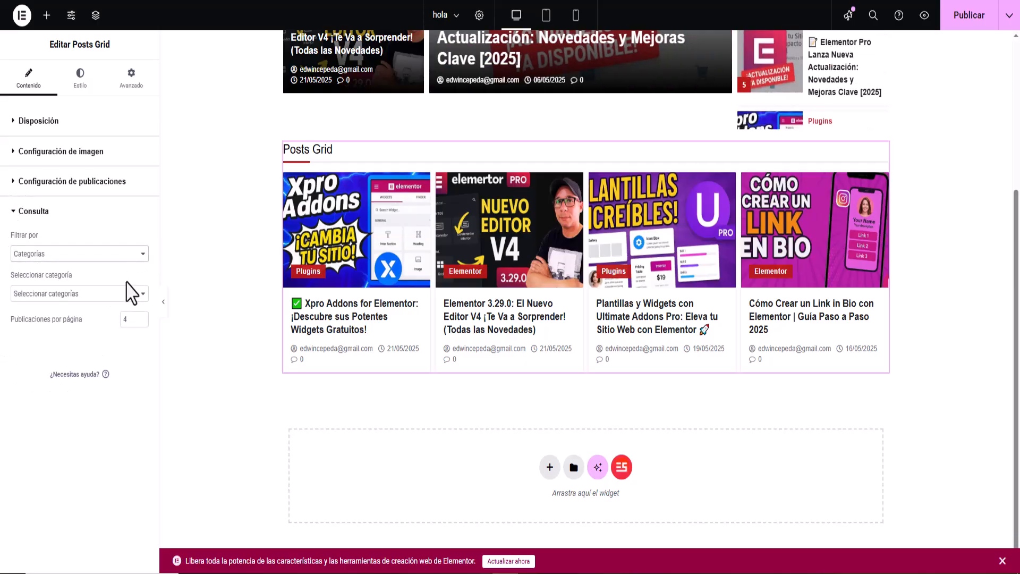
left_click(85, 255)
left_click(84, 265)
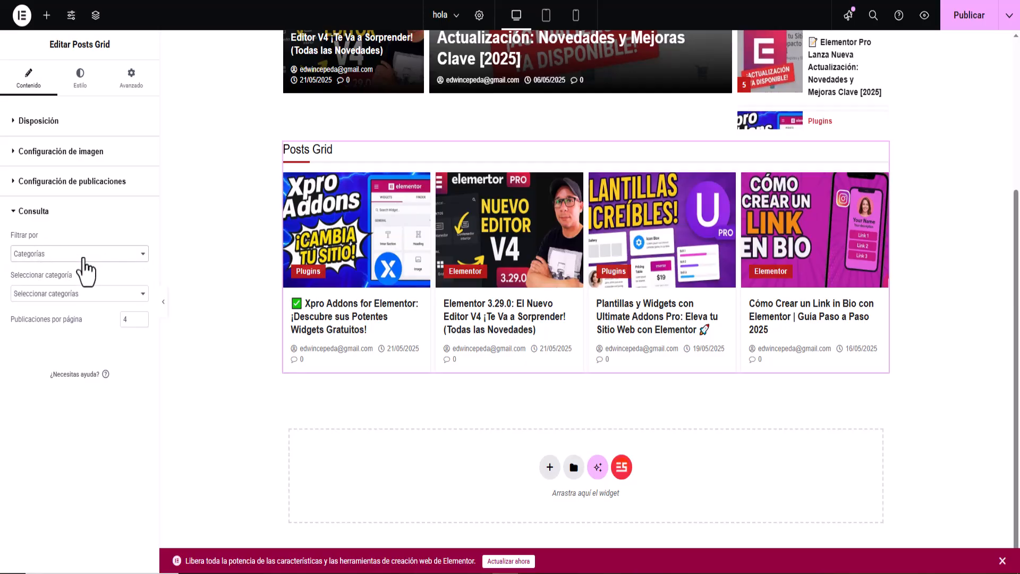
left_click(88, 302)
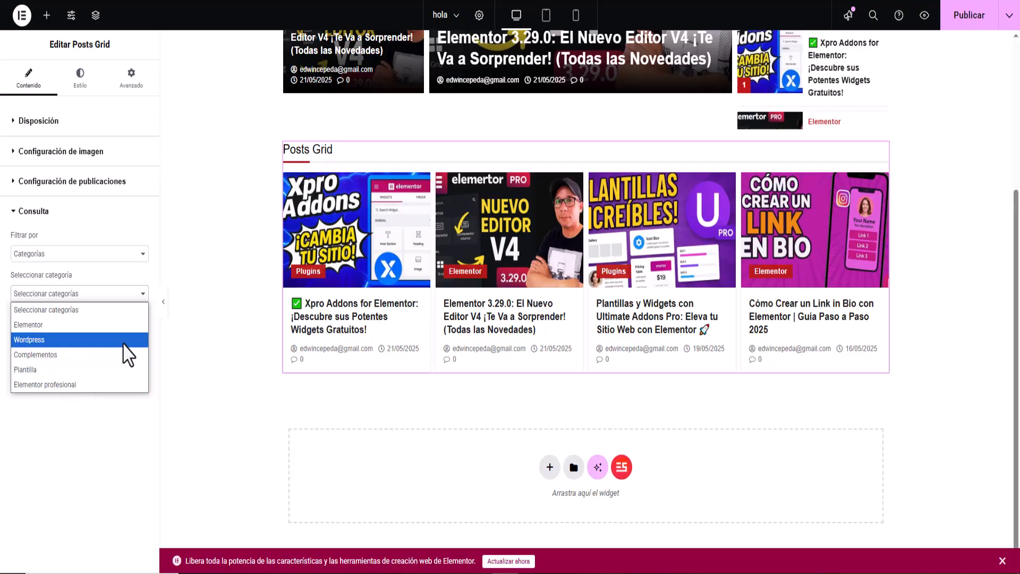
left_click(122, 340)
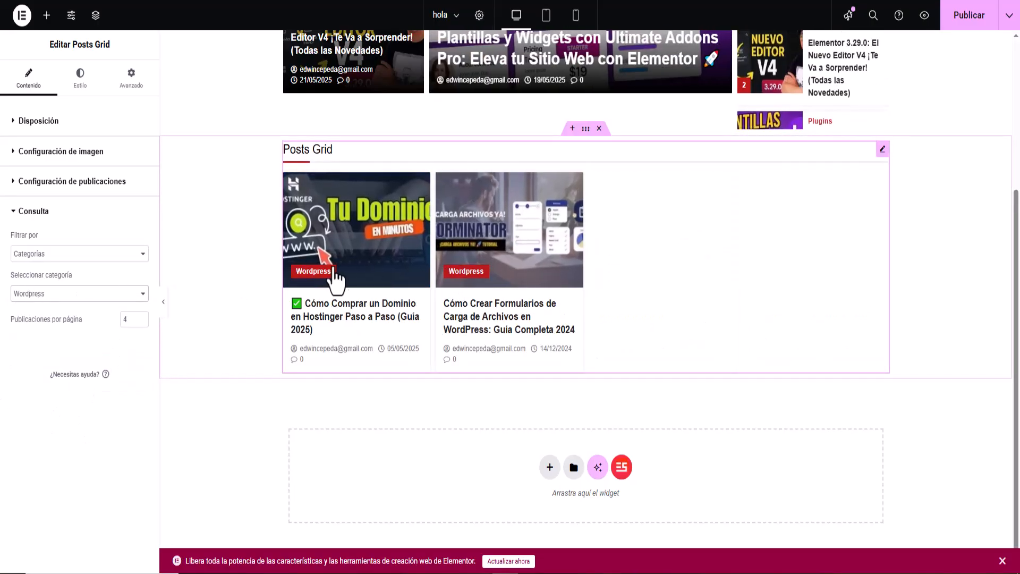
left_click(34, 296)
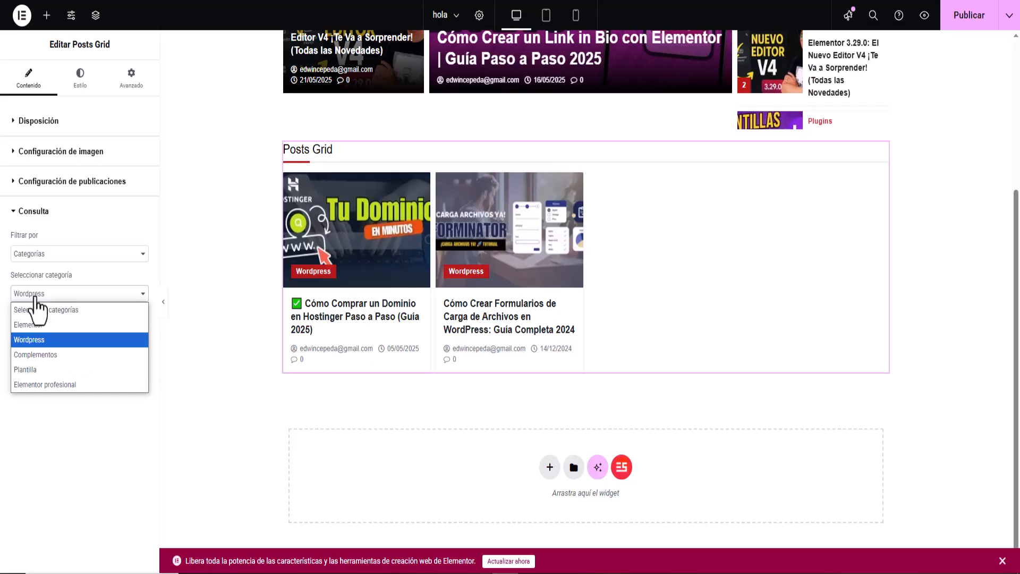
left_click(80, 360)
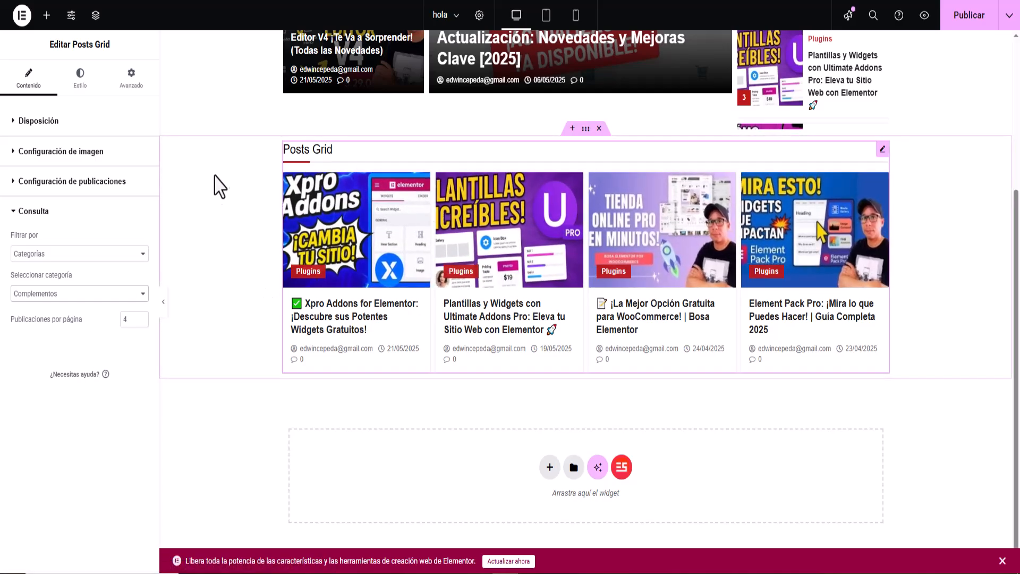
left_click(35, 121)
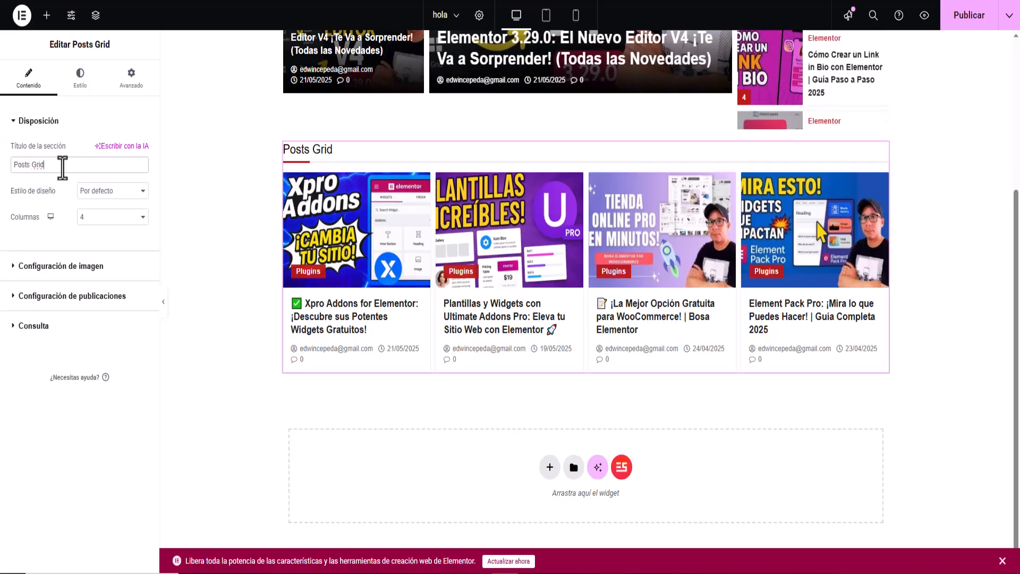
left_click_drag(62, 166, 1, 170)
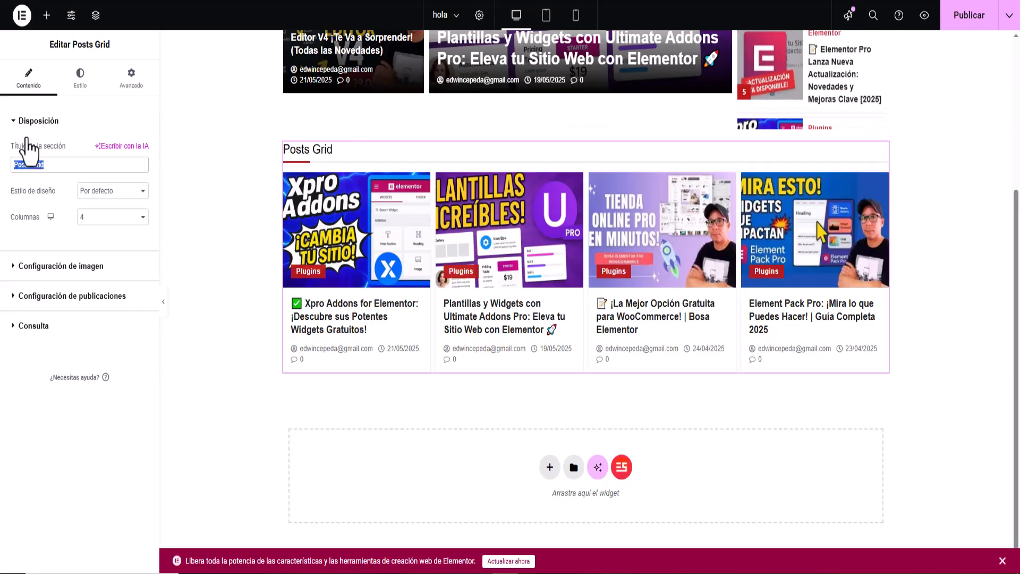
left_click(12, 124)
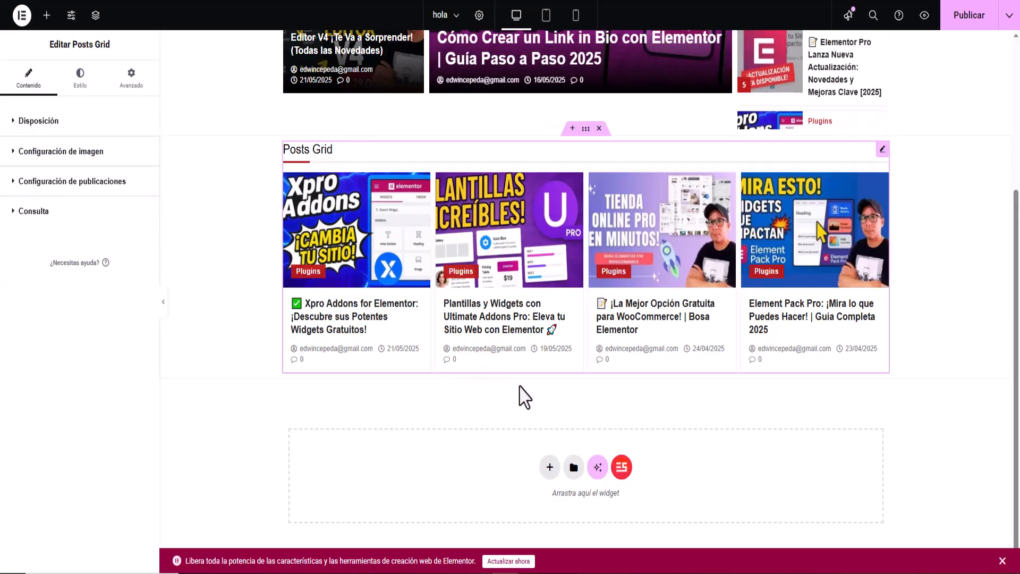
- Add the Elespare Posts Express List widget to the page below the Posts Grid
left_click(46, 15)
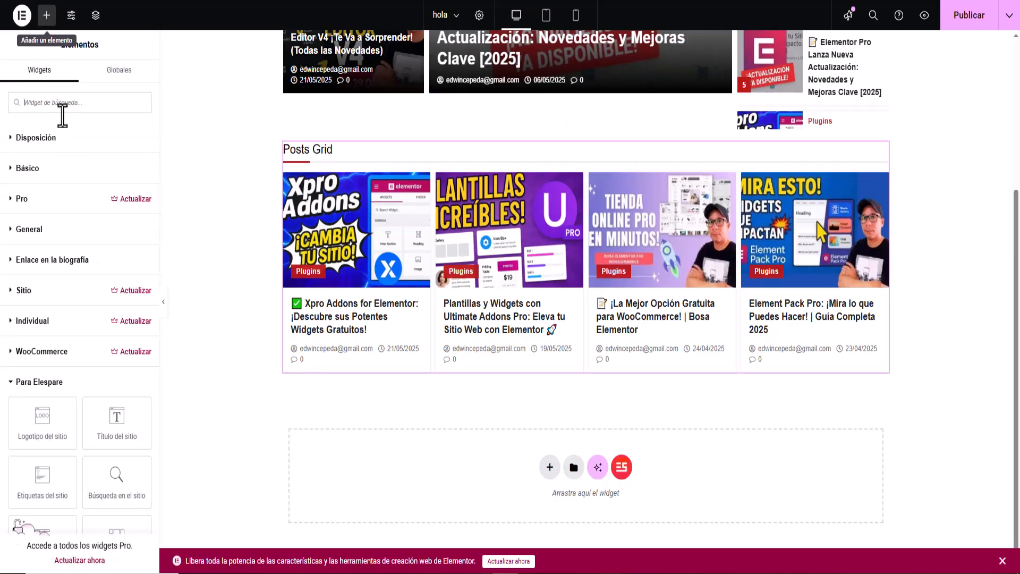
scroll(91, 293, "down", 3)
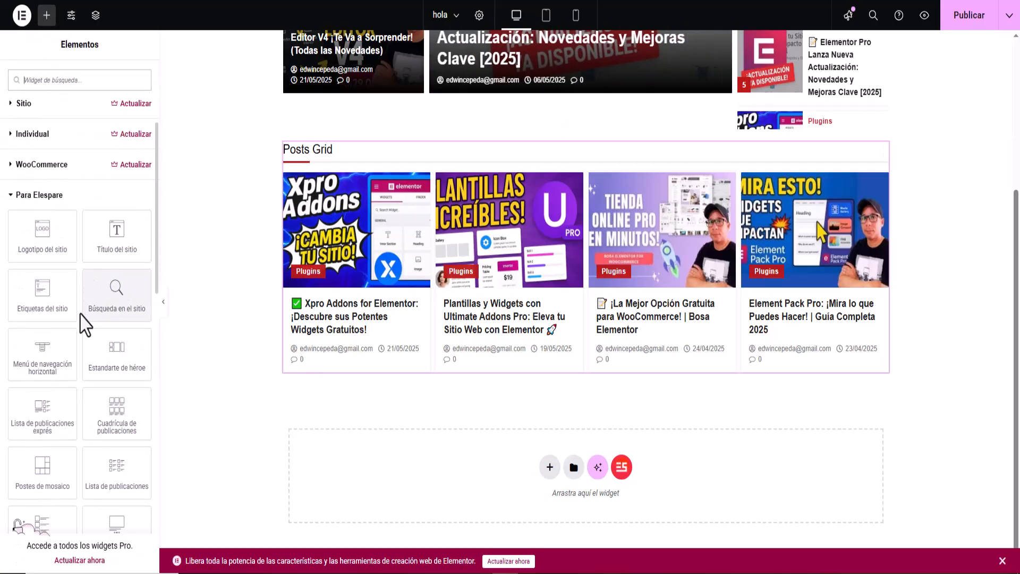
scroll(75, 318, "down", 1)
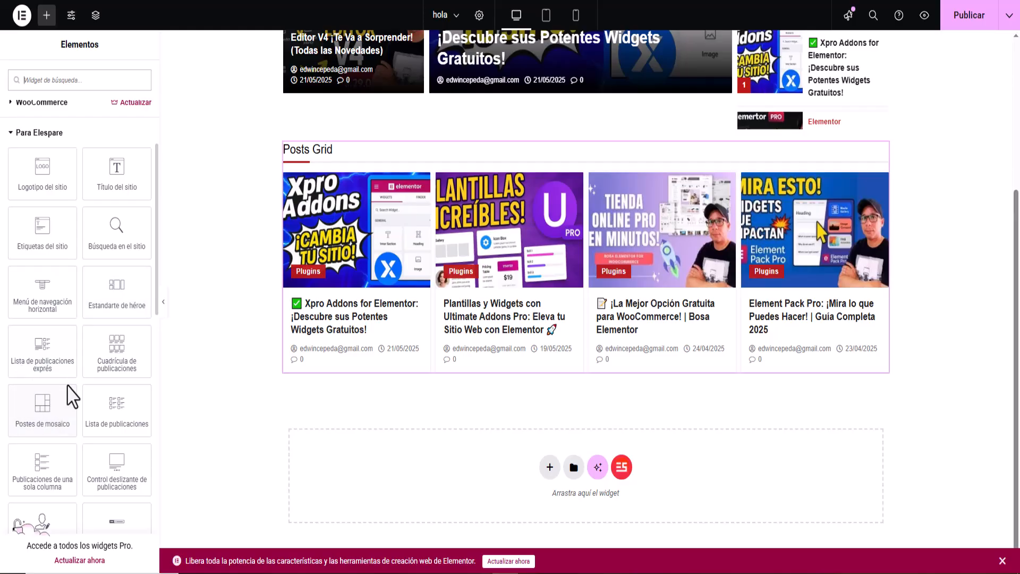
left_click_drag(43, 357, 346, 486)
scroll(276, 386, "down", 1)
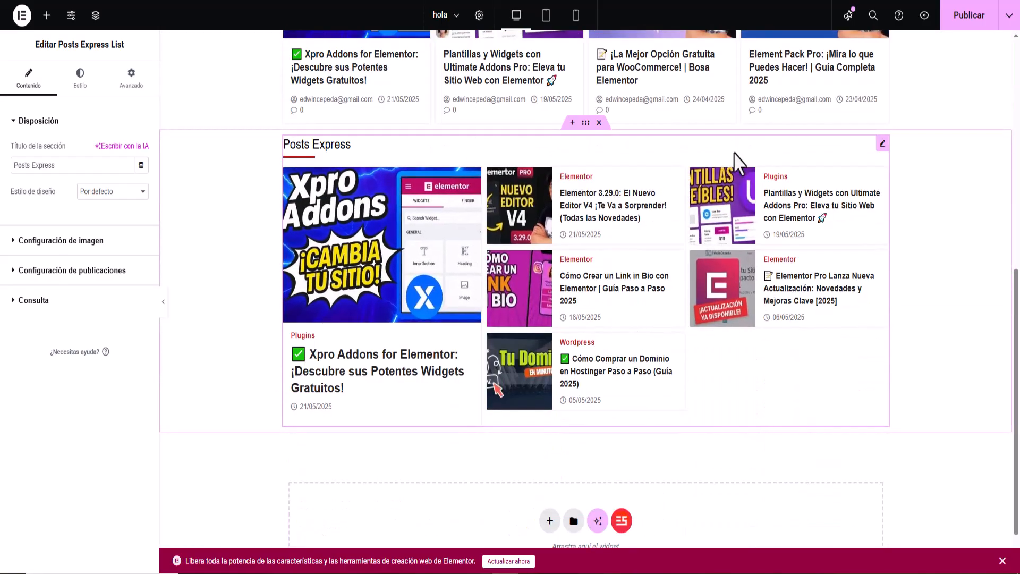
- Publish the page and preview its Hero Banner, Posts Grid and Posts Express sections on the site
left_click(966, 17)
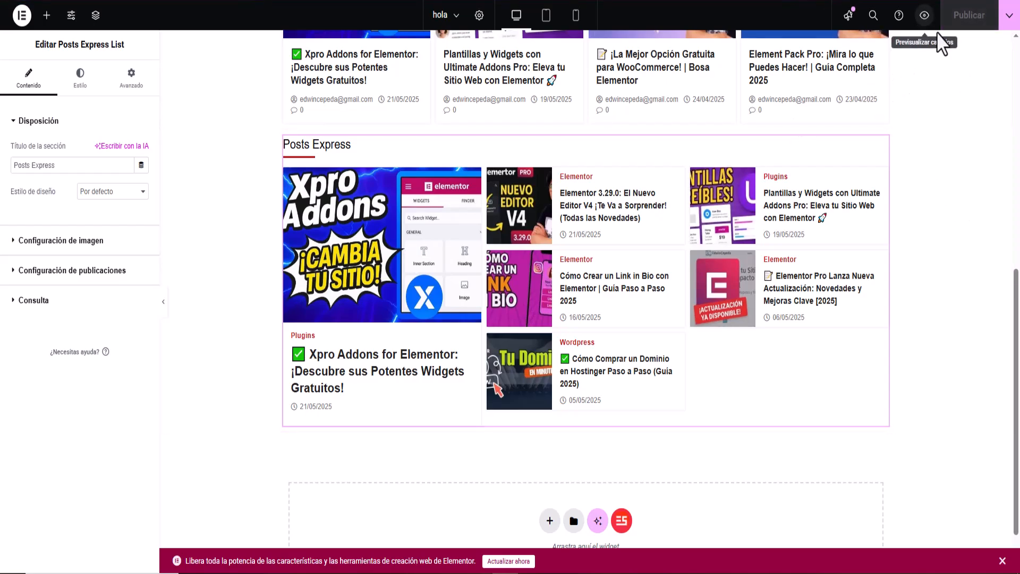
left_click(923, 17)
scroll(355, 325, "down", 6)
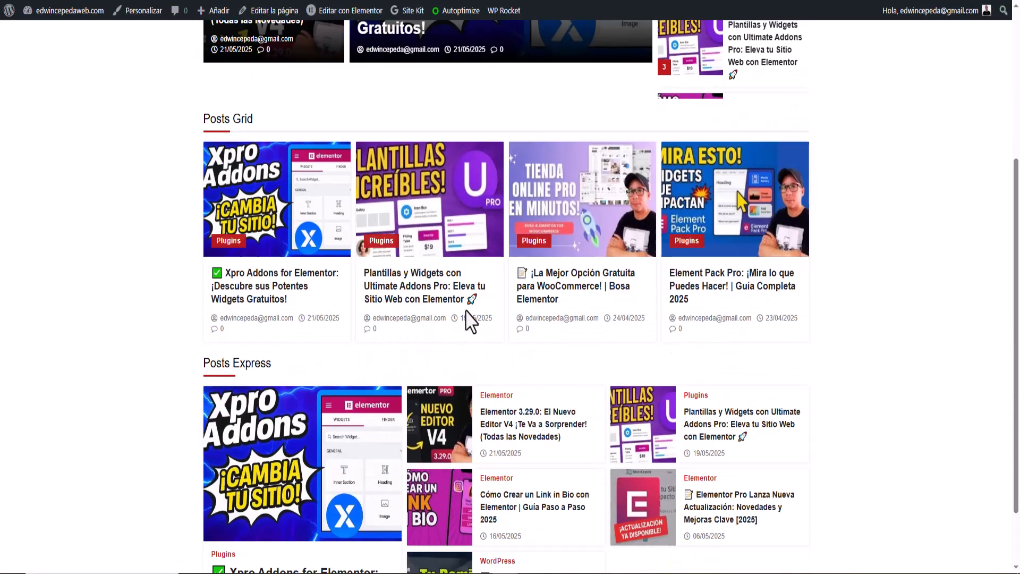
scroll(436, 396, "up", 6)
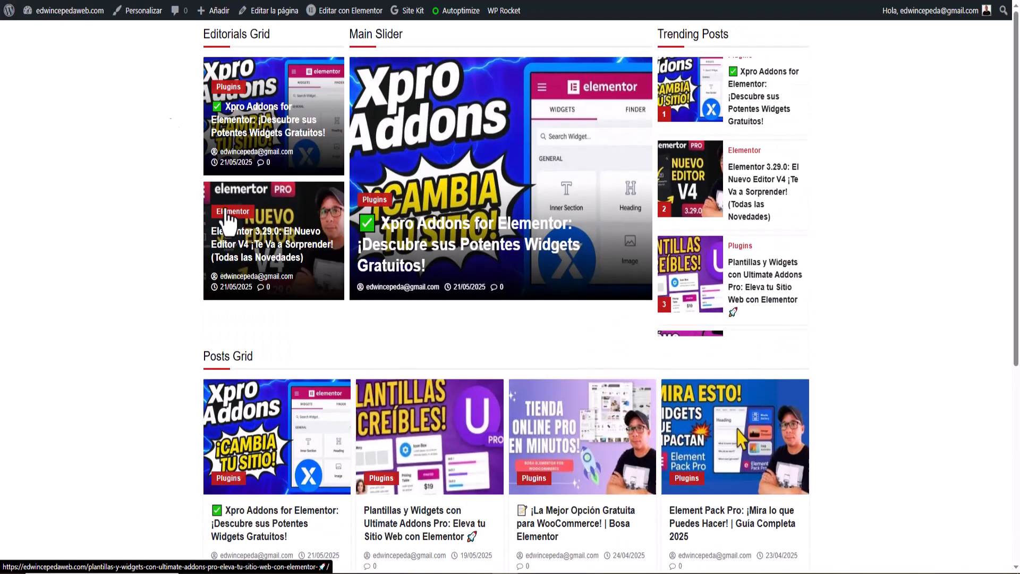
left_click(179, 1)
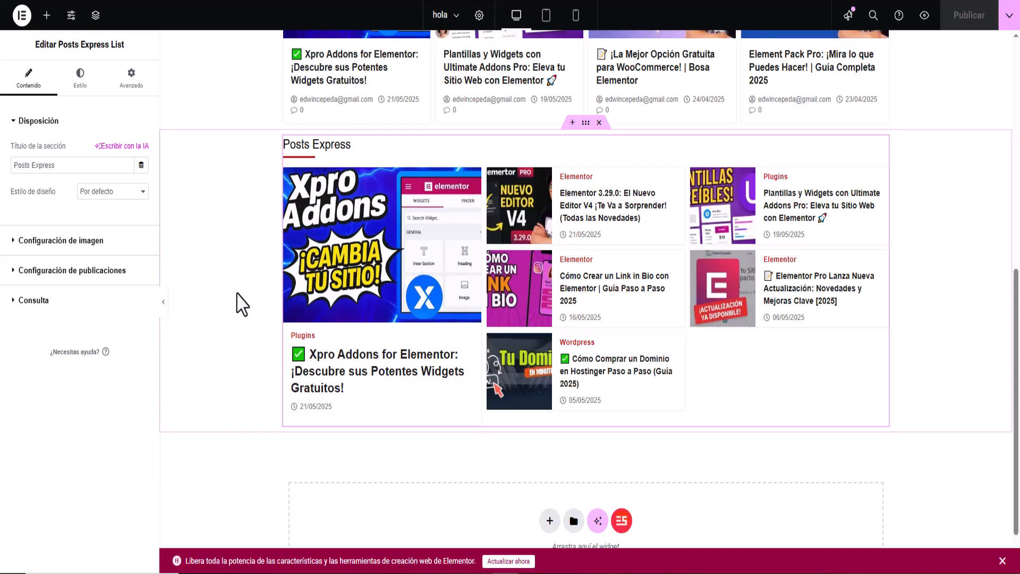
- Look through the free and locked Elespare widgets available in the editor
left_click(47, 15)
scroll(121, 250, "down", 7)
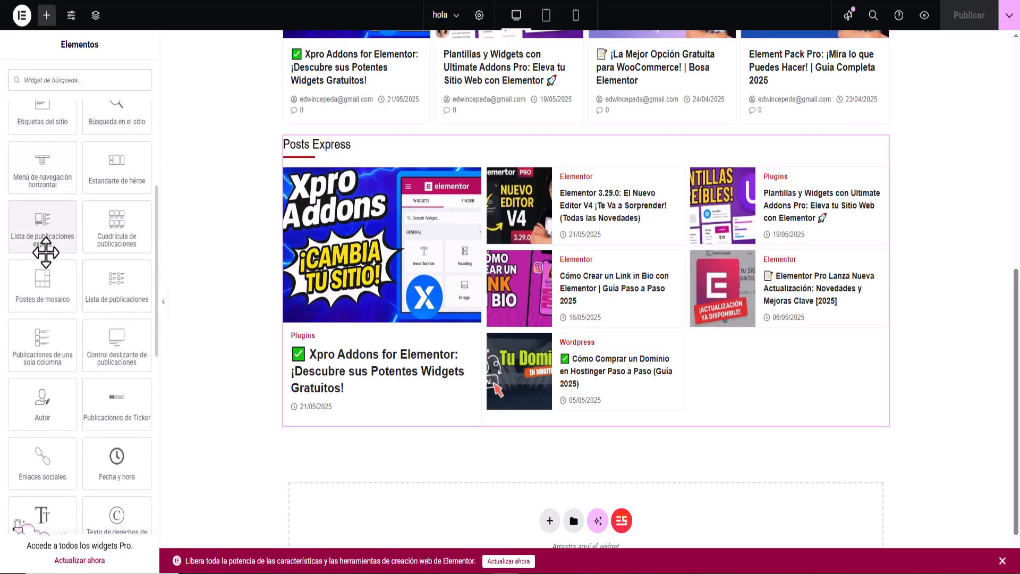
scroll(45, 252, "down", 1)
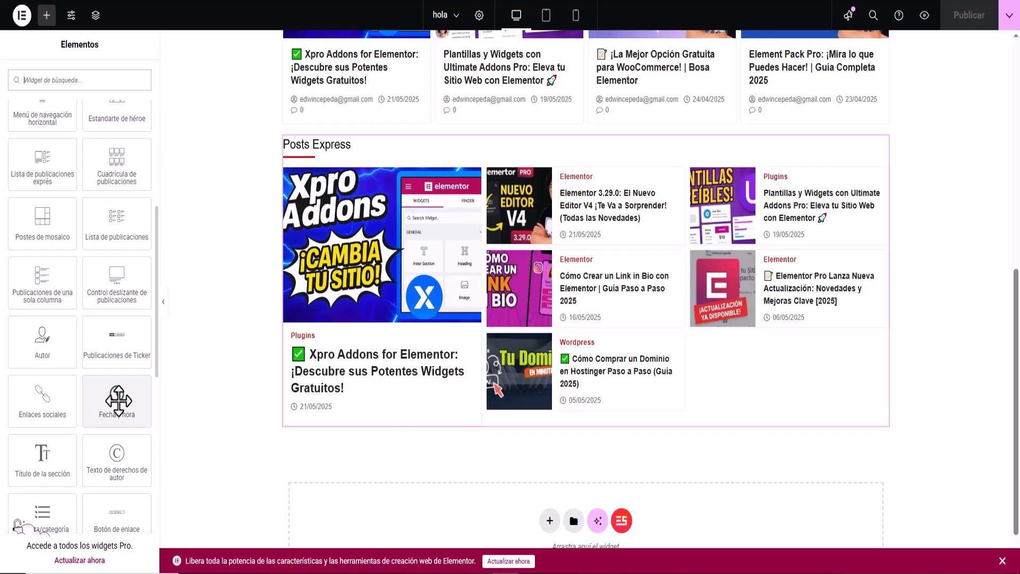
scroll(29, 327, "down", 2)
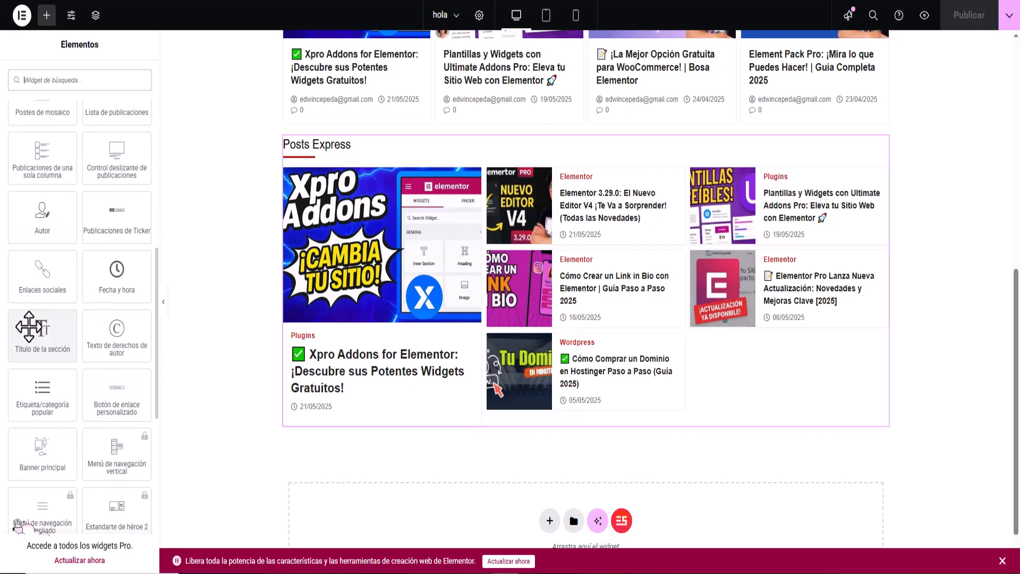
scroll(29, 327, "down", 1)
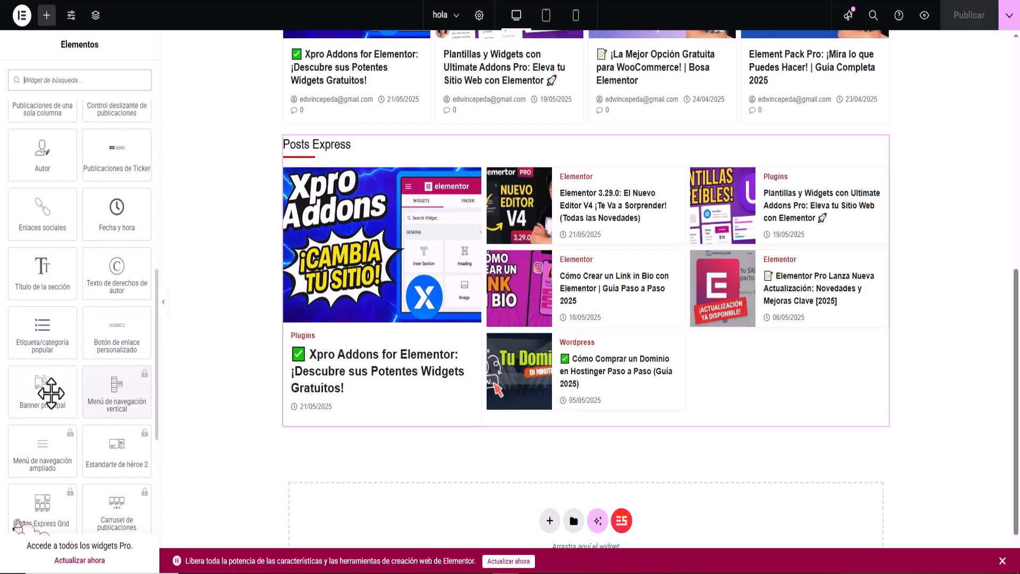
scroll(118, 412, "down", 4)
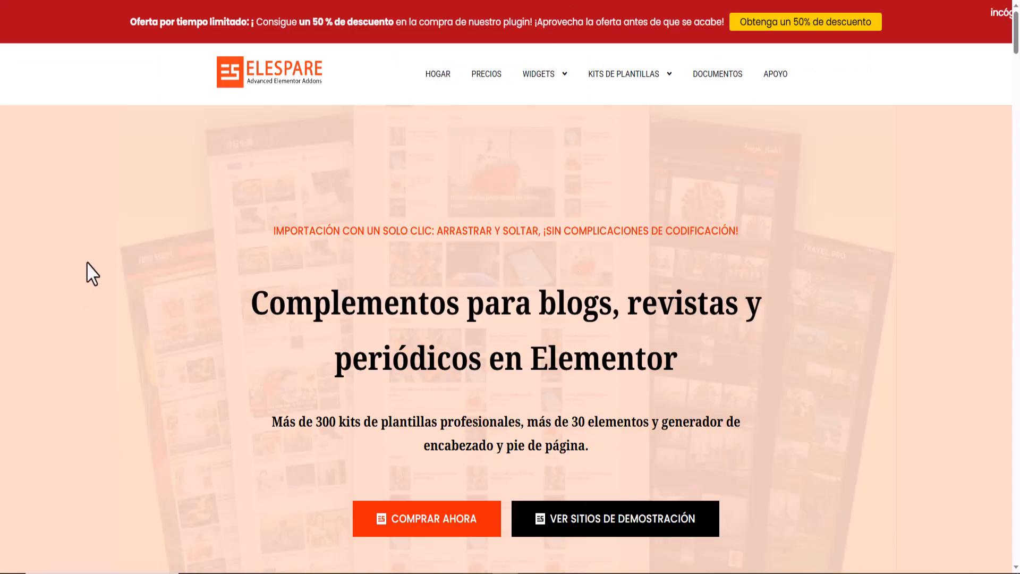
- Switch to the Elespare website and examine the template designs presented on its home page
scroll(158, 277, "down", 15)
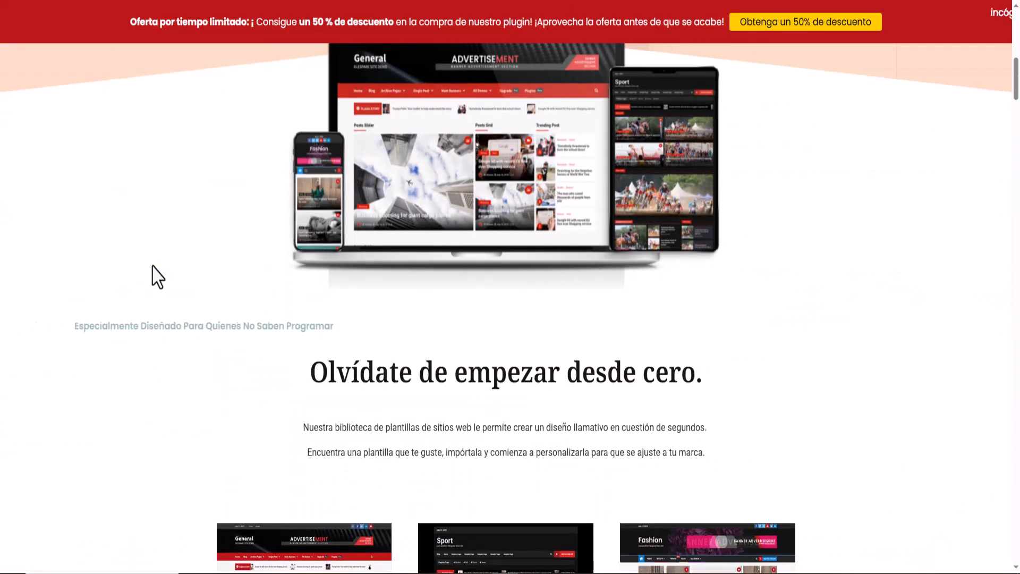
scroll(158, 277, "down", 8)
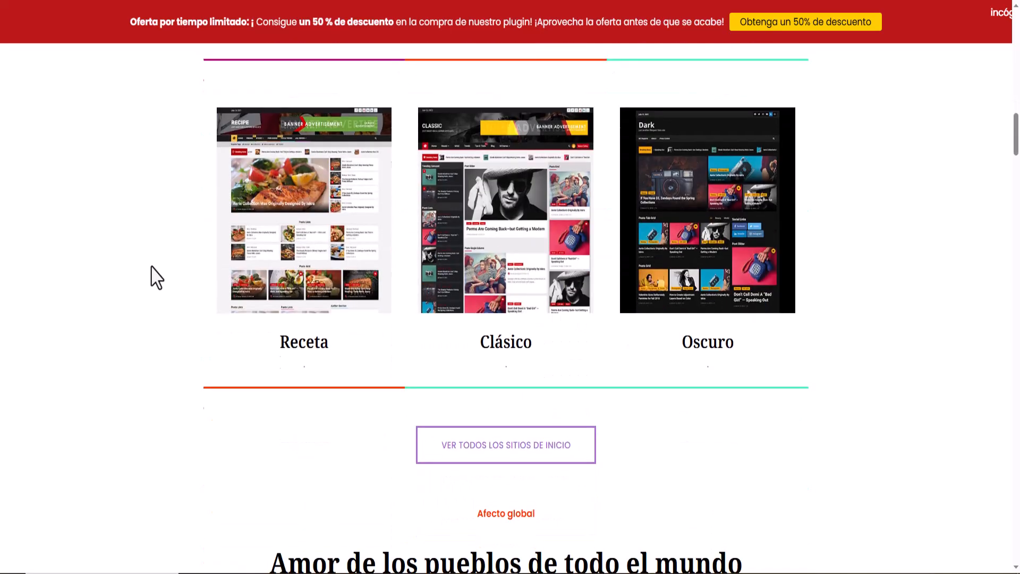
scroll(157, 277, "up", 10)
scroll(157, 277, "up", 8)
scroll(157, 278, "up", 4)
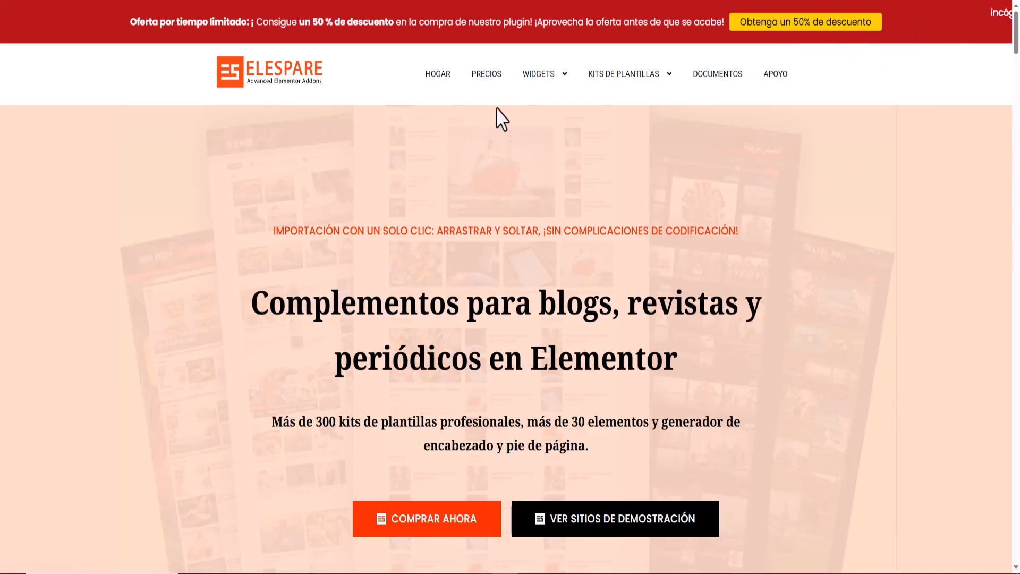
- Open the Elespare pricing page and compare the prices of the Standard Pro, Power Bundle and Pro Plus plans
left_click(487, 74)
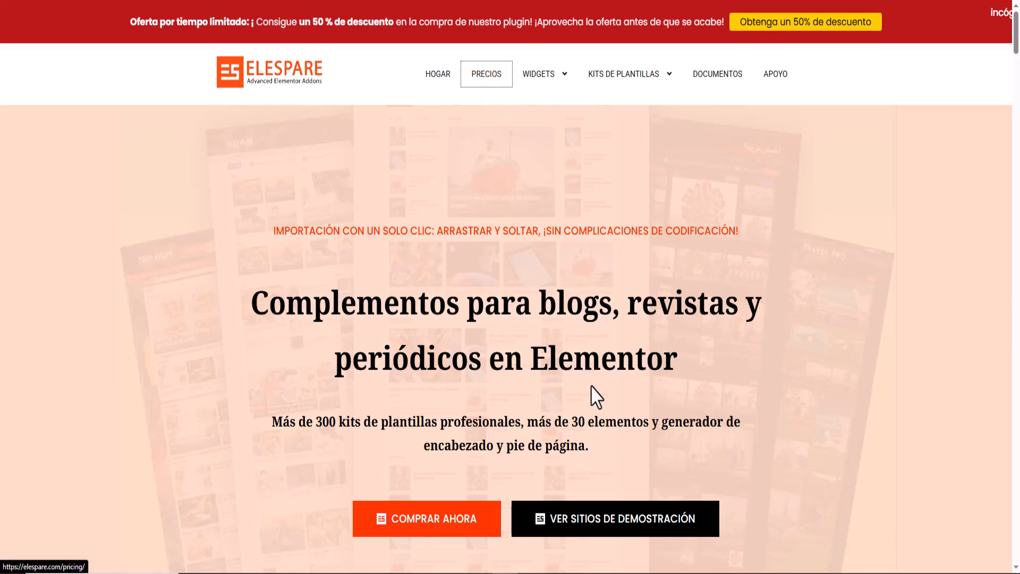
scroll(146, 310, "down", 4)
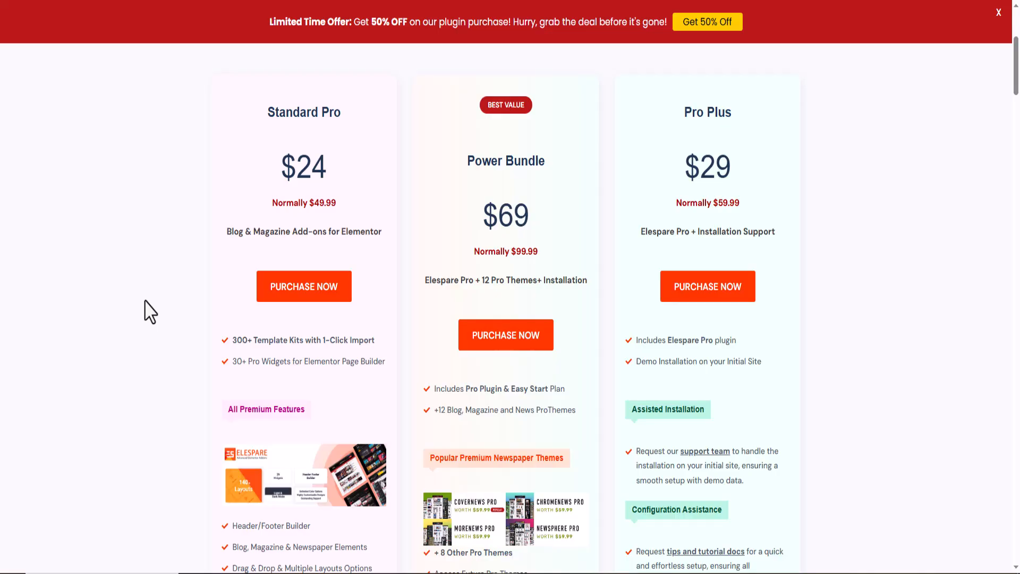
scroll(133, 307, "up", 1)
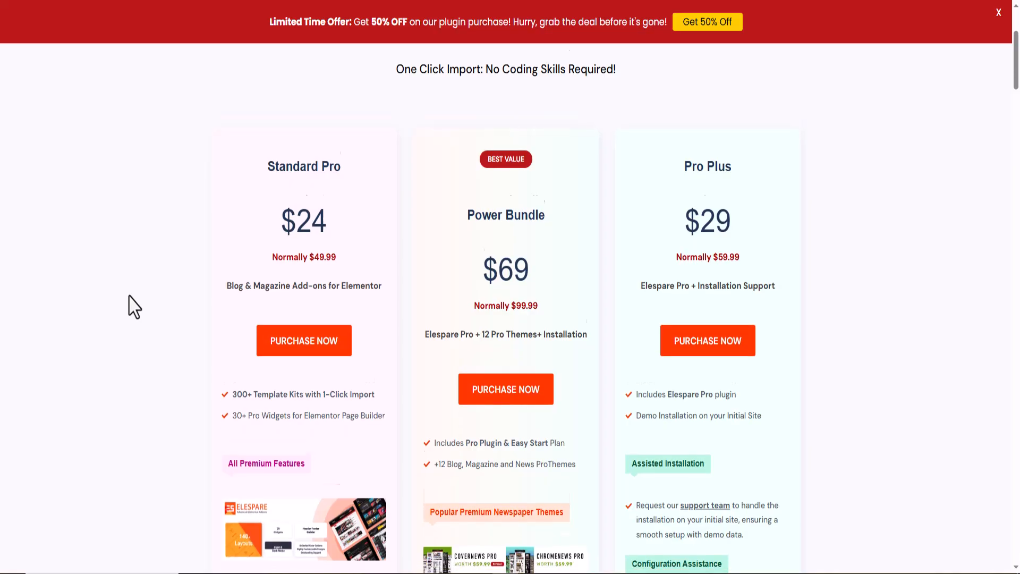
scroll(134, 307, "down", 4)
scroll(134, 307, "up", 3)
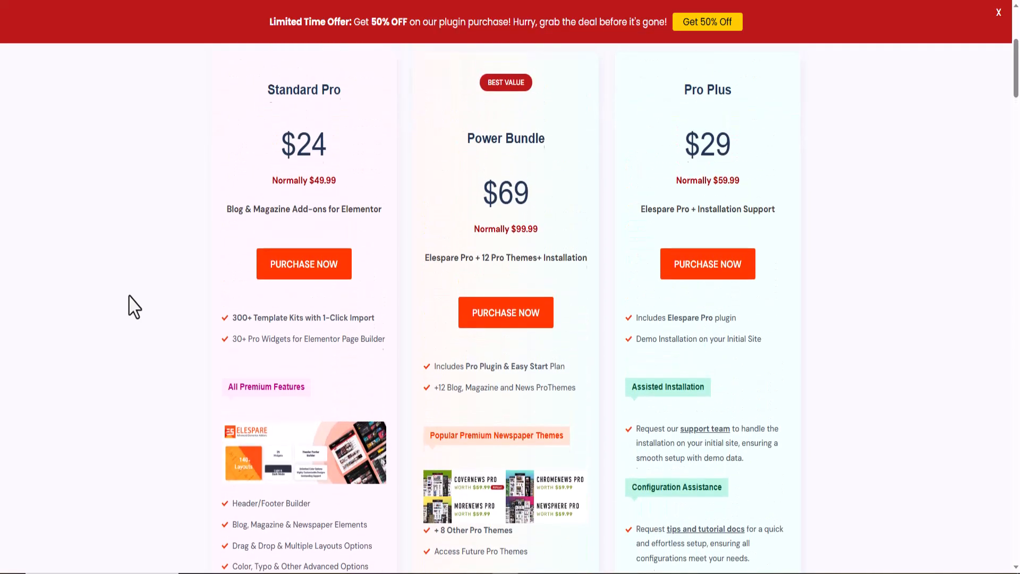
scroll(134, 307, "up", 2)
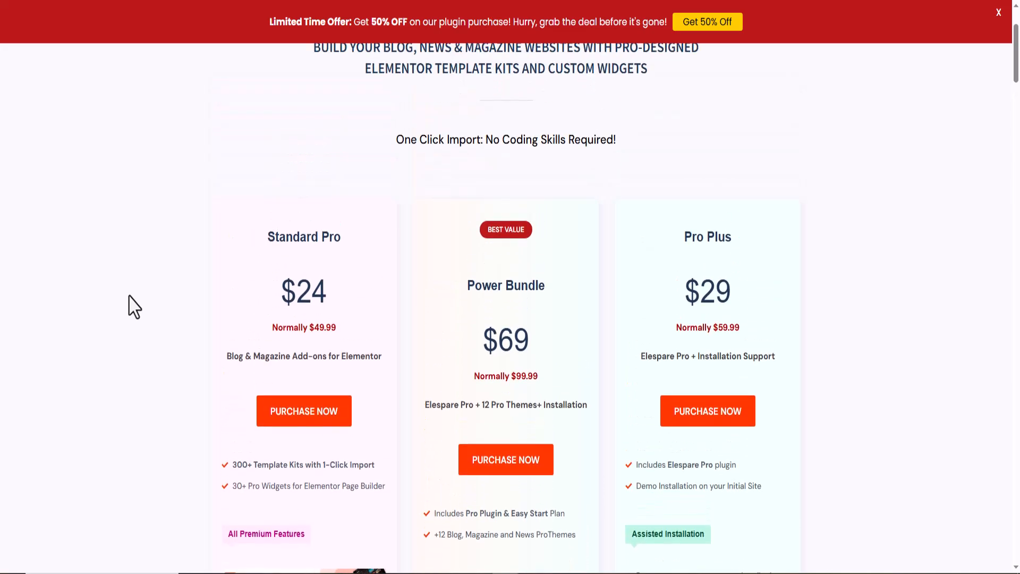
scroll(133, 304, "up", 2)
scroll(150, 326, "down", 2)
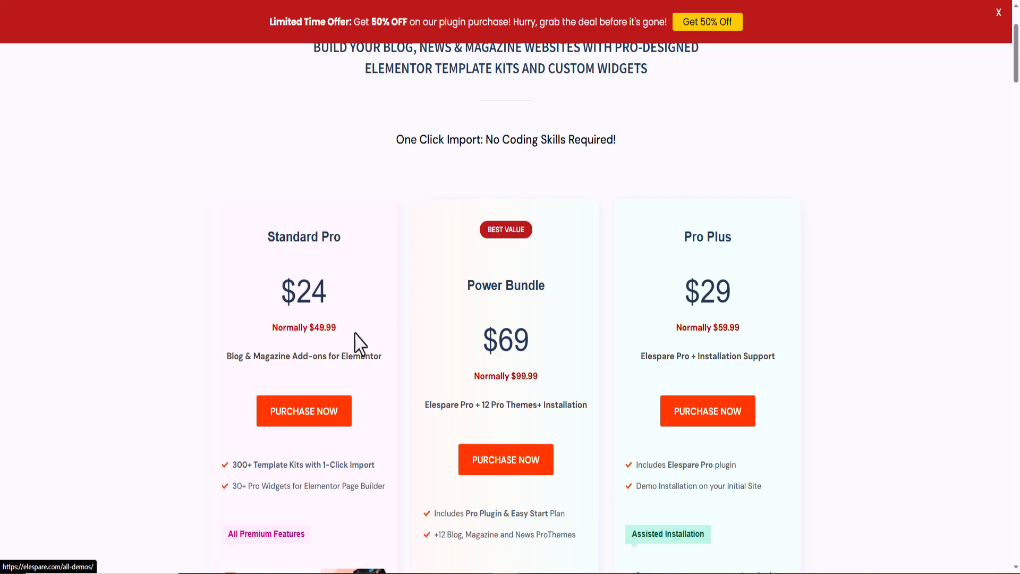
- Read the list of features included in the Standard Pro plan
scroll(357, 344, "down", 3)
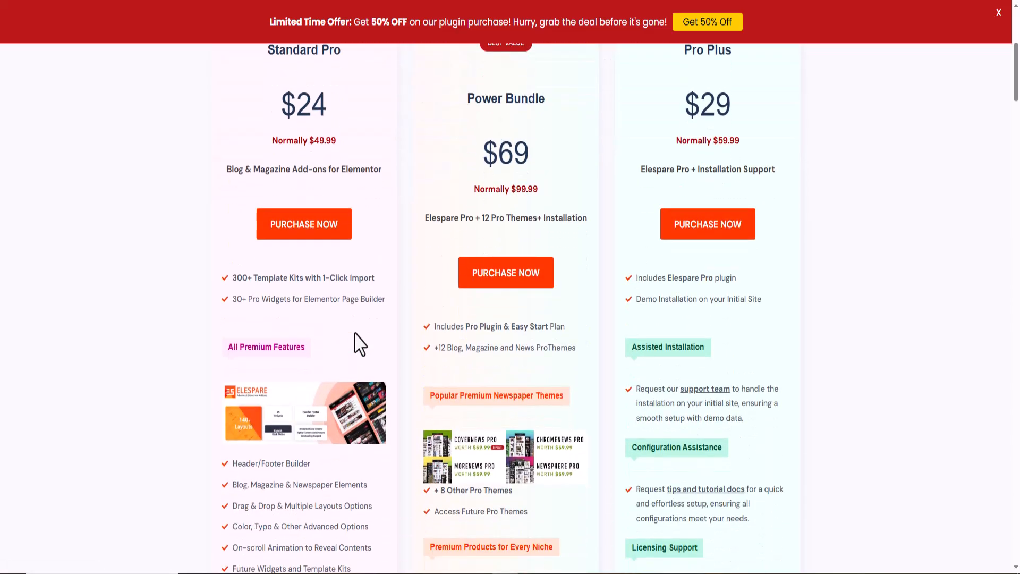
scroll(229, 289, "down", 2)
scroll(246, 305, "down", 1)
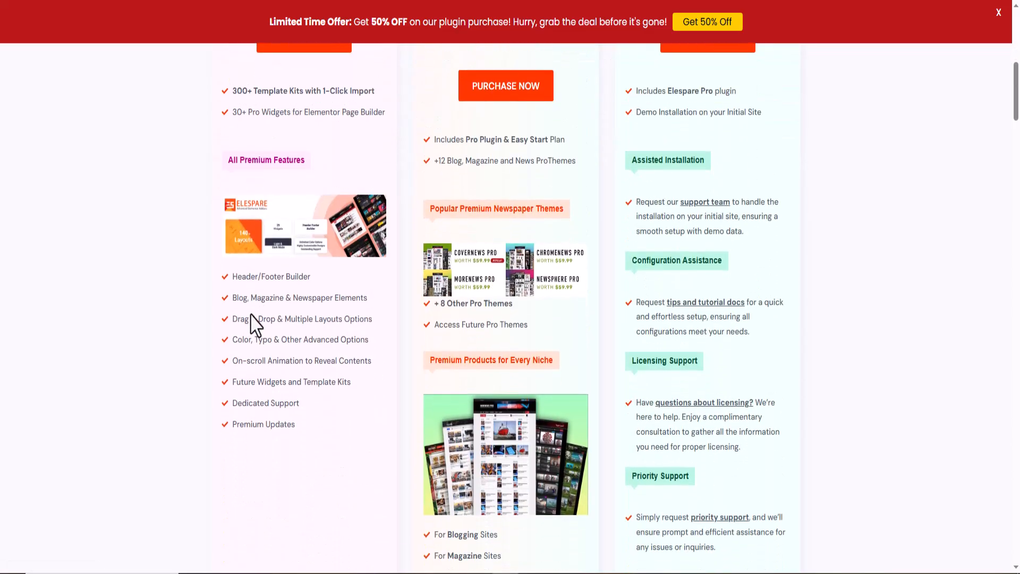
scroll(255, 324, "down", 1)
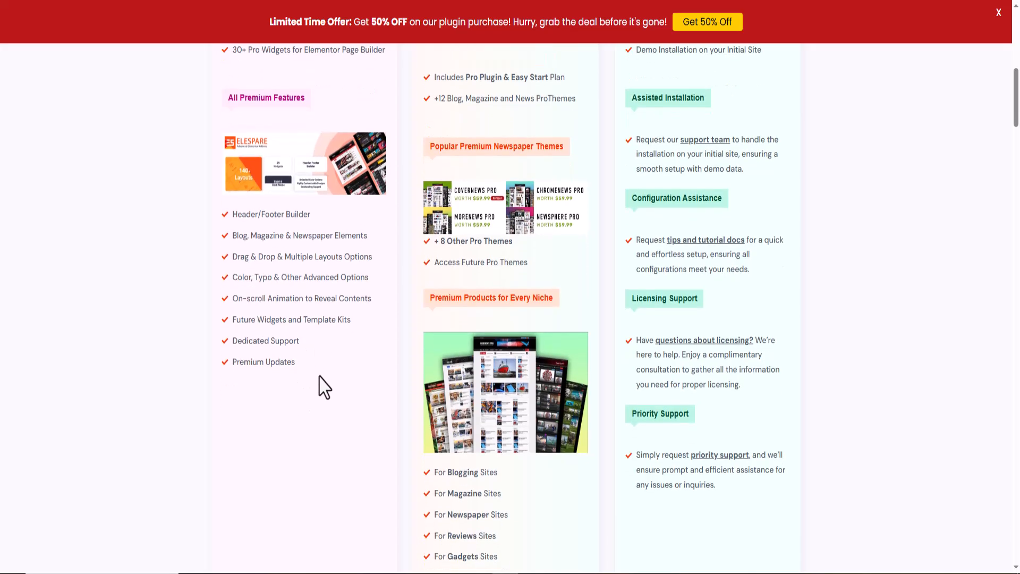
- Examine the price, included themes and supported site types of the Power Bundle plan
scroll(318, 376, "up", 5)
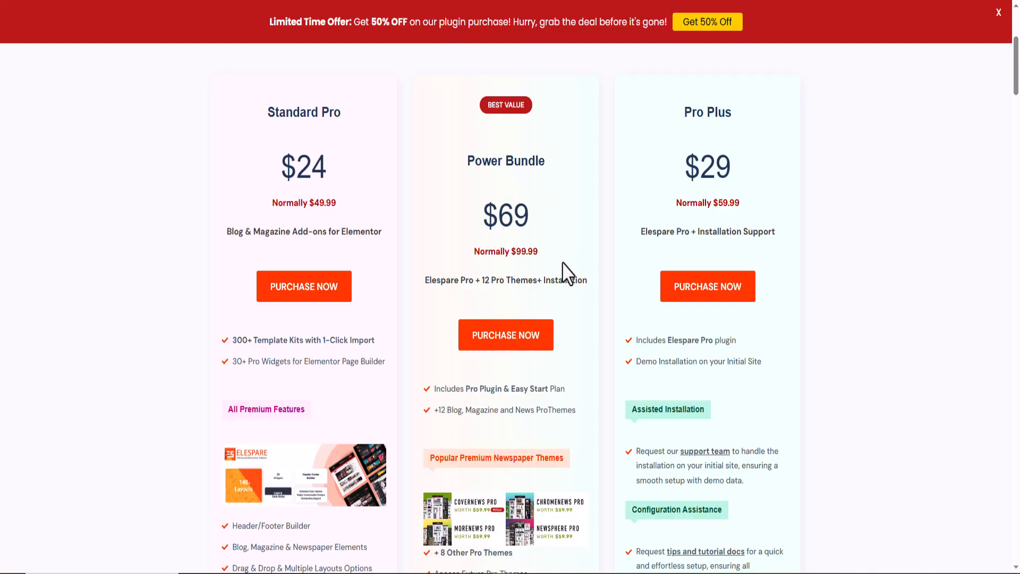
scroll(559, 262, "down", 1)
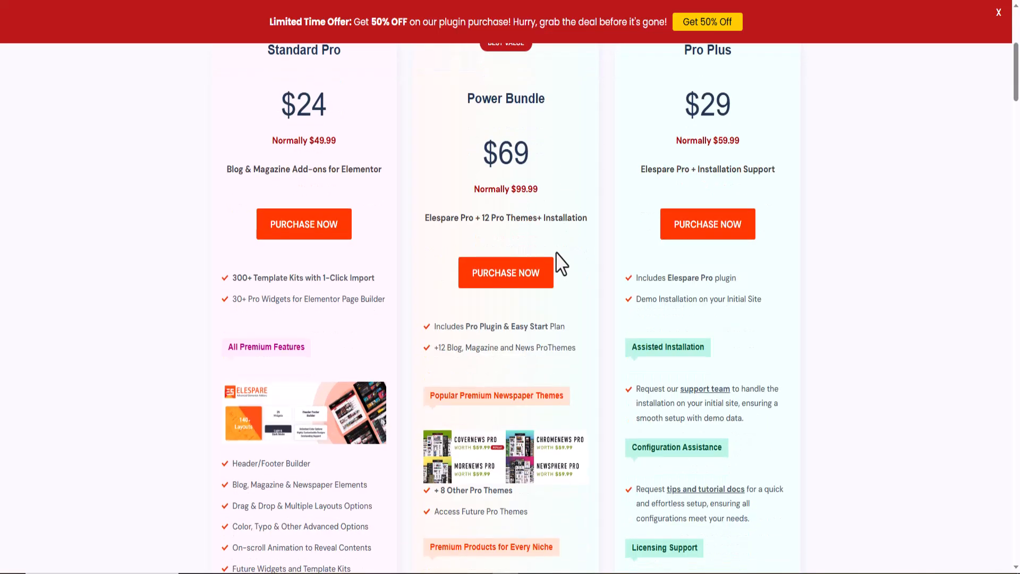
scroll(592, 287, "down", 5)
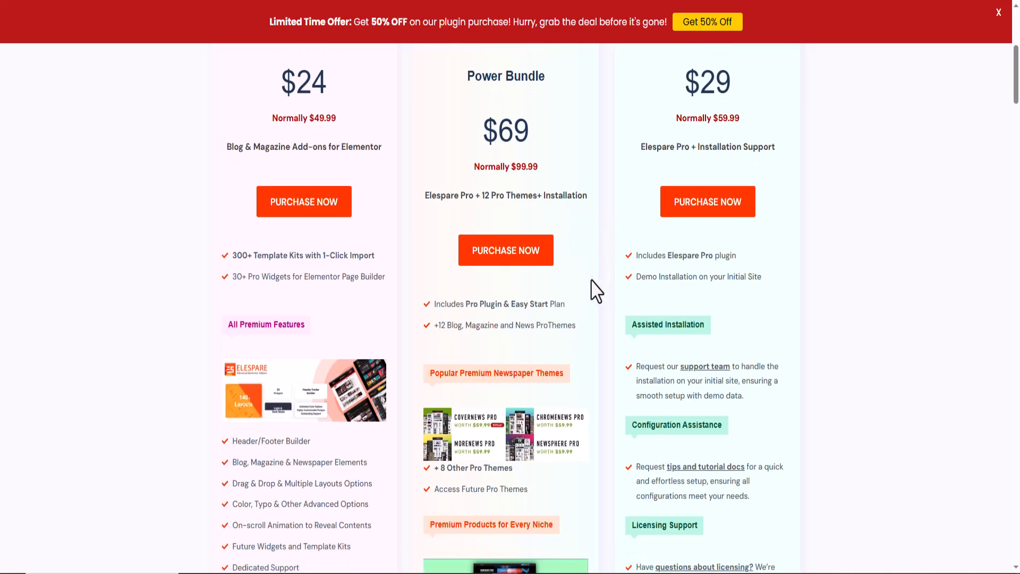
scroll(597, 290, "down", 3)
scroll(596, 290, "up", 9)
scroll(729, 269, "up", 2)
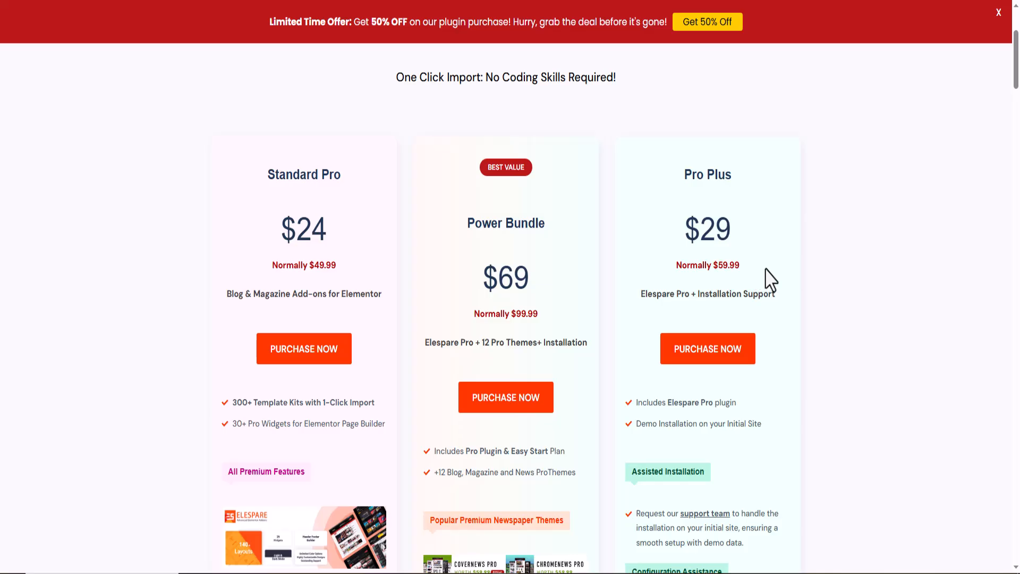
- Read the Pro Plus plan's support services and the money-back guarantee below the plans
scroll(771, 279, "down", 8)
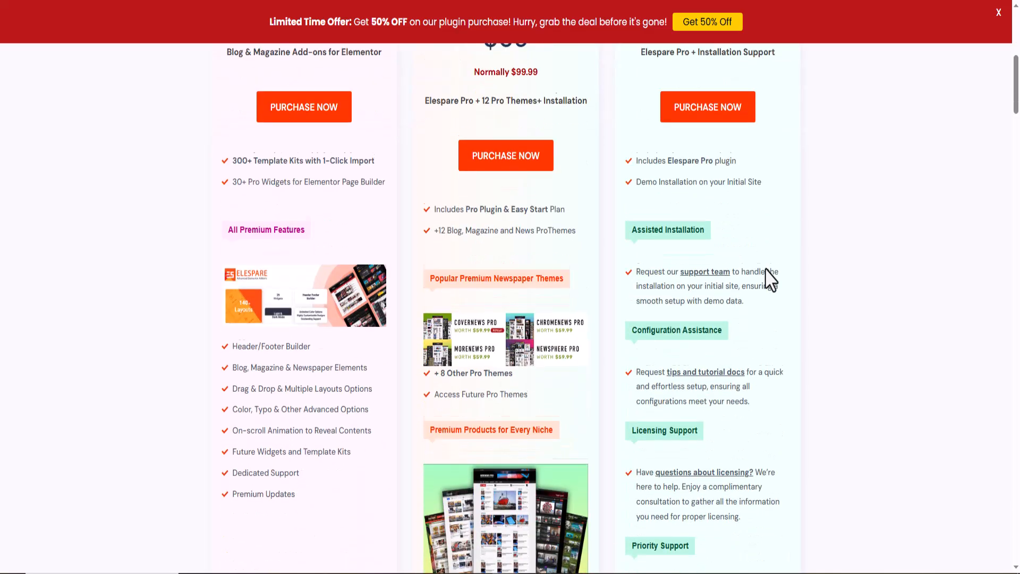
scroll(770, 279, "down", 13)
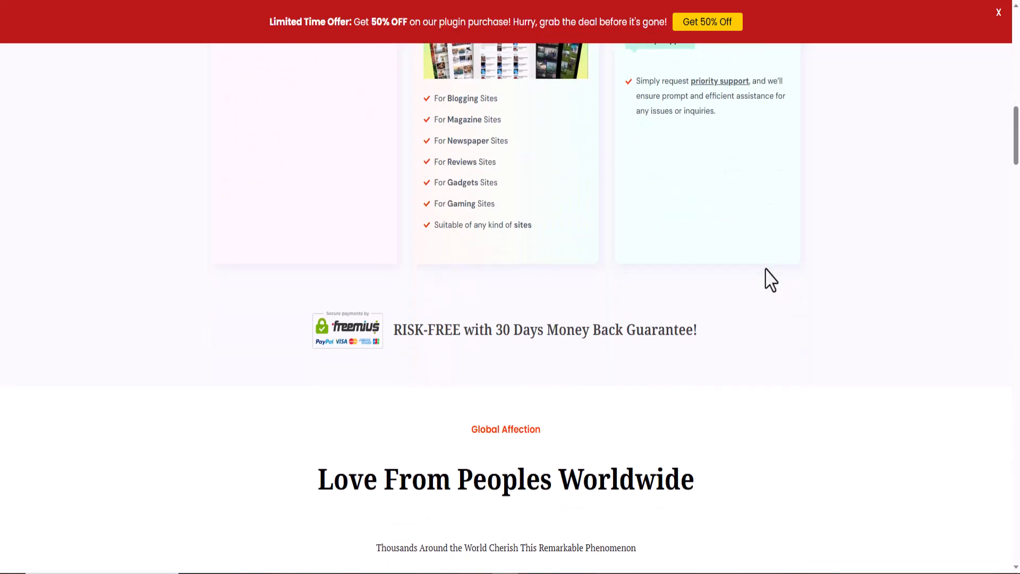
scroll(771, 280, "up", 20)
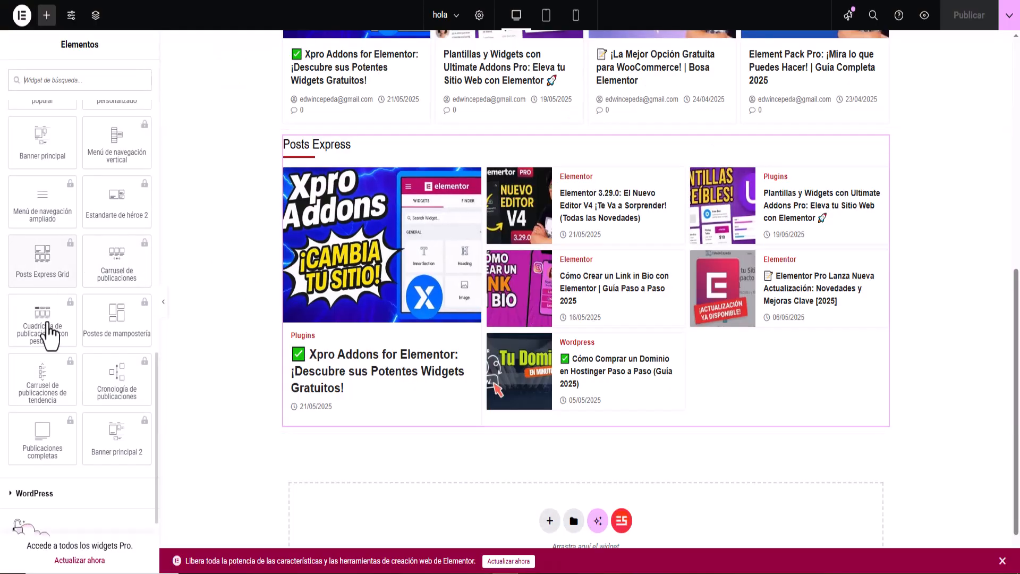
- Review the free Elespare widgets and the page's existing sections down to the empty area below Posts Express
scroll(57, 337, "up", 7)
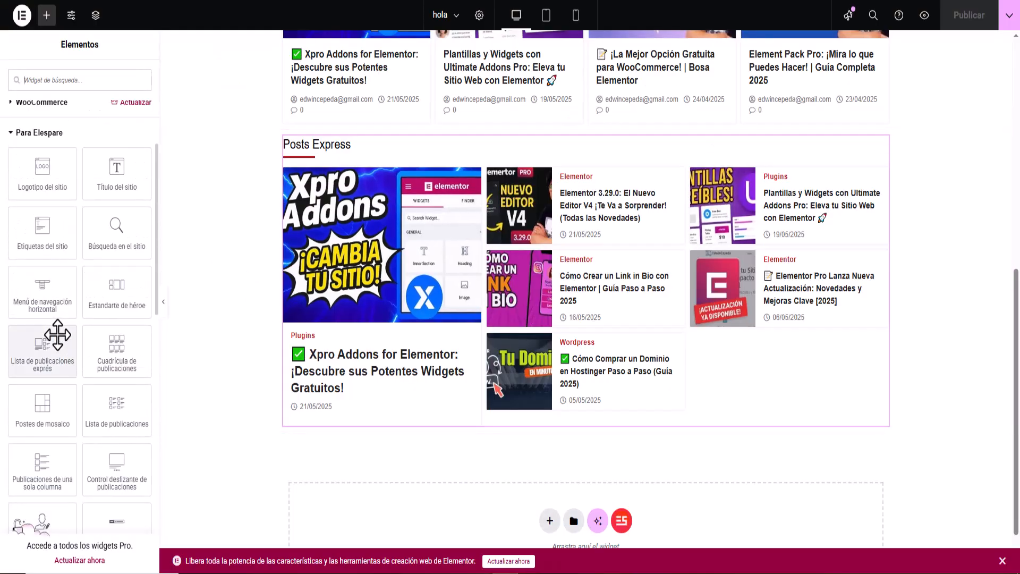
scroll(57, 332, "up", 1)
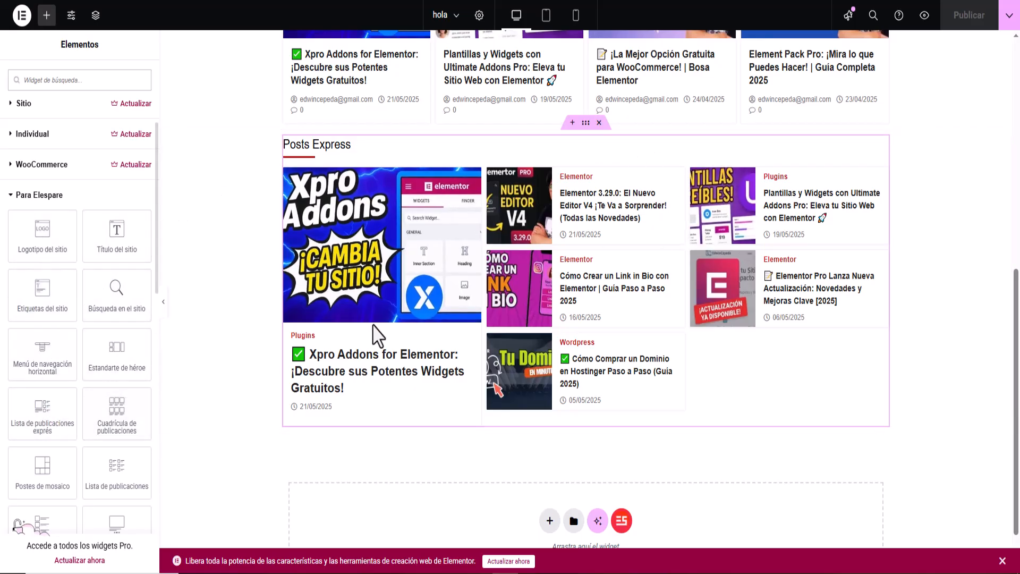
scroll(474, 352, "up", 8)
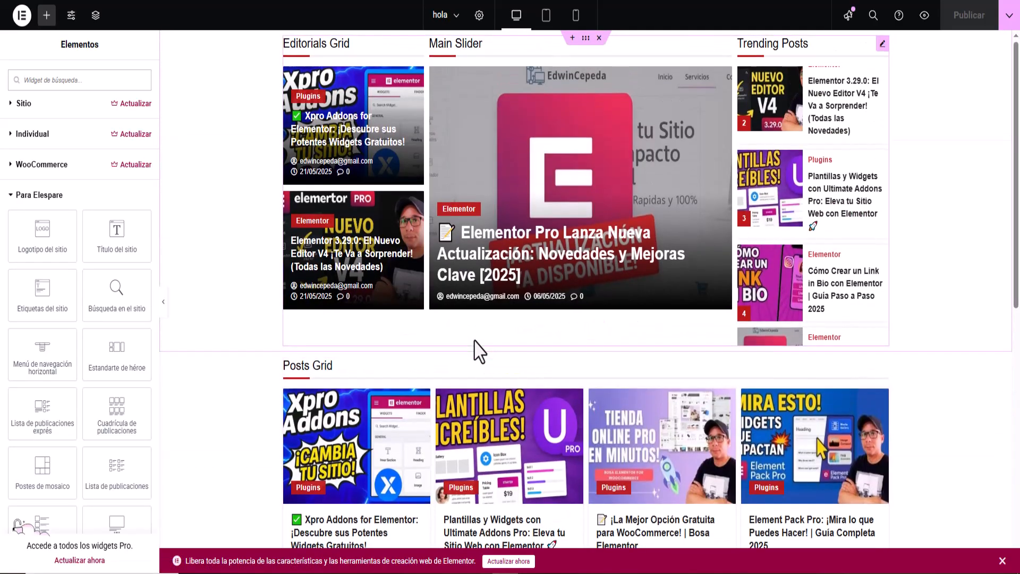
scroll(474, 351, "down", 9)
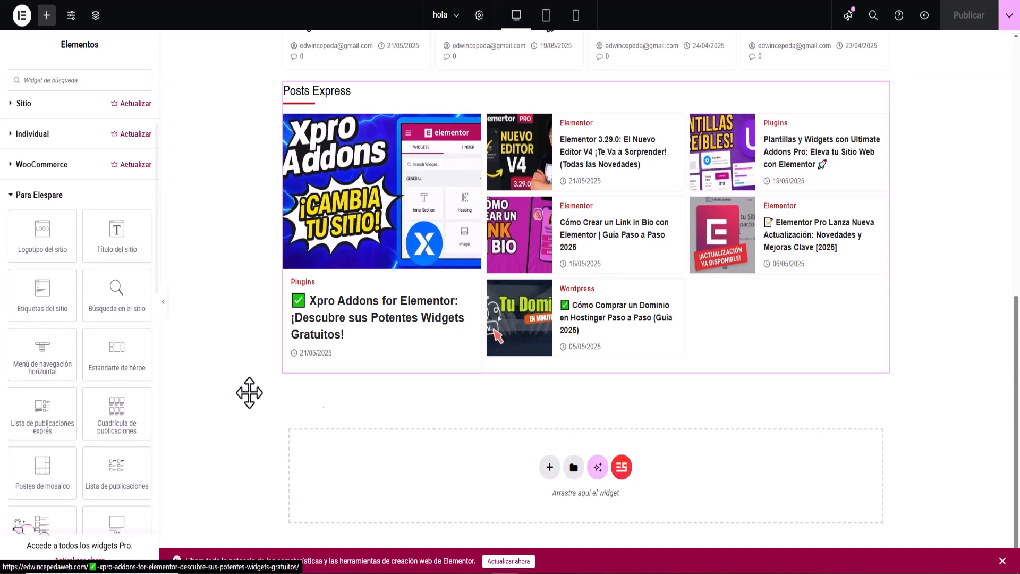
- Open the Elespare template library from the empty area below Posts Express and browse the home page templates
left_click(622, 467)
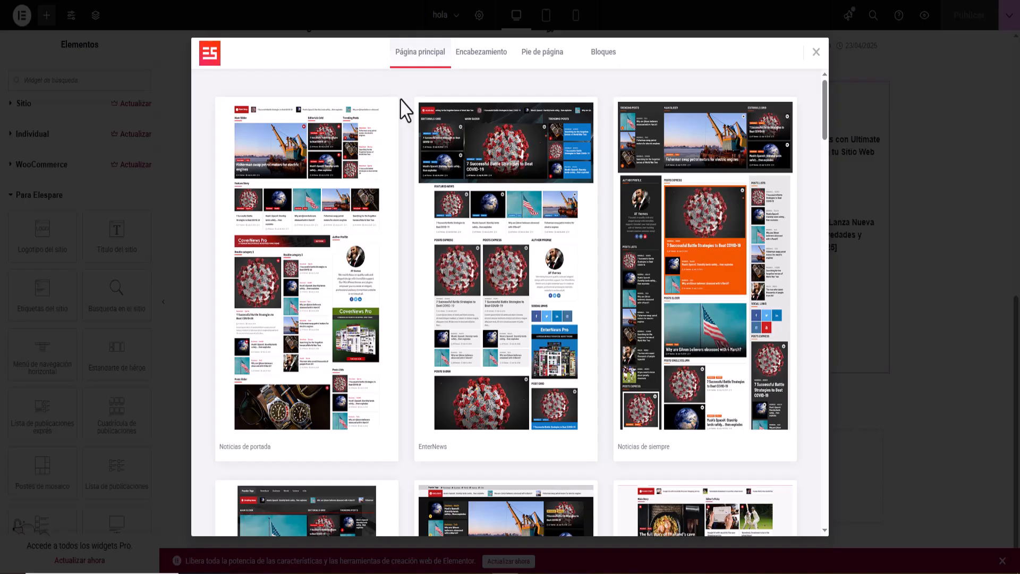
scroll(409, 166, "down", 12)
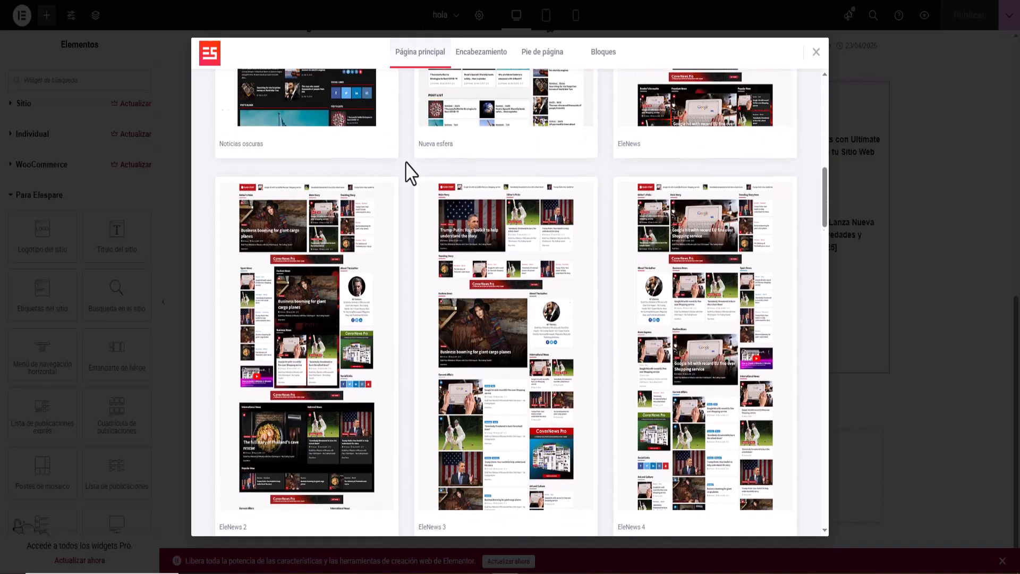
scroll(410, 173, "down", 20)
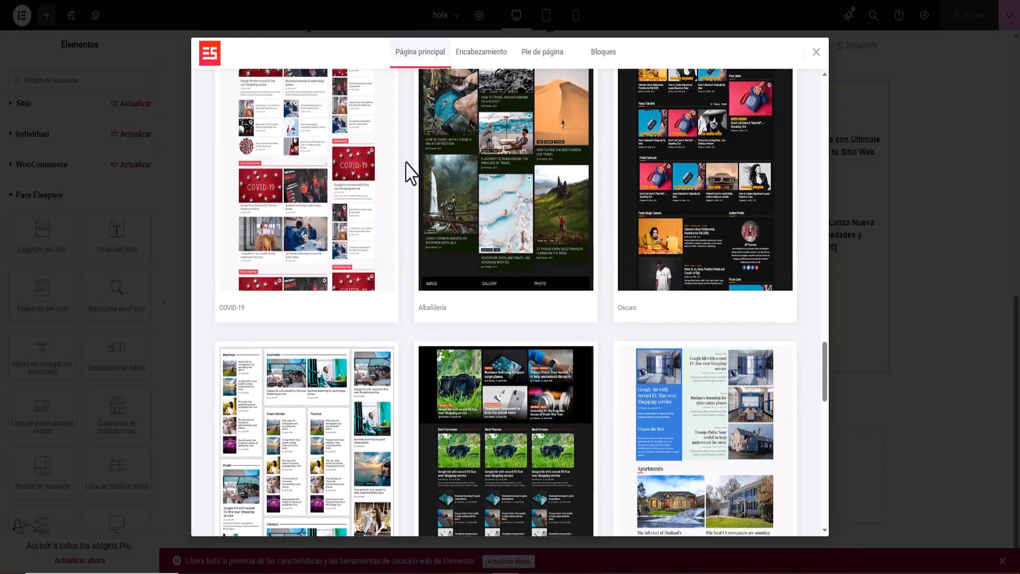
scroll(410, 173, "down", 17)
scroll(410, 173, "up", 12)
scroll(409, 173, "up", 20)
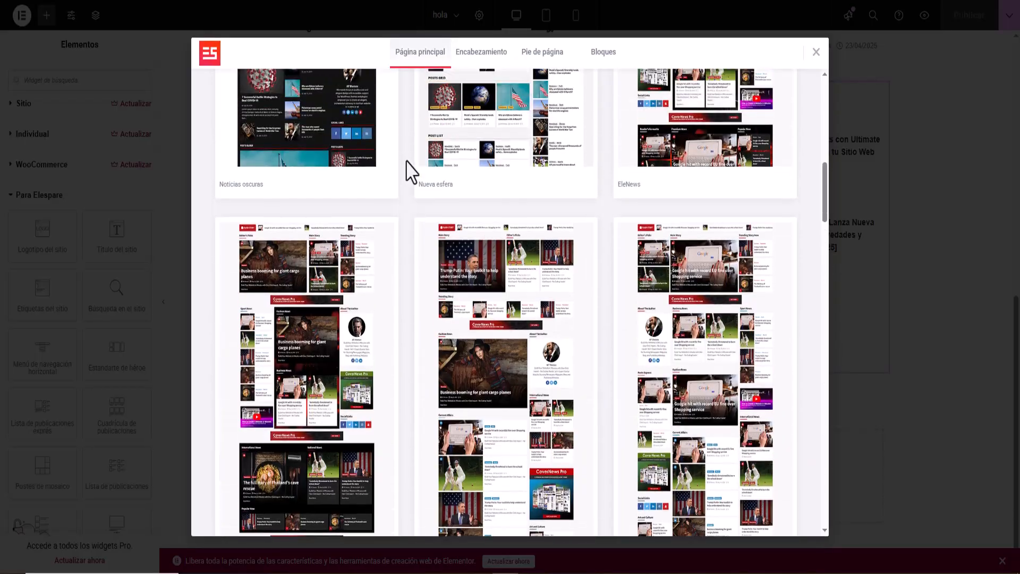
scroll(407, 170, "up", 10)
- Browse the header, footer and block templates in the Elespare library
left_click(480, 53)
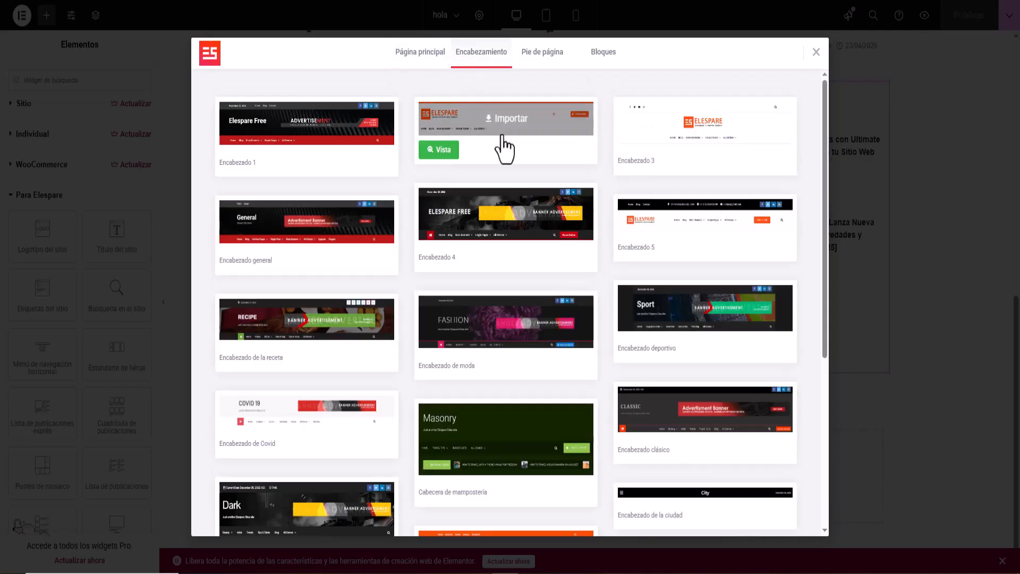
left_click(534, 53)
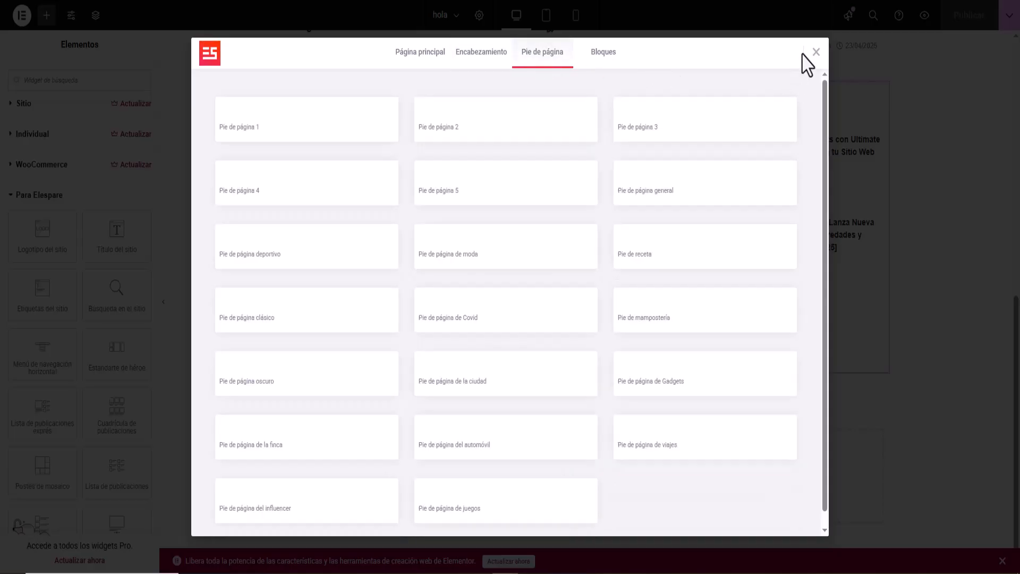
left_click(610, 61)
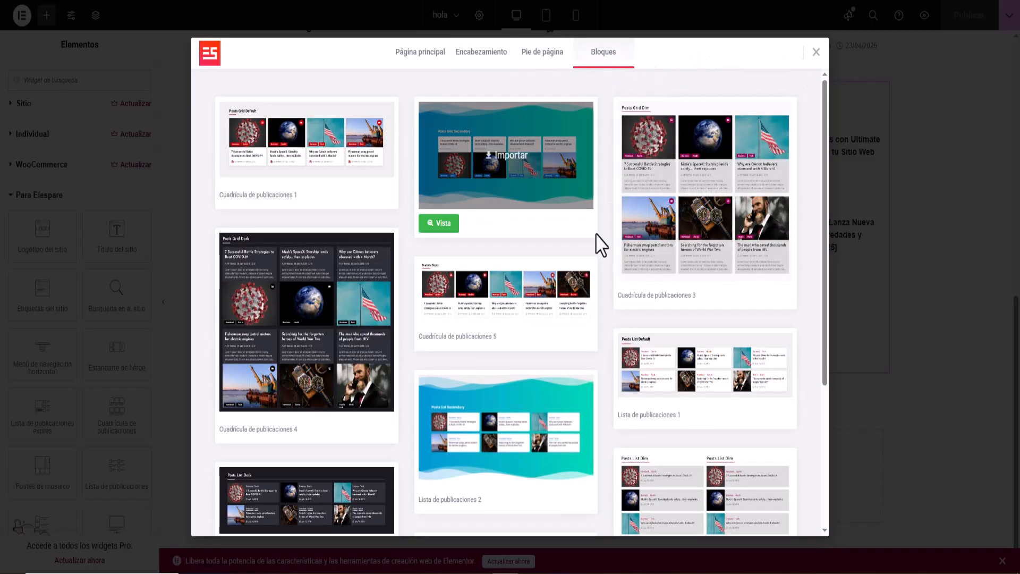
scroll(600, 244, "down", 4)
scroll(600, 244, "up", 4)
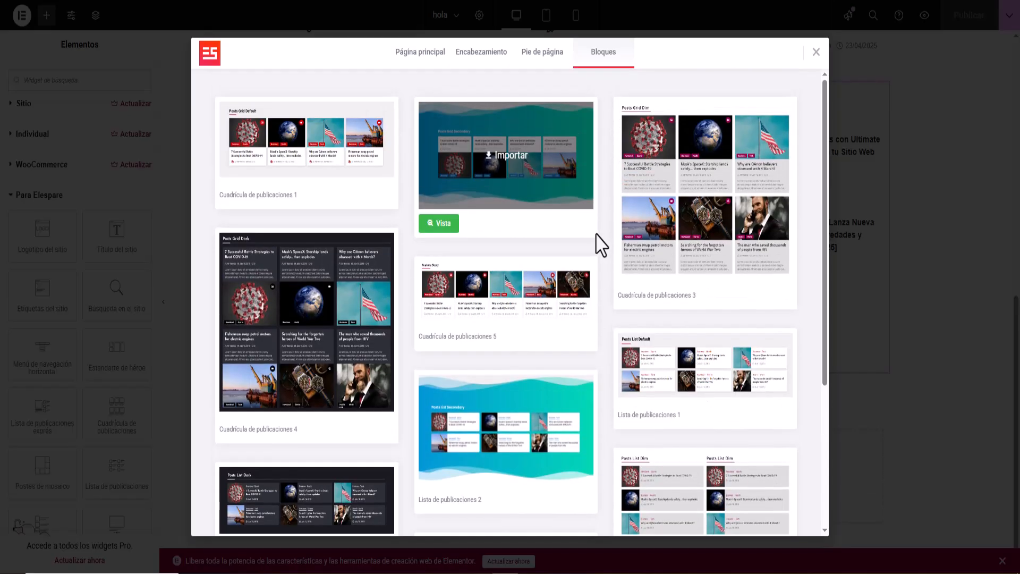
- Import the "Noticias de portada" home page template and check the sections it adds to the page
left_click(420, 54)
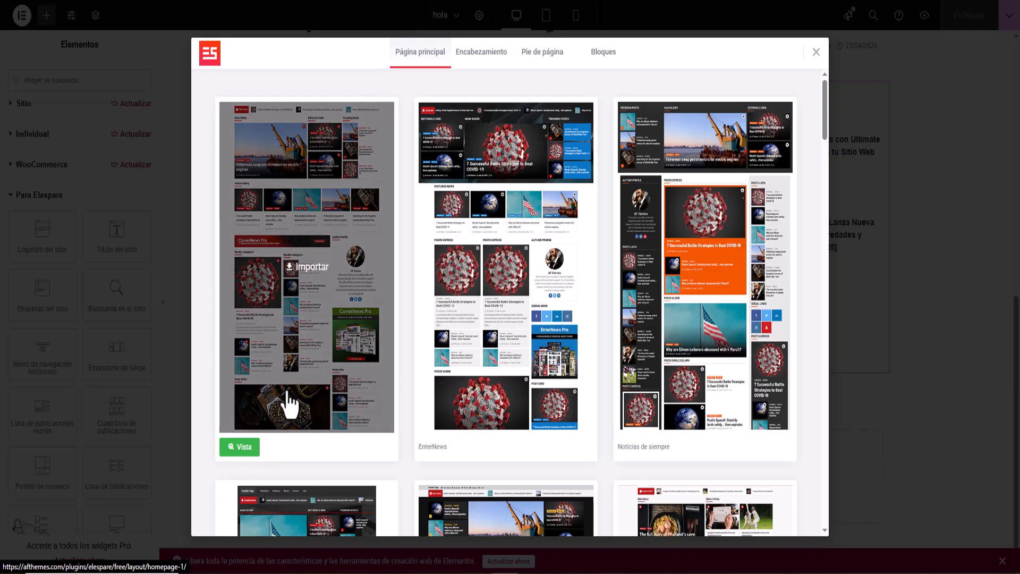
left_click(308, 268)
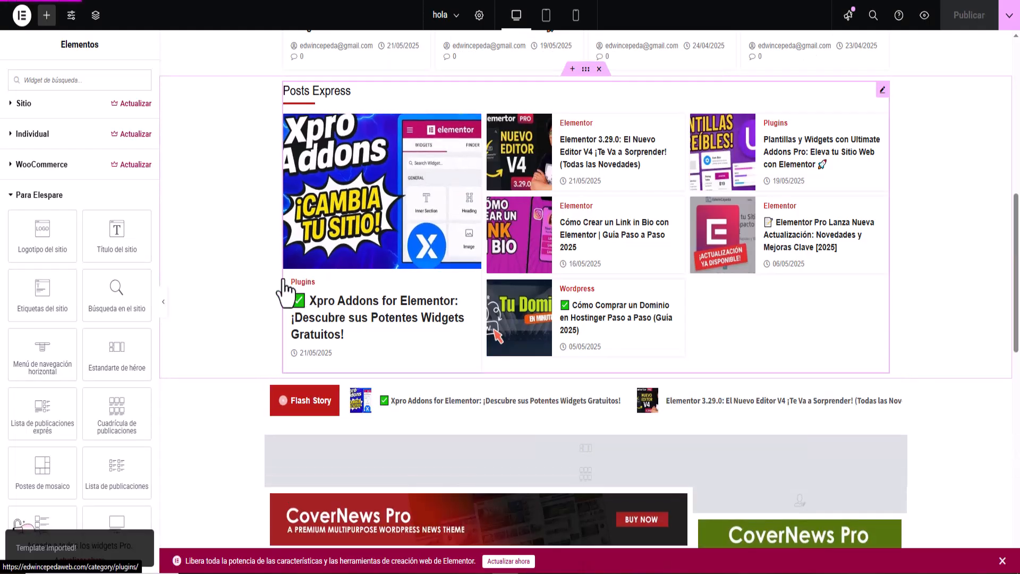
scroll(213, 404, "down", 10)
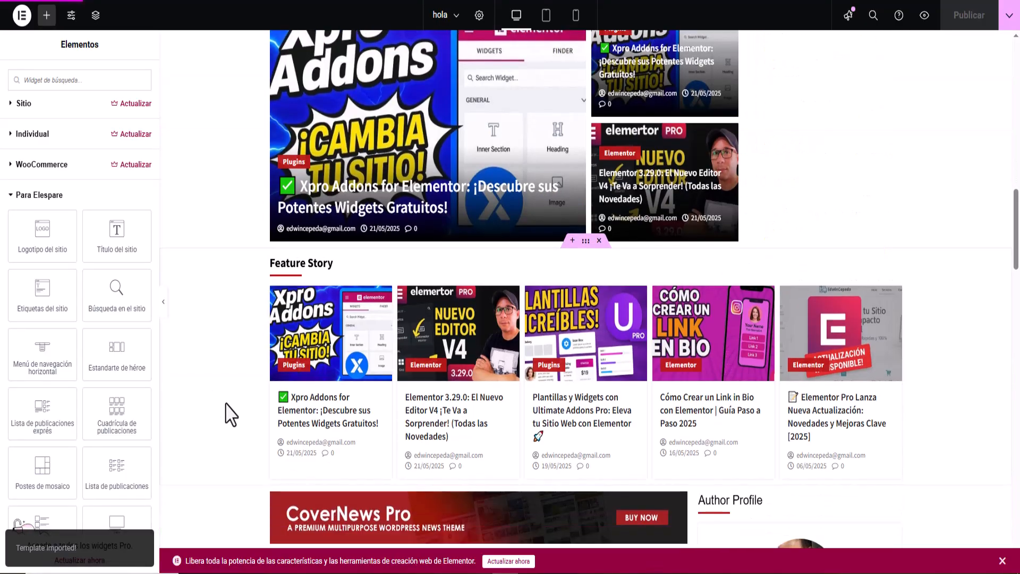
scroll(231, 415, "down", 12)
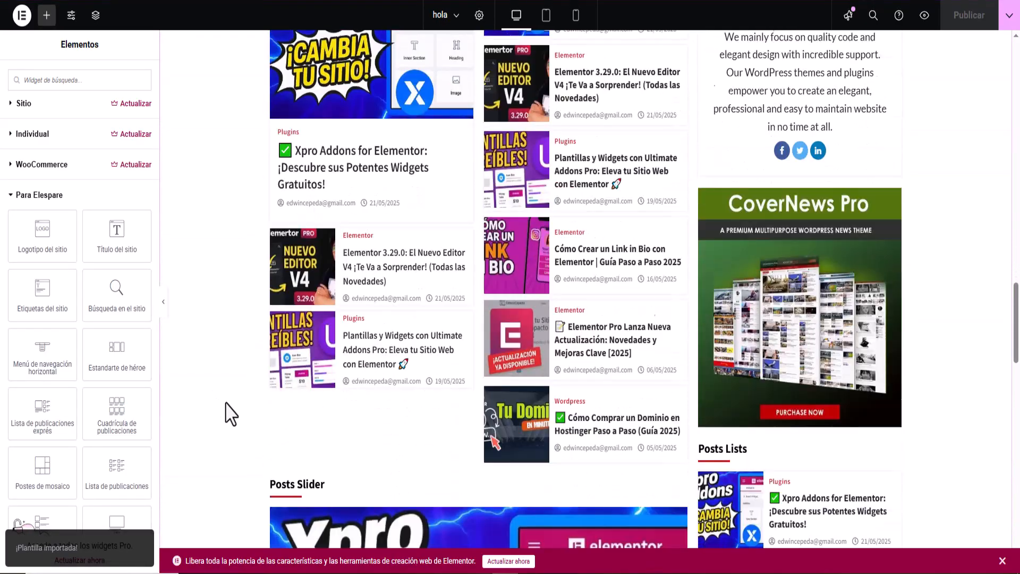
scroll(231, 414, "down", 12)
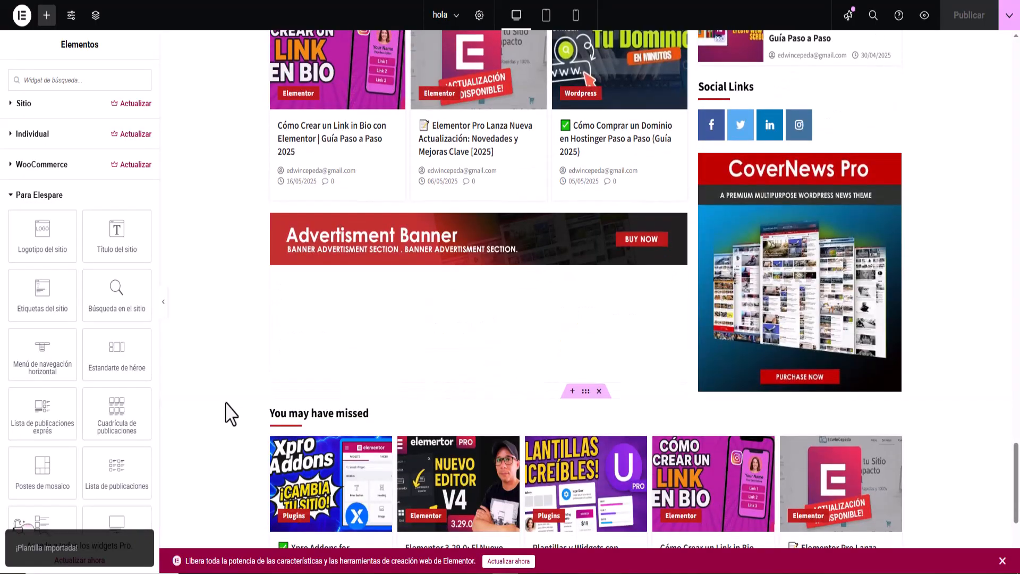
scroll(232, 414, "down", 1)
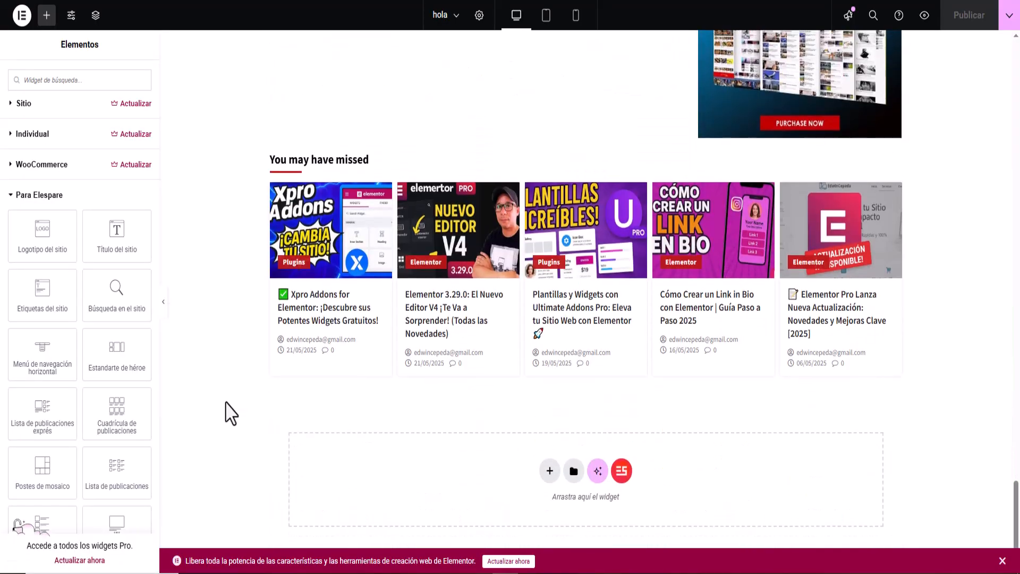
- Add an insertion area below the Feature Story section and import the "Encabezado 1" header template from the Elespare library
scroll(227, 412, "up", 1)
scroll(217, 386, "up", 10)
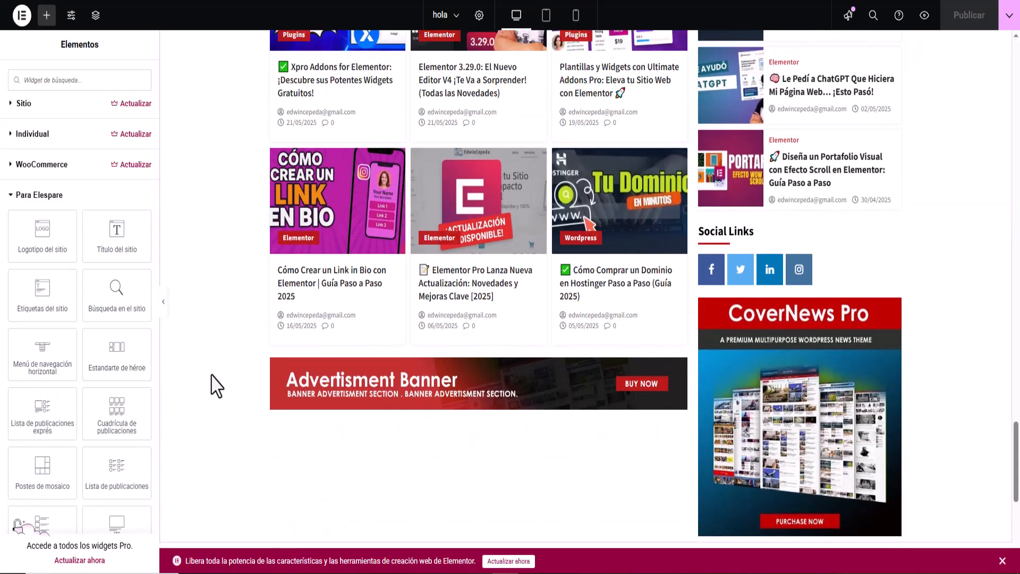
scroll(217, 386, "up", 12)
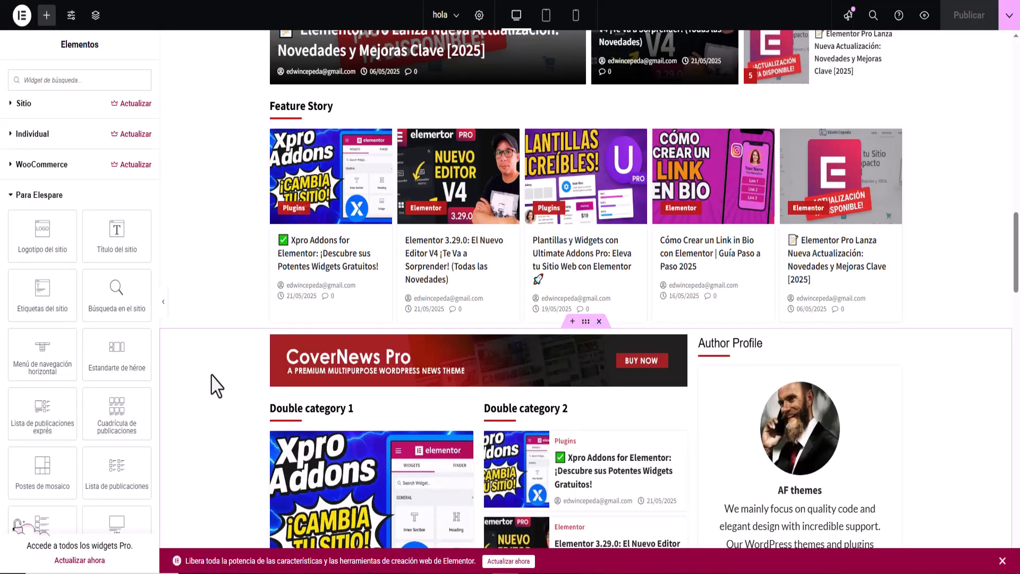
left_click(573, 323)
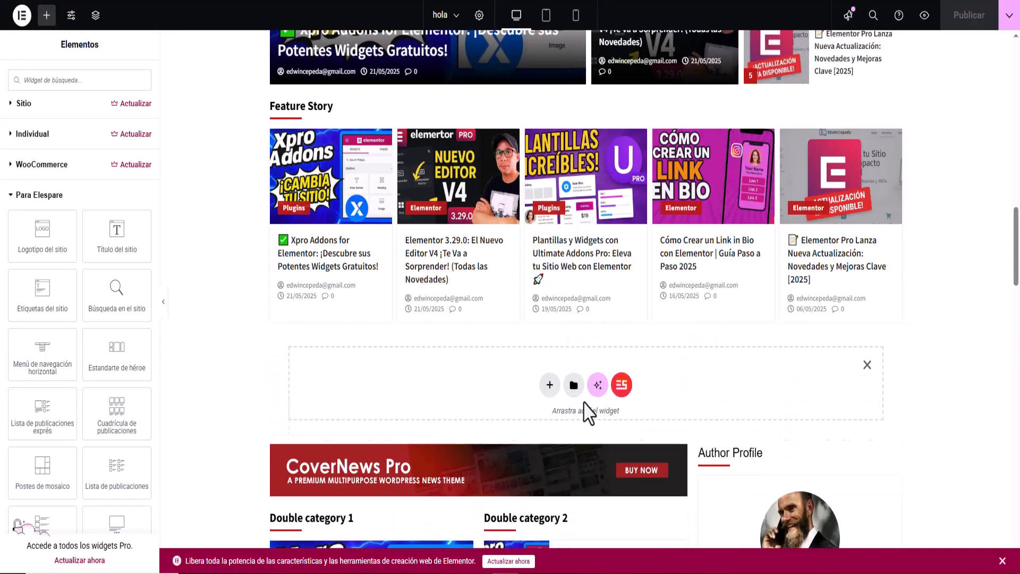
left_click(621, 386)
left_click(494, 56)
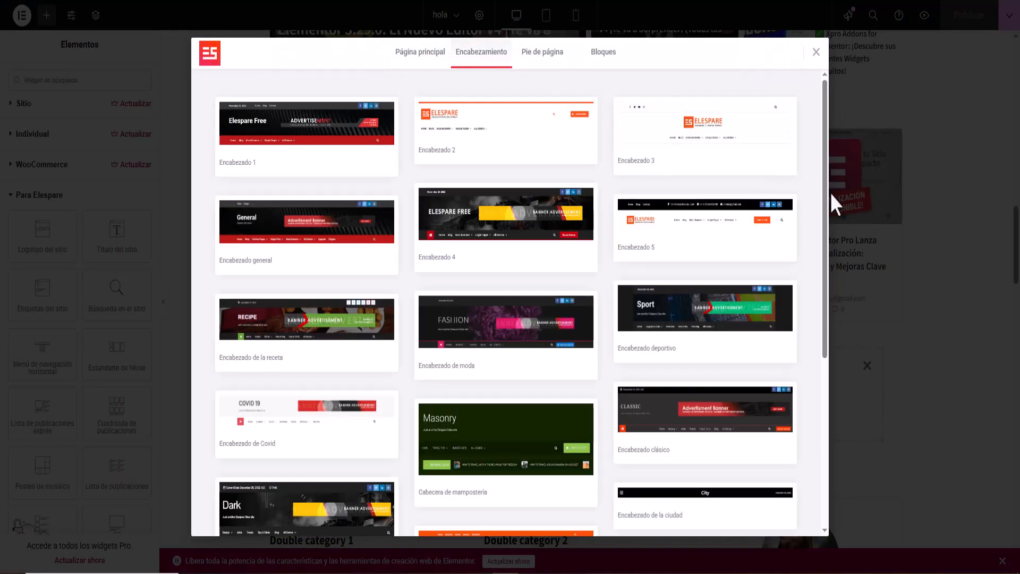
mouse_move(268, 164)
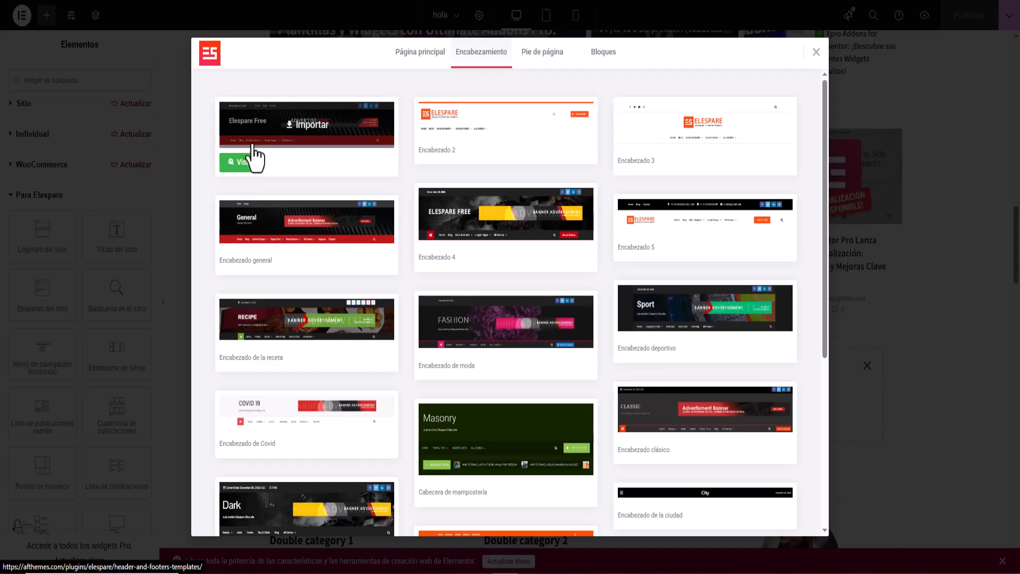
left_click(287, 136)
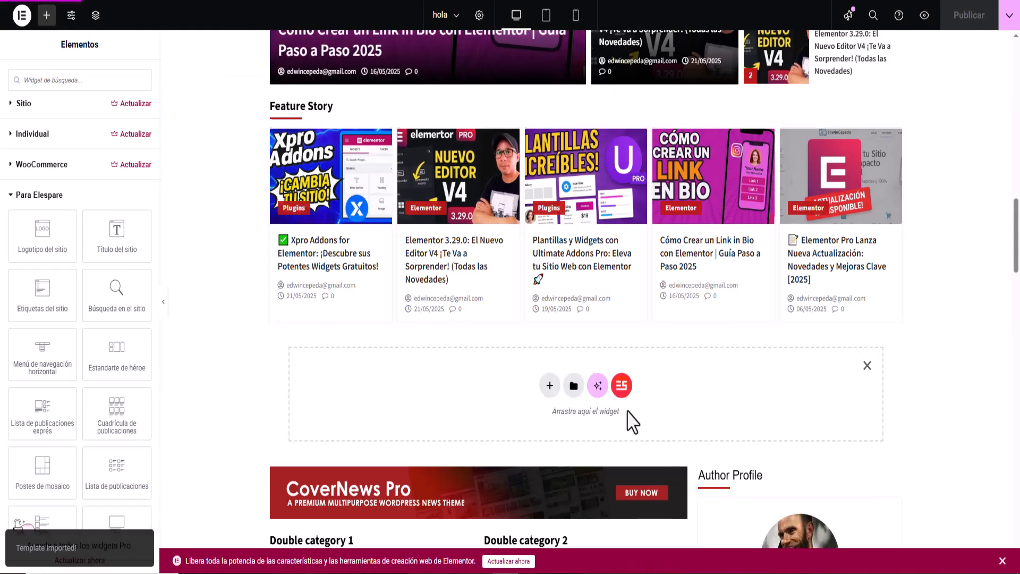
- Open the page structure and move the imported header's red menu section from the page's end to just below Posts Express
scroll(630, 422, "down", 3)
scroll(632, 422, "down", 20)
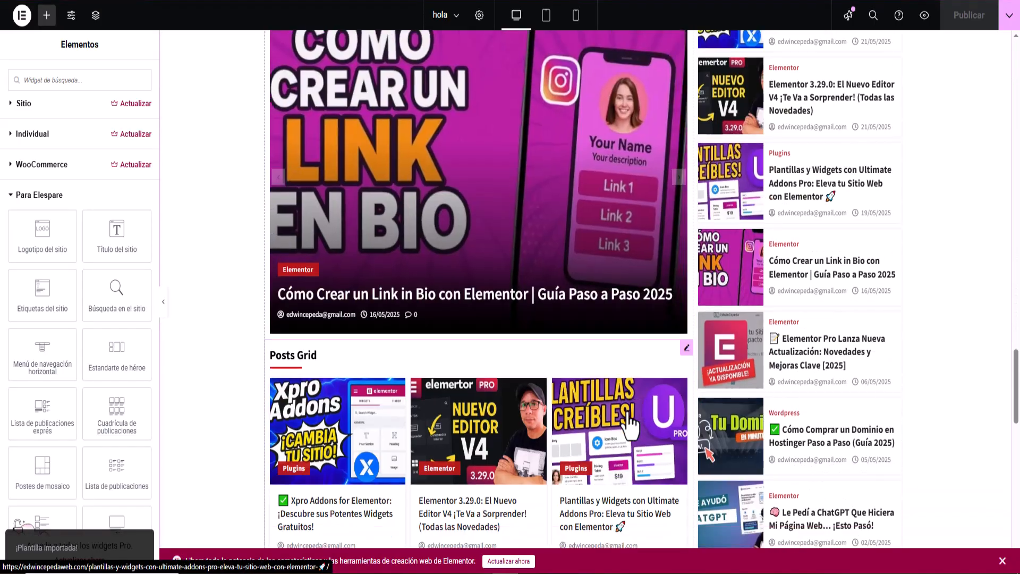
scroll(632, 422, "down", 15)
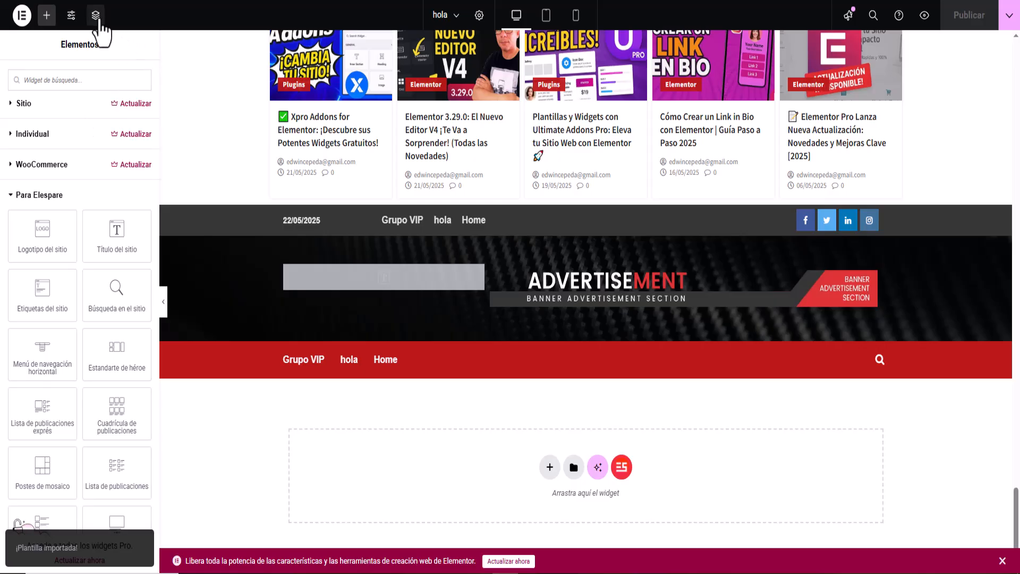
left_click(97, 21)
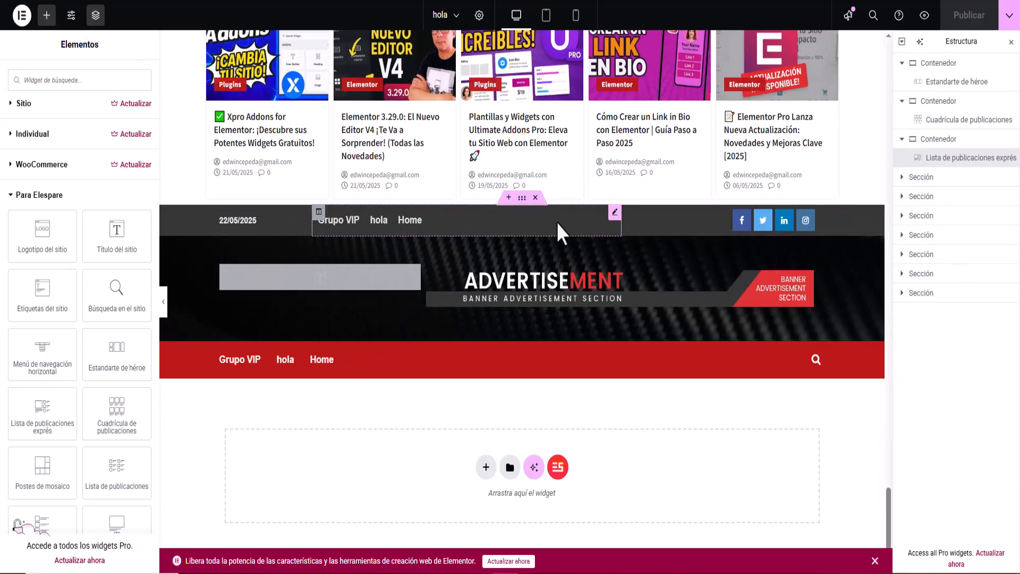
scroll(530, 347, "up", 3)
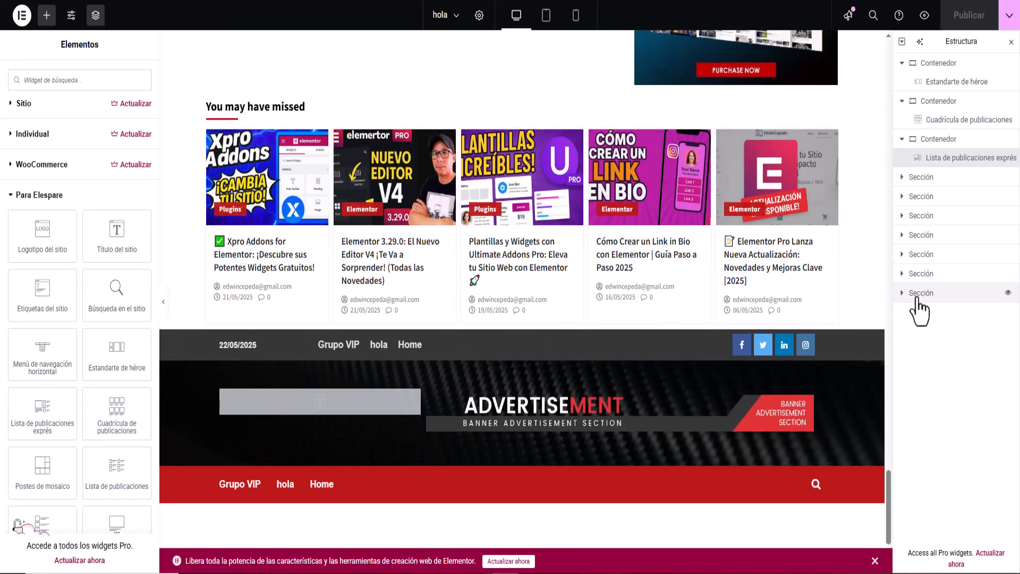
left_click(921, 294)
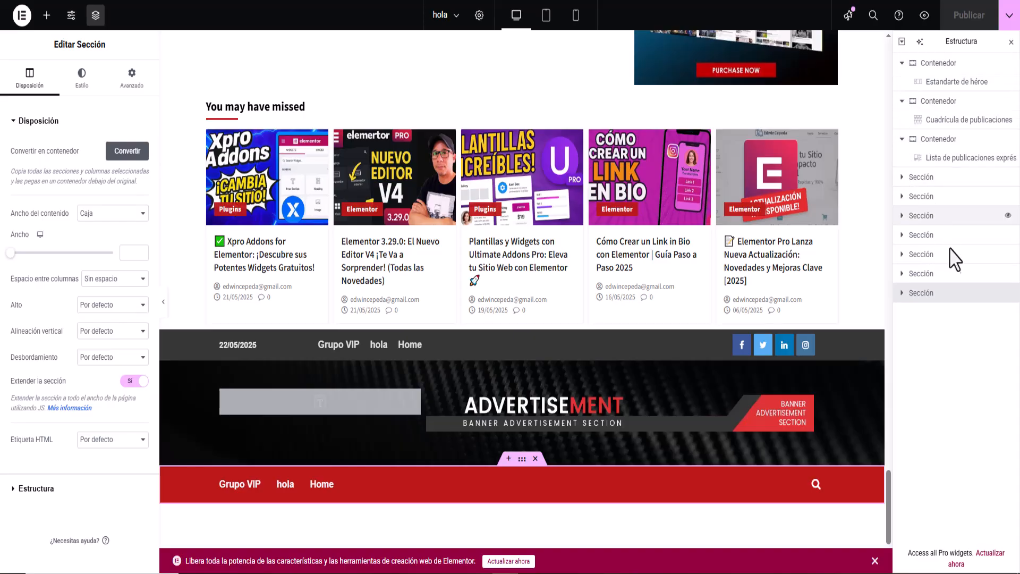
left_click_drag(922, 305, 929, 176)
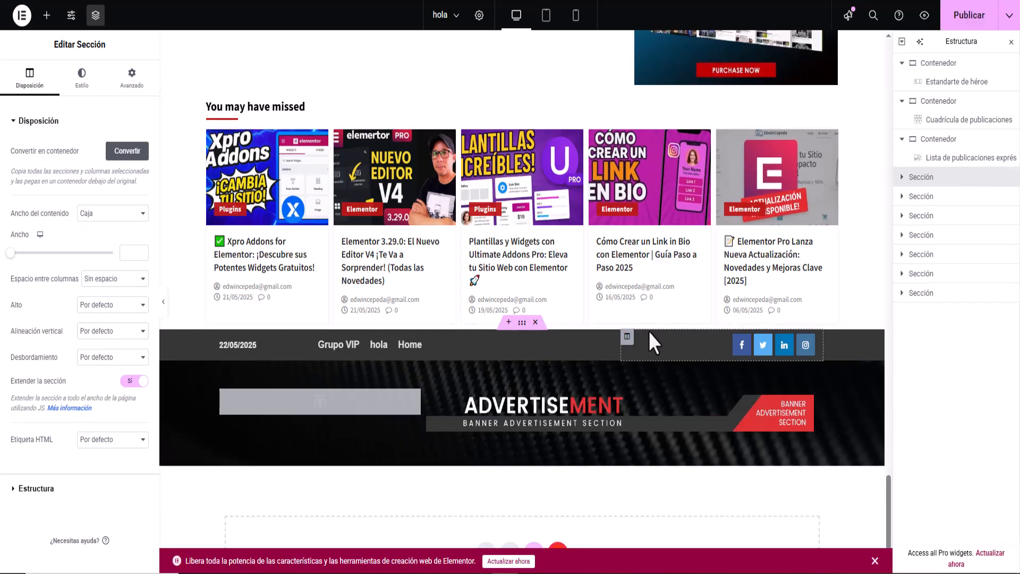
- Check the header sections' position below Posts Express and the imported template's layout down to "You may have missed"
scroll(649, 331, "up", 5)
scroll(639, 315, "up", 10)
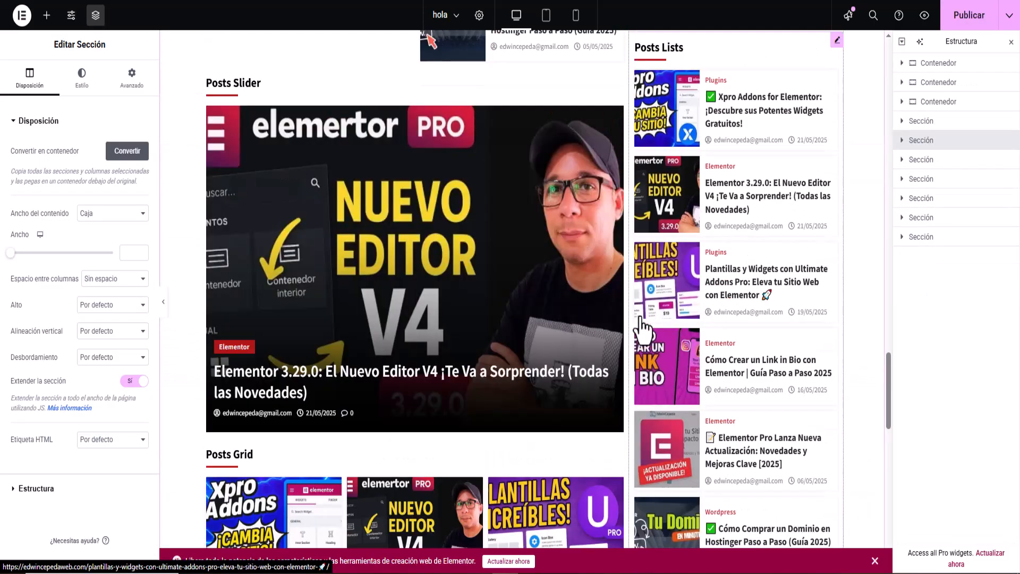
scroll(645, 326, "up", 10)
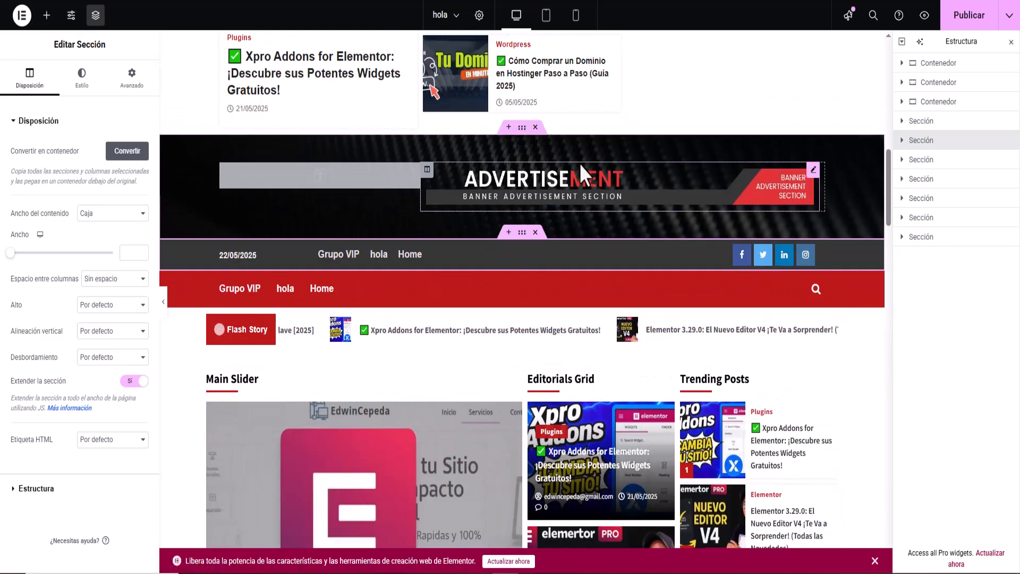
scroll(540, 184, "up", 3)
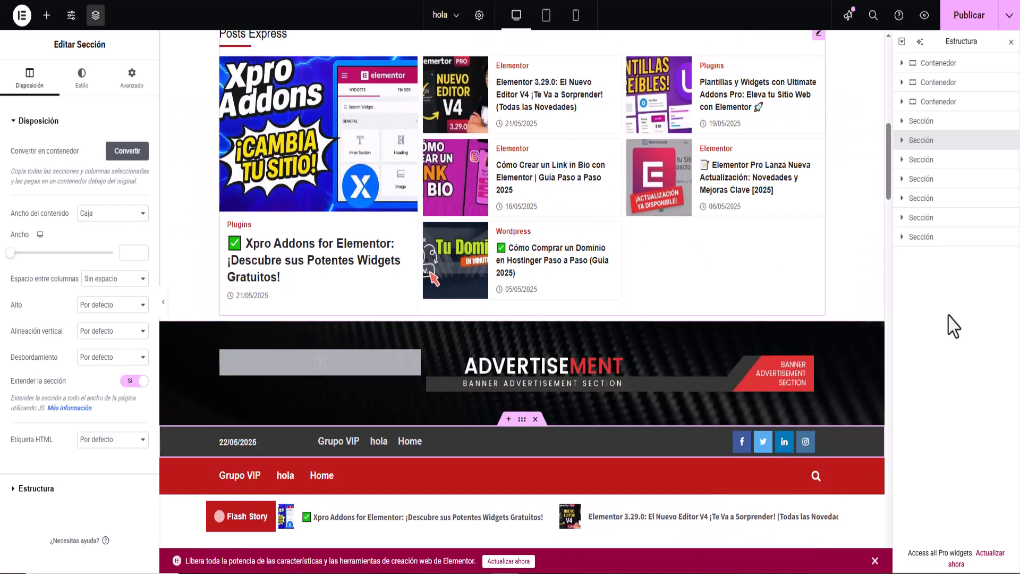
scroll(673, 341, "down", 12)
scroll(668, 333, "down", 20)
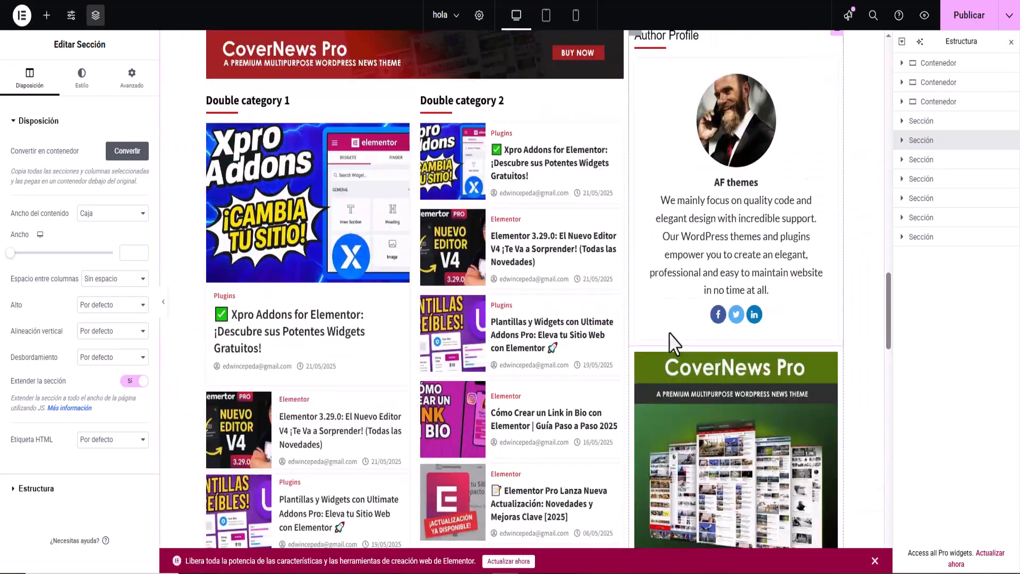
scroll(629, 330, "down", 8)
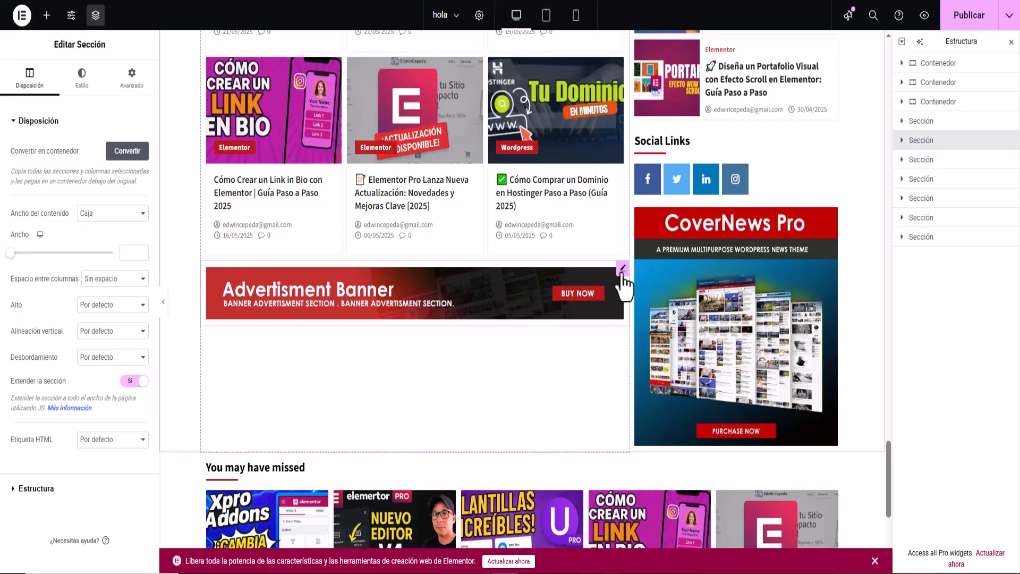
- Select the Social Links widget beside the posts grid and set its layout style to "Estilo social 2"
left_click(555, 297)
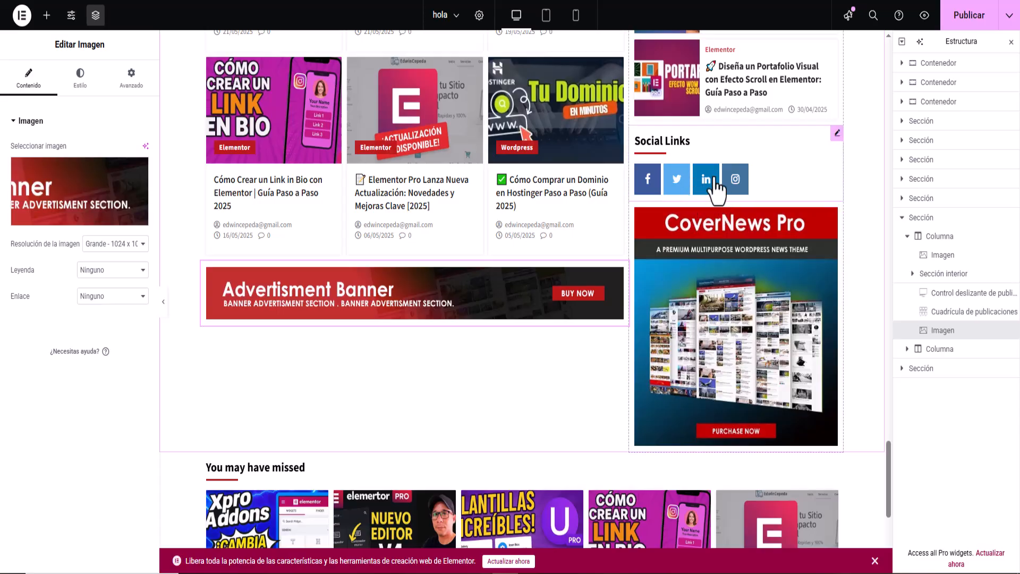
left_click(833, 136)
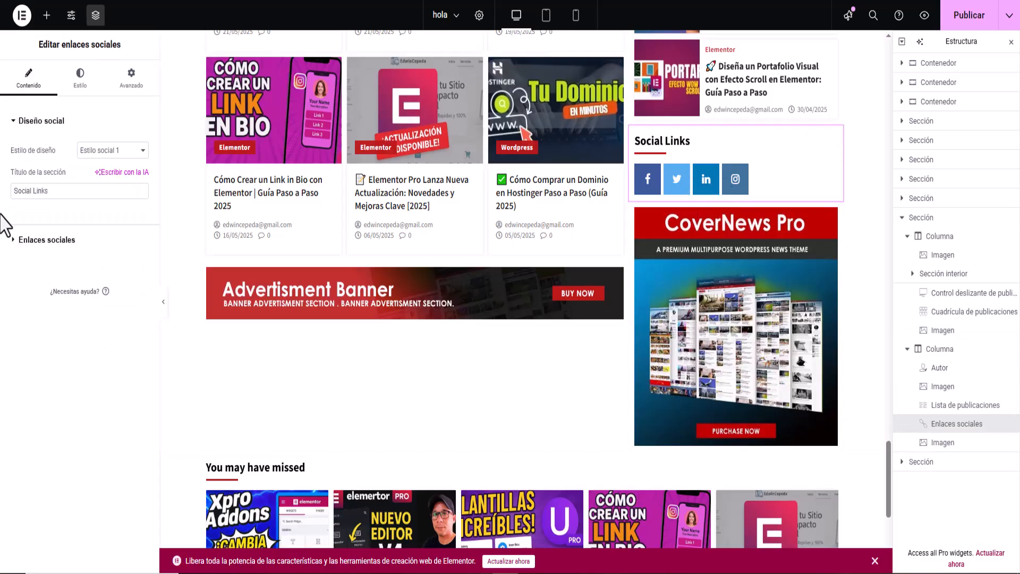
left_click(88, 149)
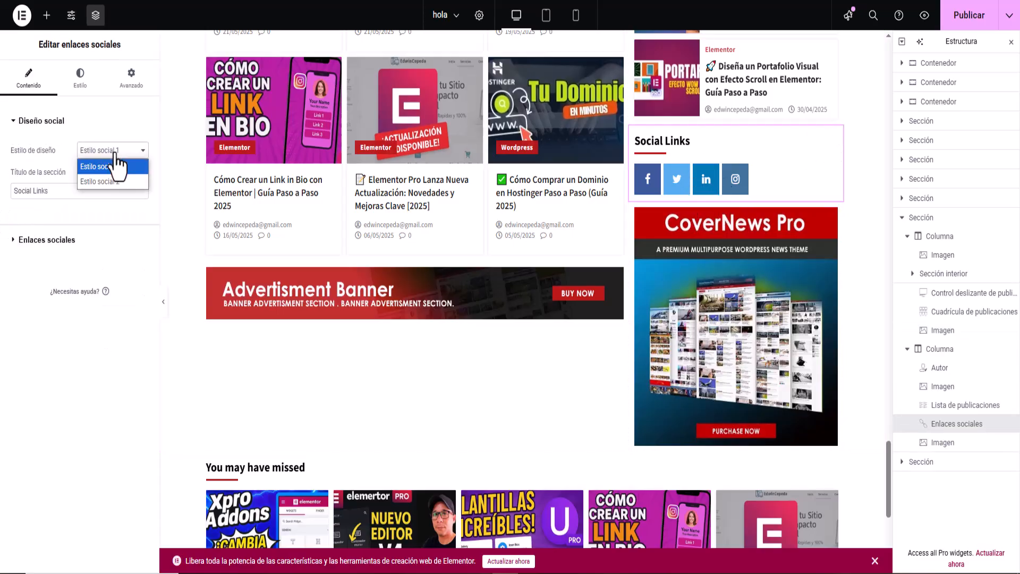
left_click(114, 178)
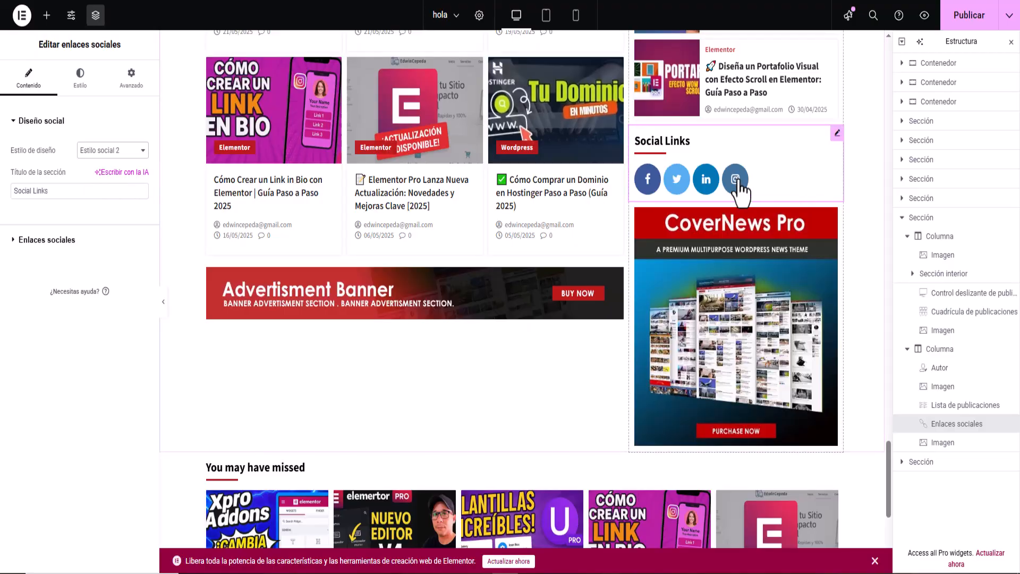
- Remove the LinkedIn entry from the Social Links widget and add a new entry with YouTube as its profile name
left_click(35, 241)
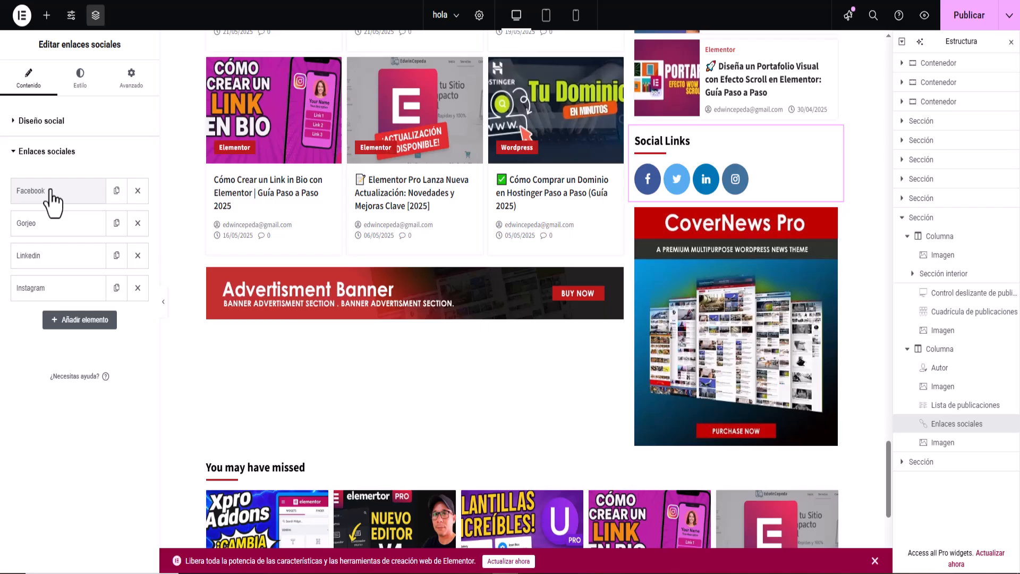
left_click(137, 256)
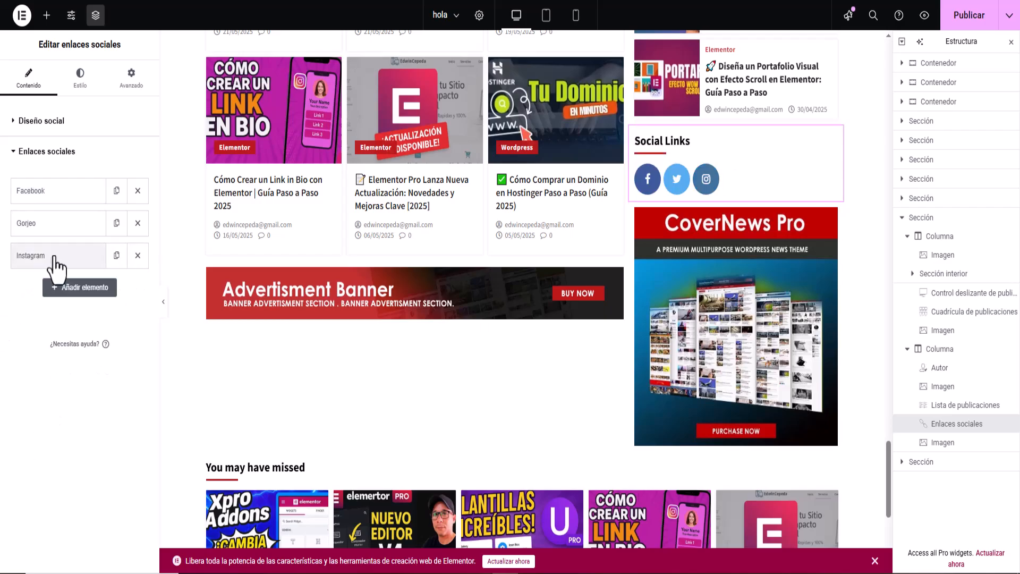
left_click(101, 289)
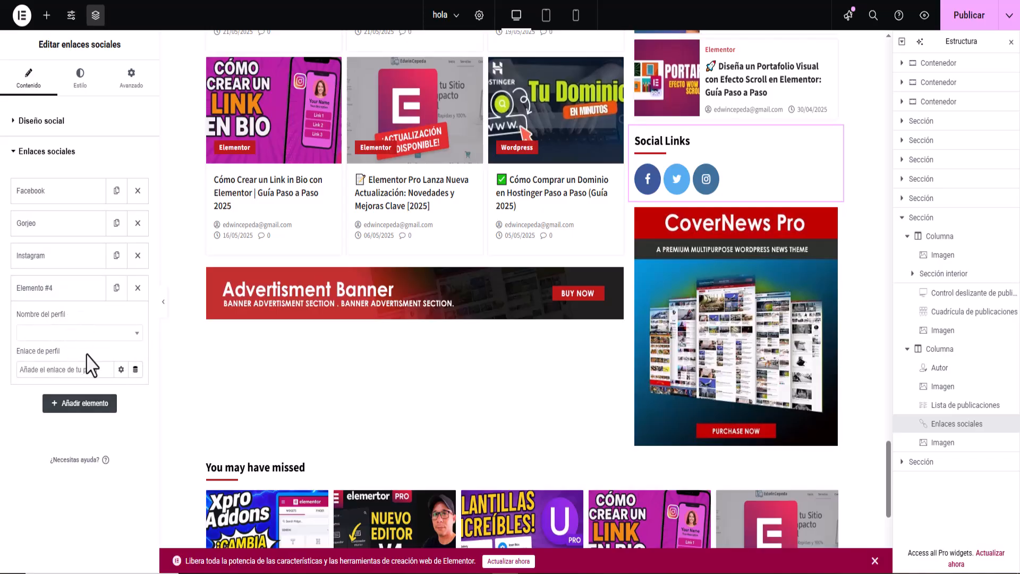
left_click(123, 334)
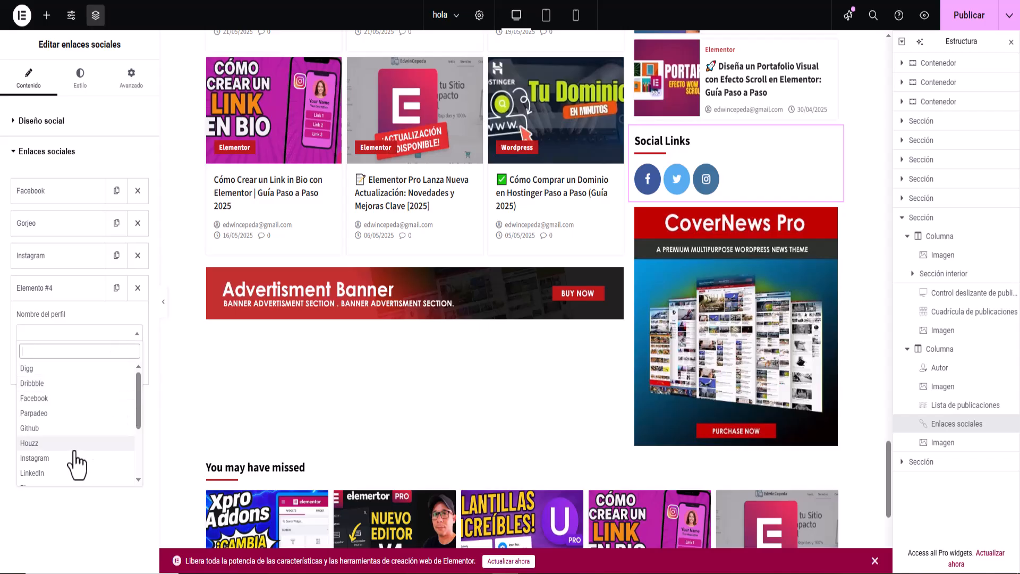
left_click_drag(136, 400, 130, 451)
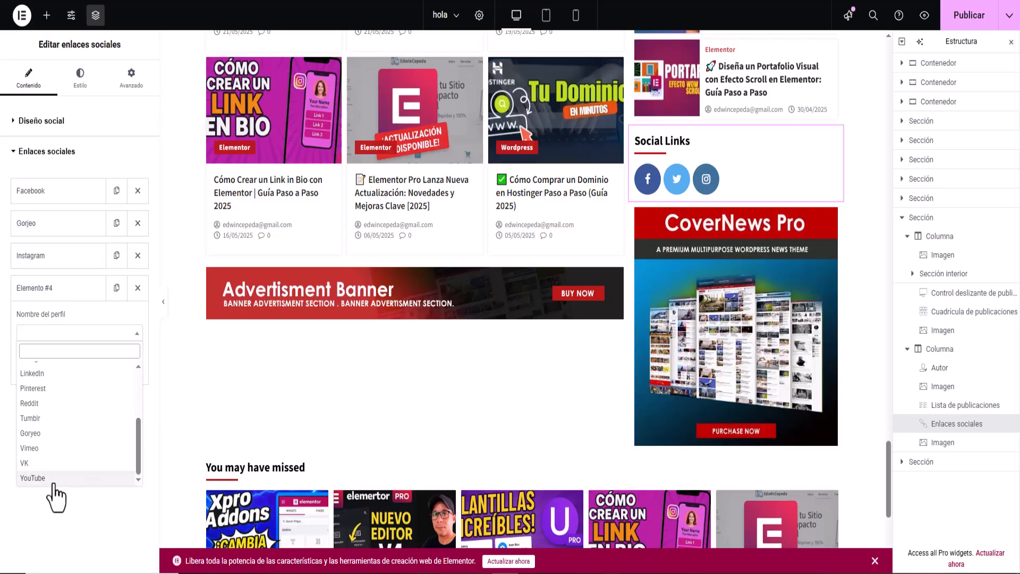
left_click(33, 478)
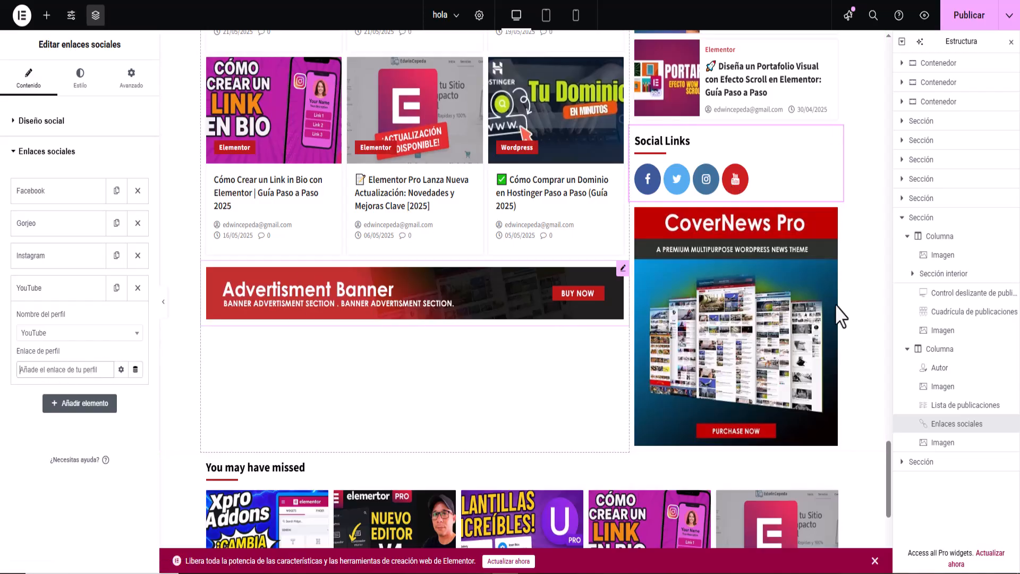
- Select the section containing the posts grid and social links, and publish the page
scroll(866, 276, "up", 5)
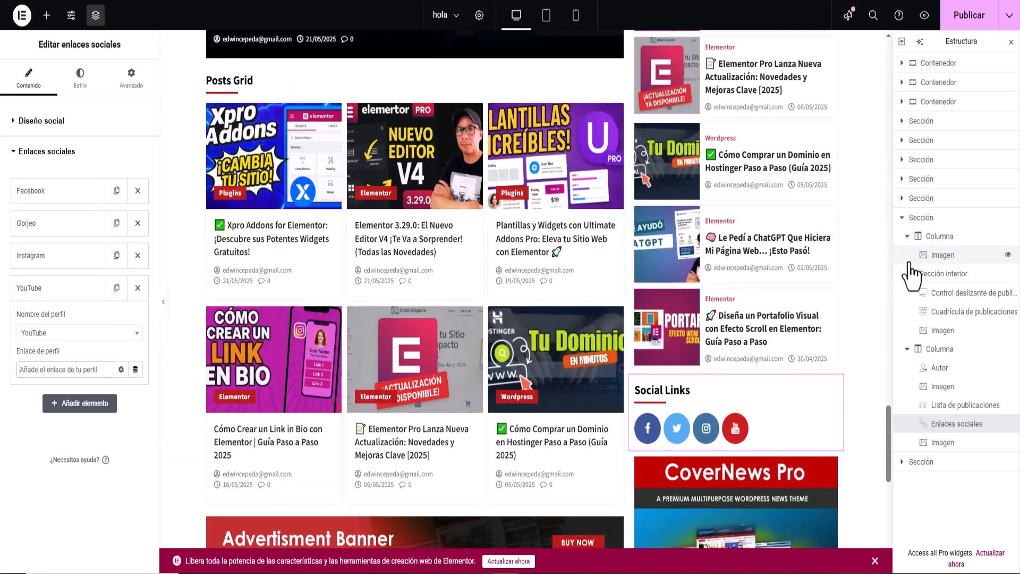
left_click(914, 217)
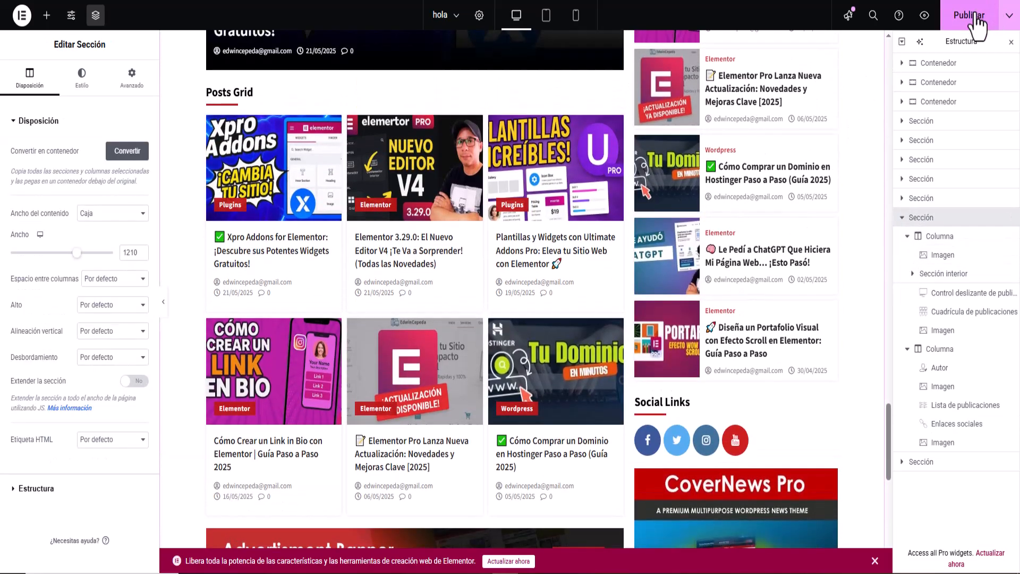
left_click(977, 17)
- Open the Elespare template library from the empty area below "You may have missed" and look through the home page templates to the end
scroll(555, 326, "down", 1)
scroll(557, 336, "down", 15)
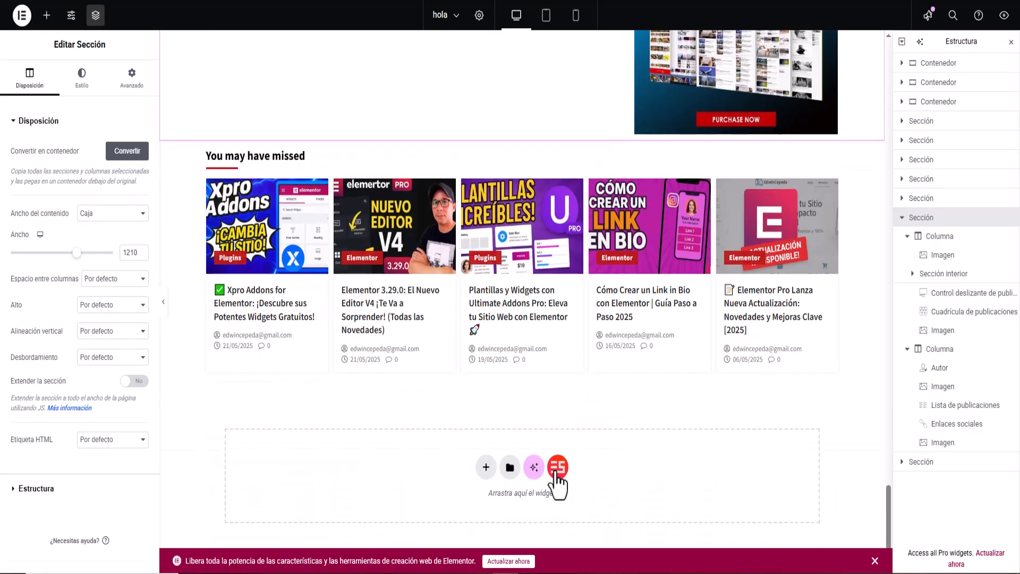
left_click(557, 469)
left_click(421, 51)
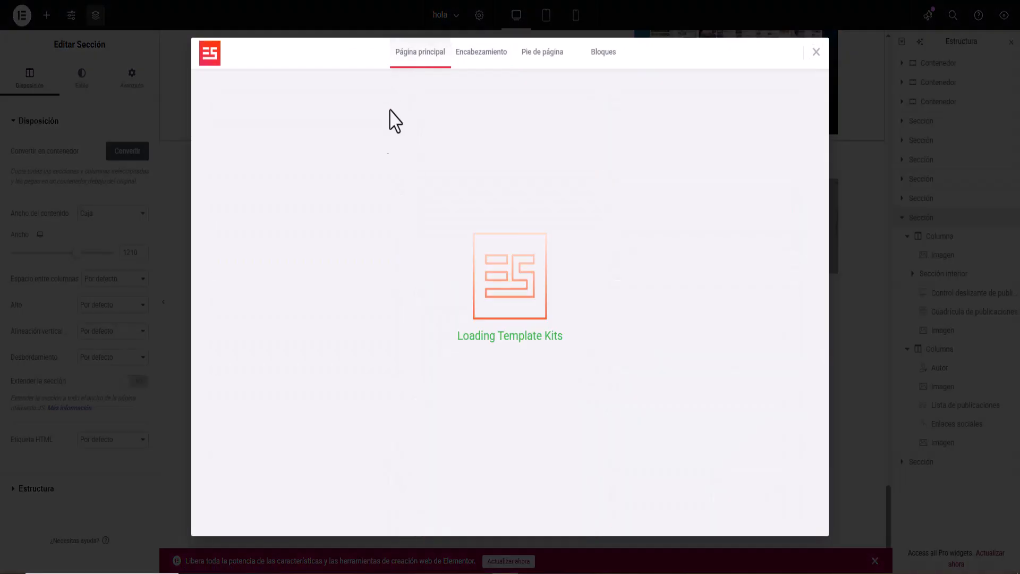
scroll(418, 326, "down", 7)
scroll(419, 328, "down", 20)
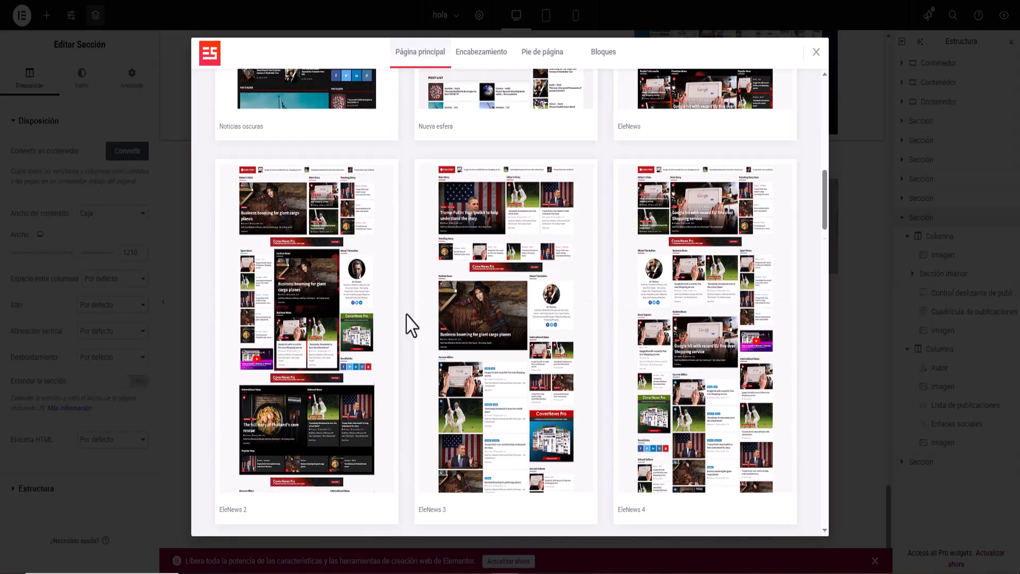
scroll(412, 326, "down", 13)
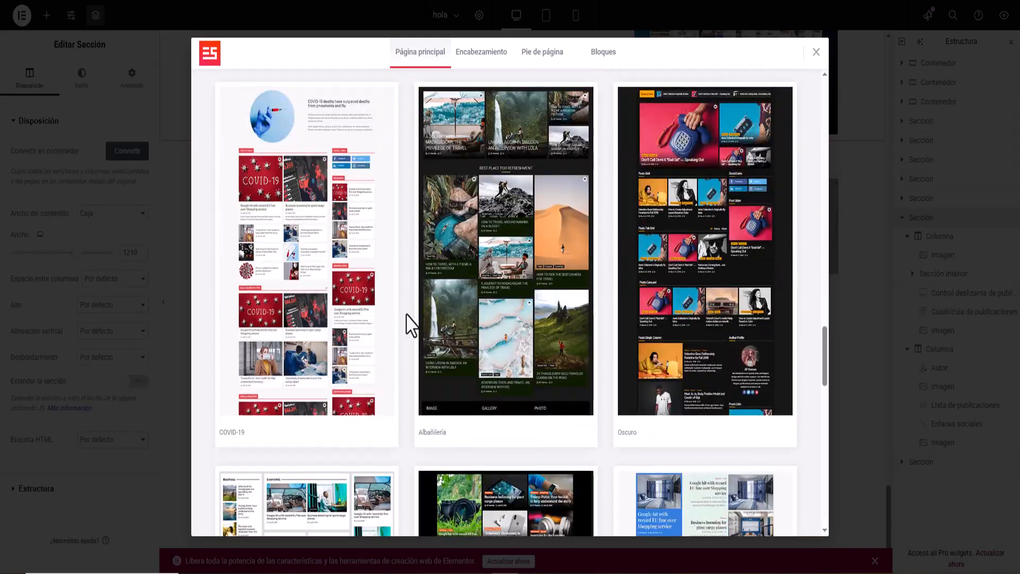
scroll(411, 325, "down", 5)
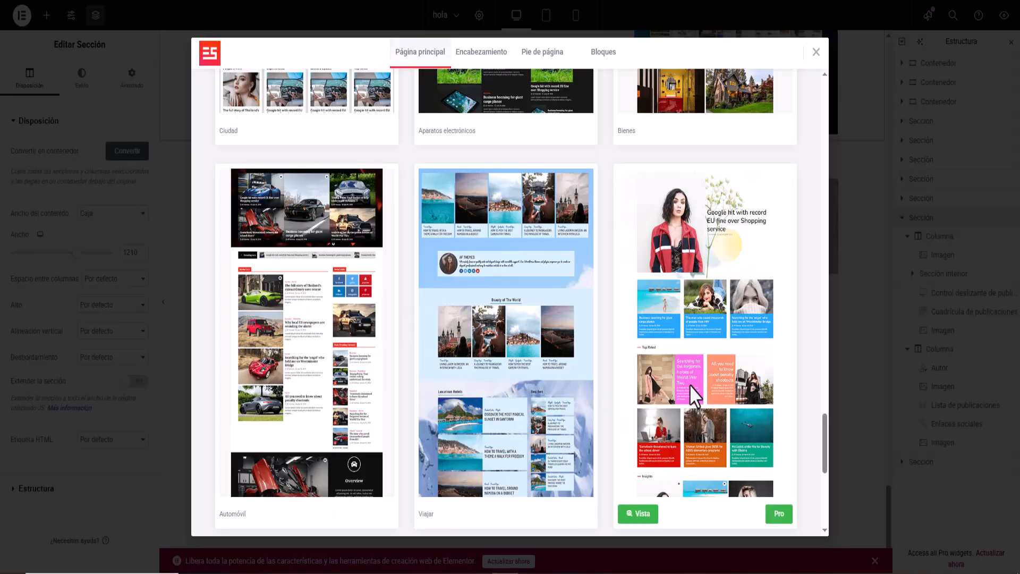
scroll(736, 340, "down", 2)
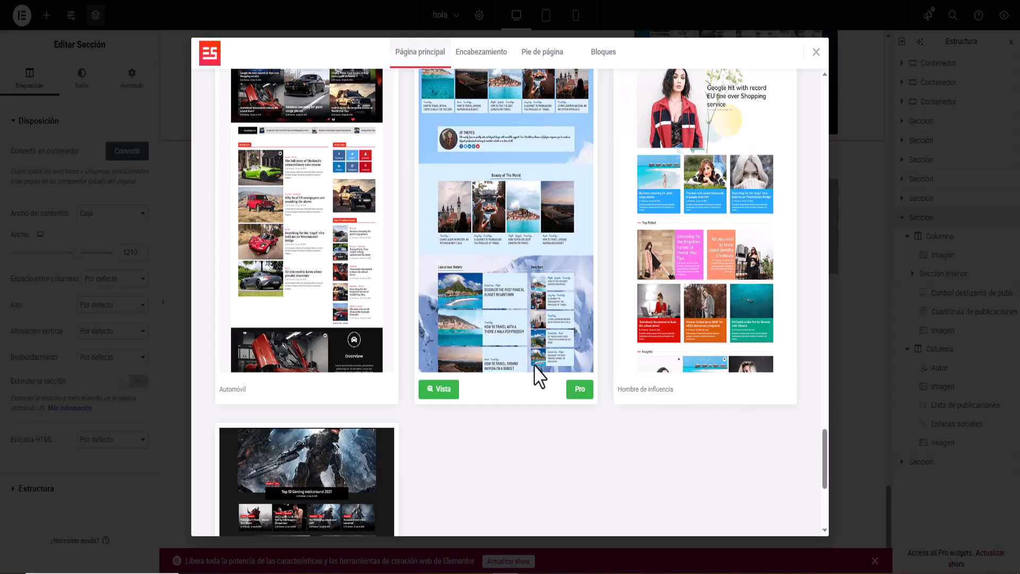
- Compare the importable and Pro home page templates, from Noticias de portada through the EleNews, General and Deporte designs
scroll(367, 263, "up", 4)
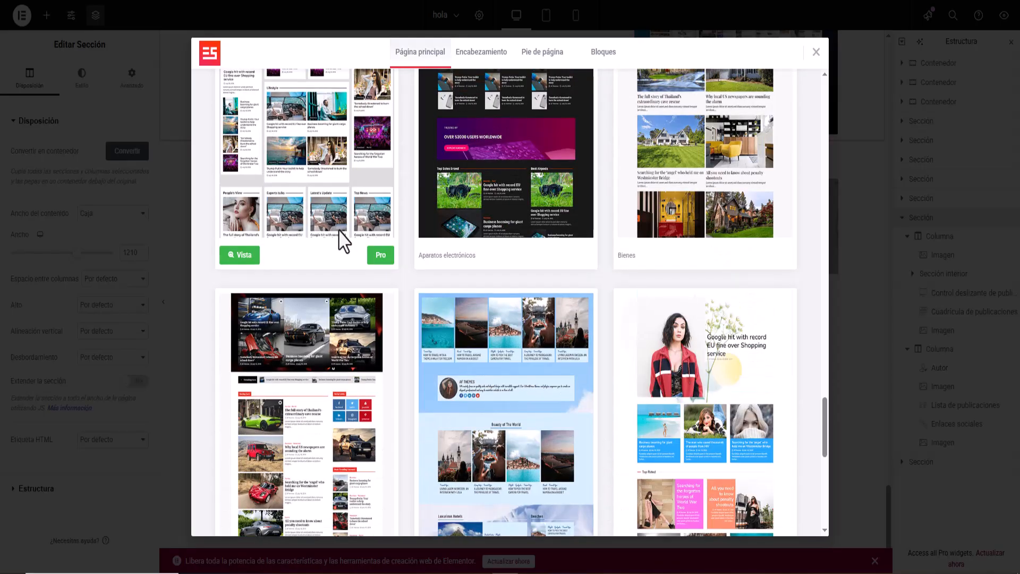
scroll(387, 221, "down", 10)
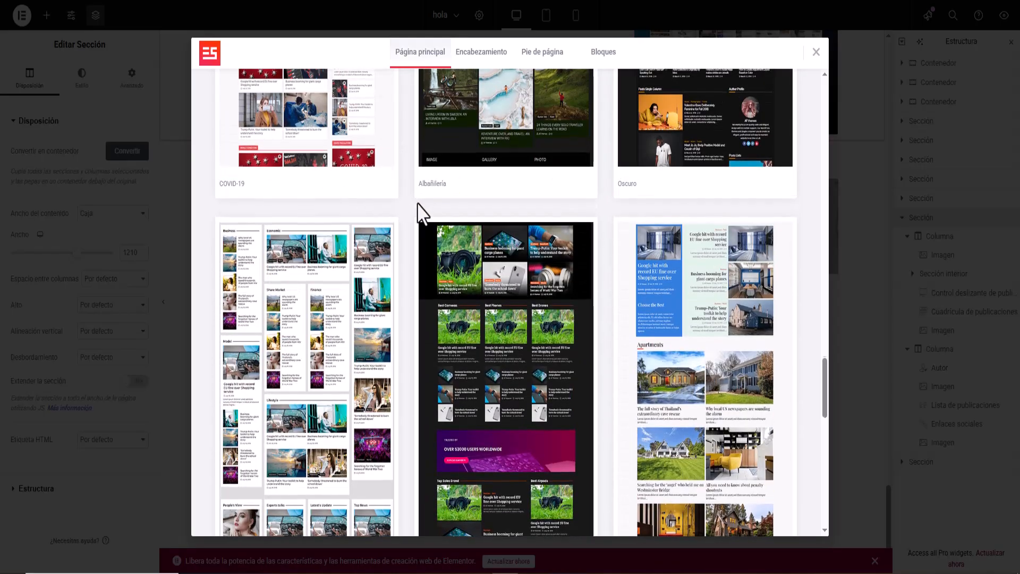
scroll(409, 207, "up", 4)
scroll(420, 200, "down", 10)
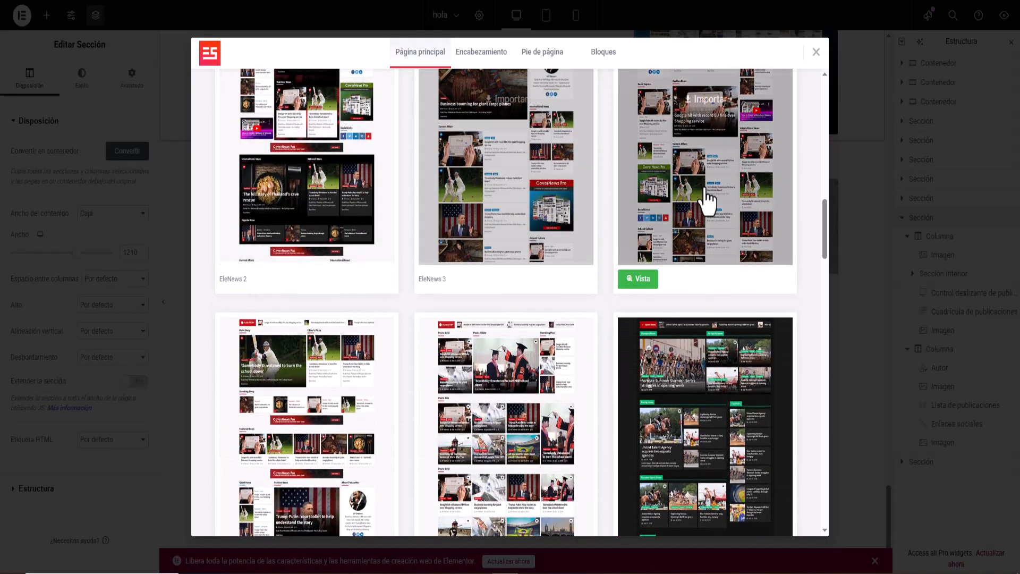
scroll(638, 215, "down", 1)
scroll(312, 393, "down", 3)
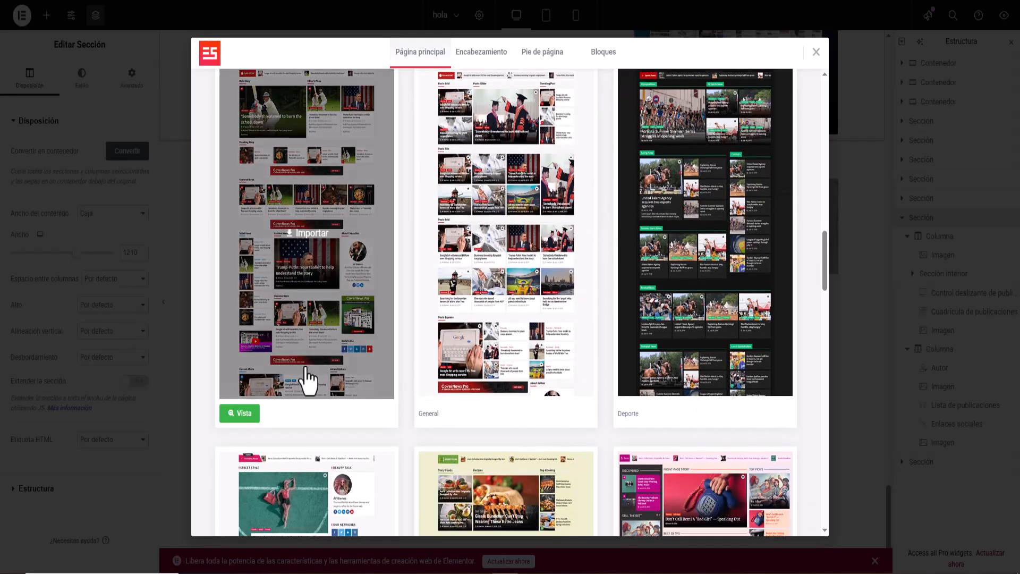
scroll(325, 378, "up", 3)
scroll(325, 367, "up", 2)
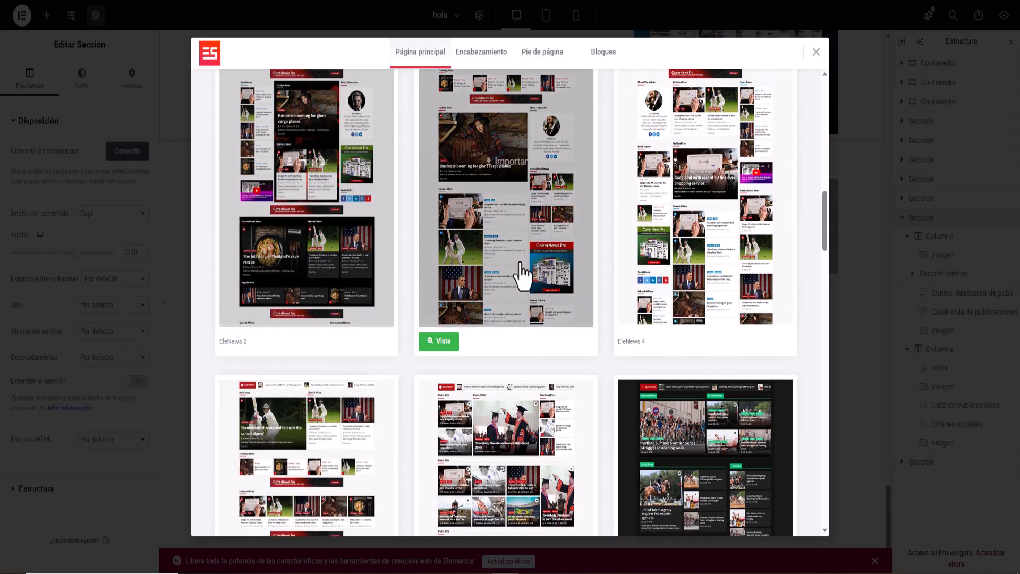
scroll(526, 273, "up", 6)
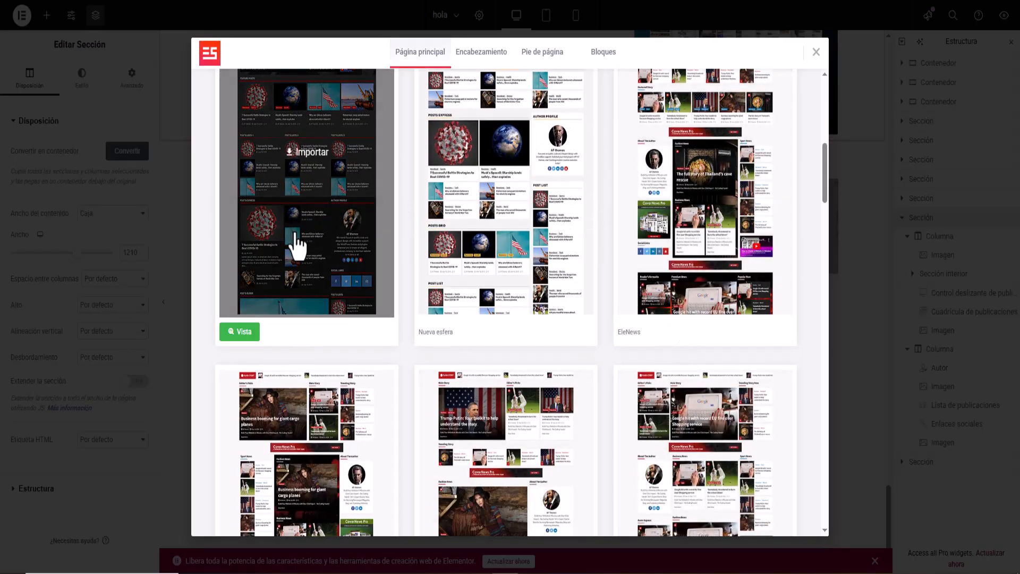
scroll(439, 278, "up", 4)
scroll(441, 280, "up", 4)
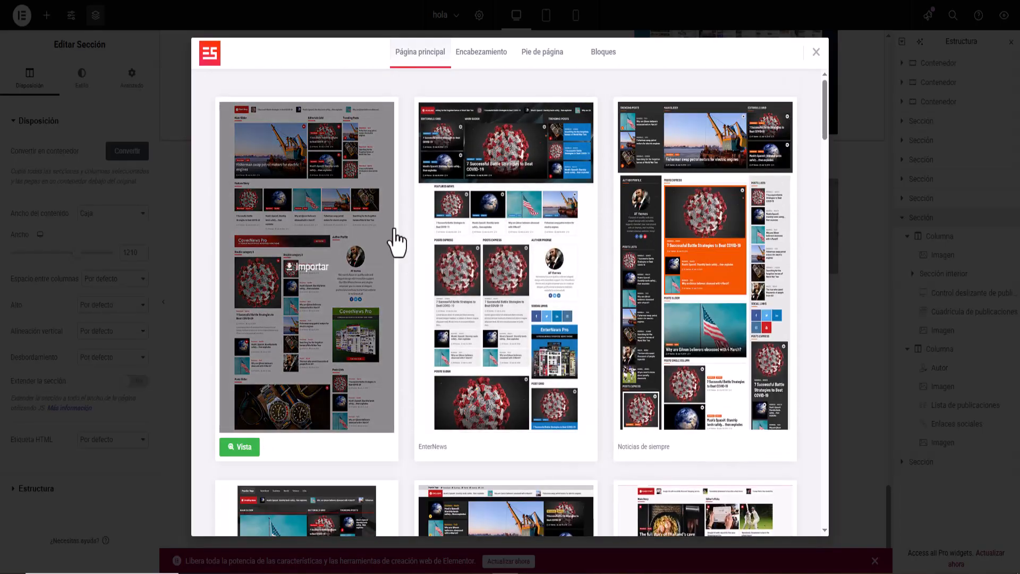
scroll(647, 284, "down", 1)
scroll(328, 349, "down", 11)
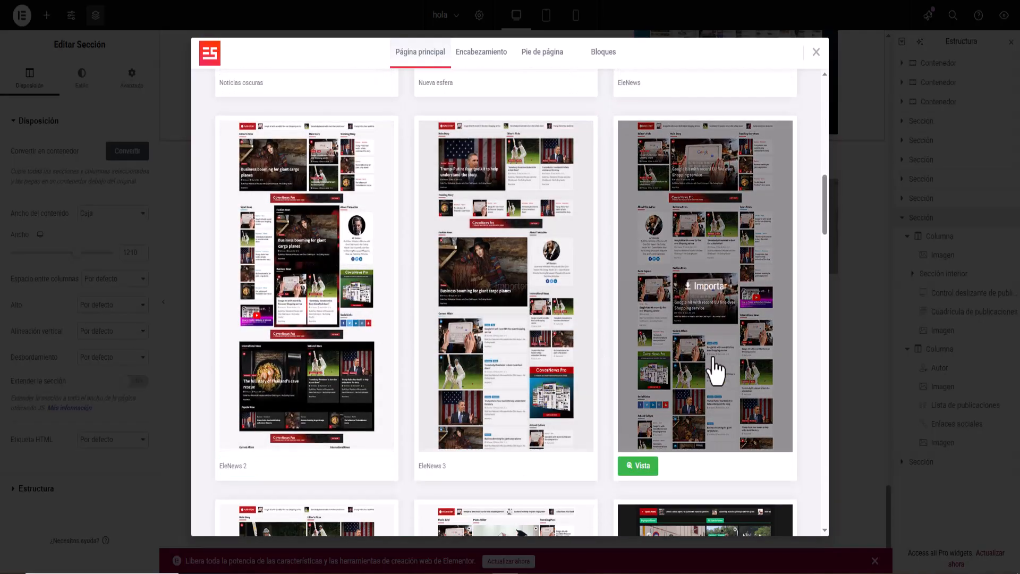
scroll(332, 367, "down", 4)
scroll(333, 372, "down", 3)
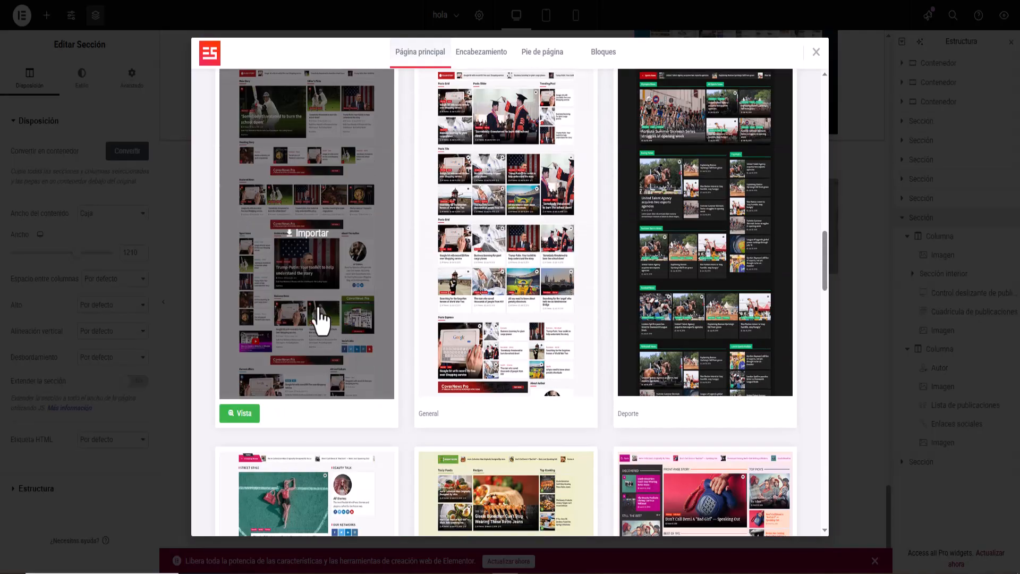
scroll(311, 335, "up", 4)
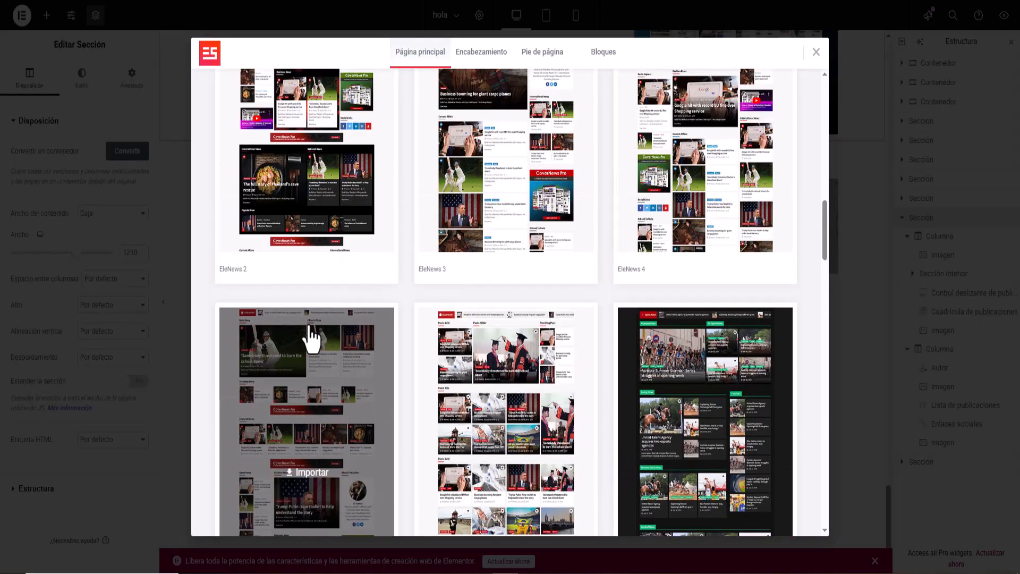
scroll(312, 340, "up", 10)
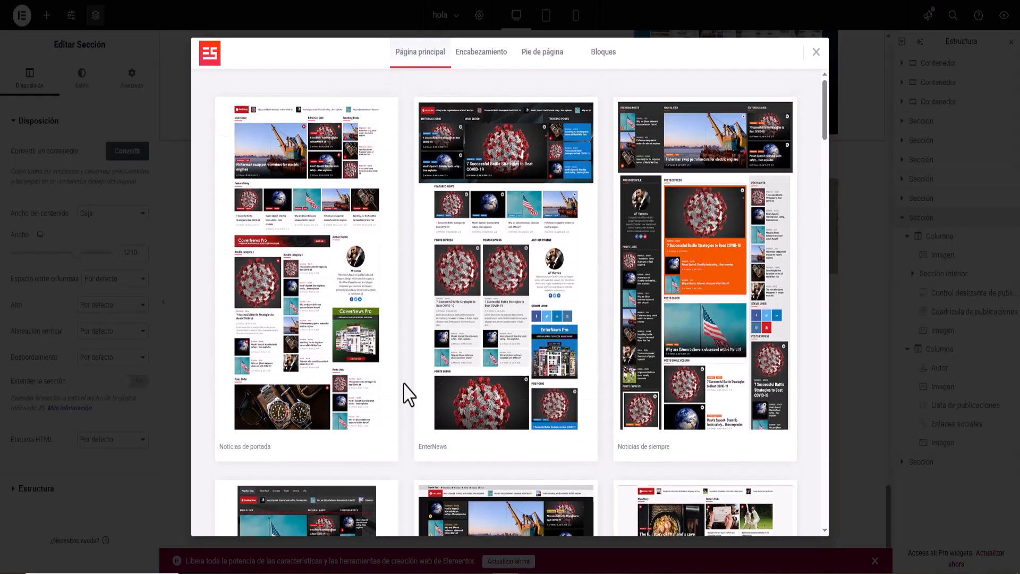
scroll(408, 393, "down", 12)
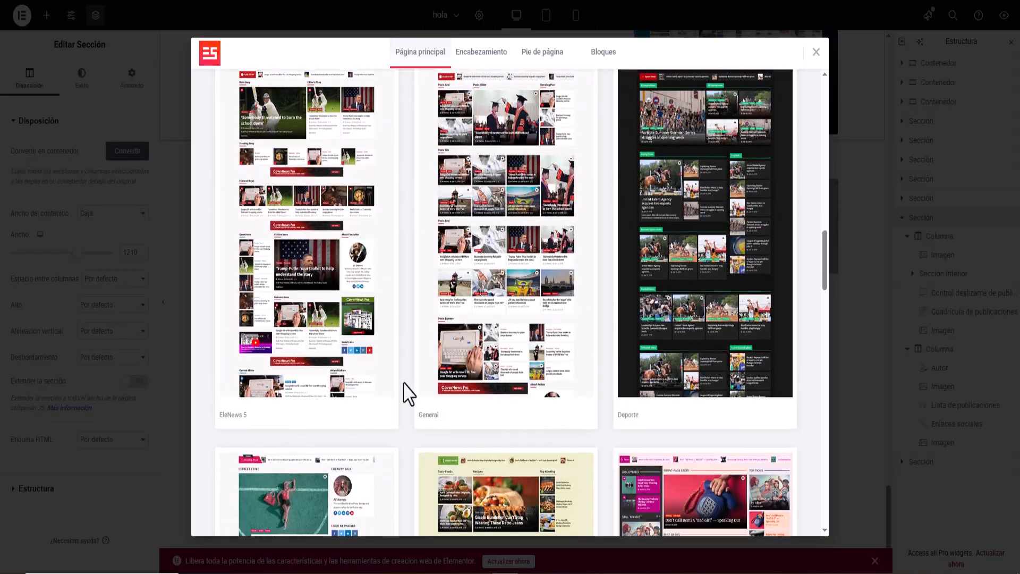
scroll(408, 393, "down", 8)
scroll(408, 393, "up", 15)
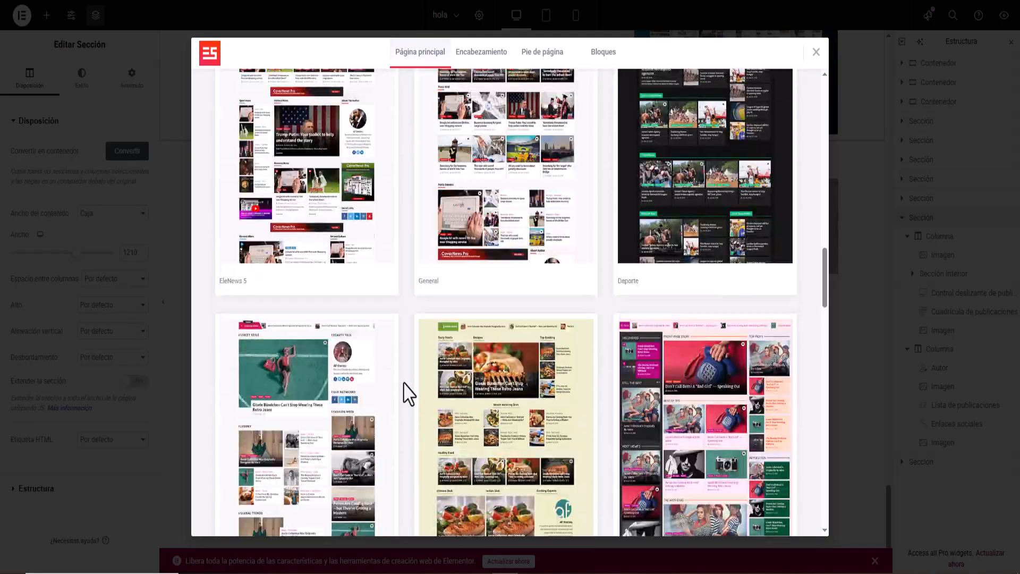
scroll(408, 393, "up", 10)
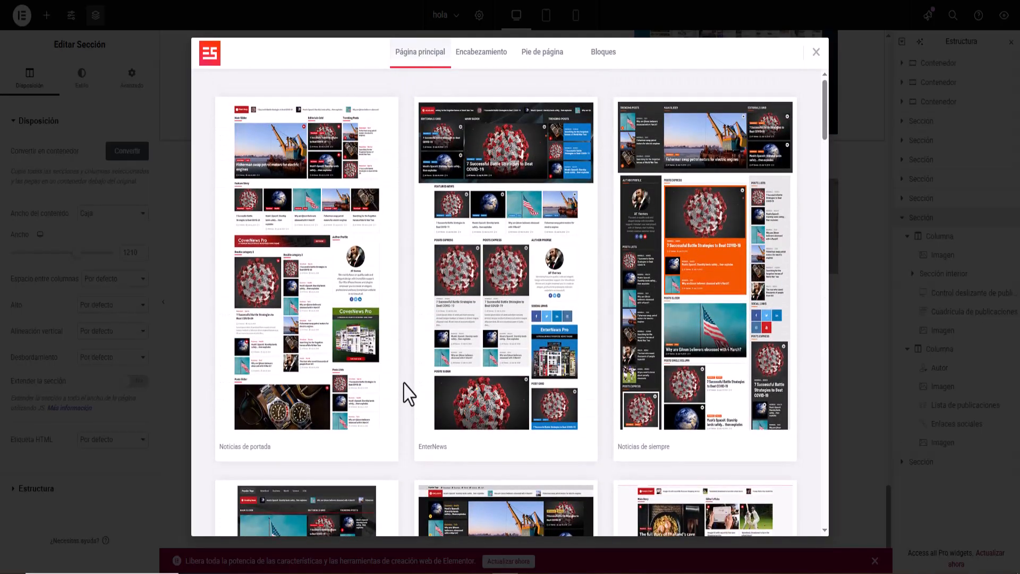
- Look through the header templates in the Elespare library, from Encabezado 1 down to the gamer header
left_click(480, 53)
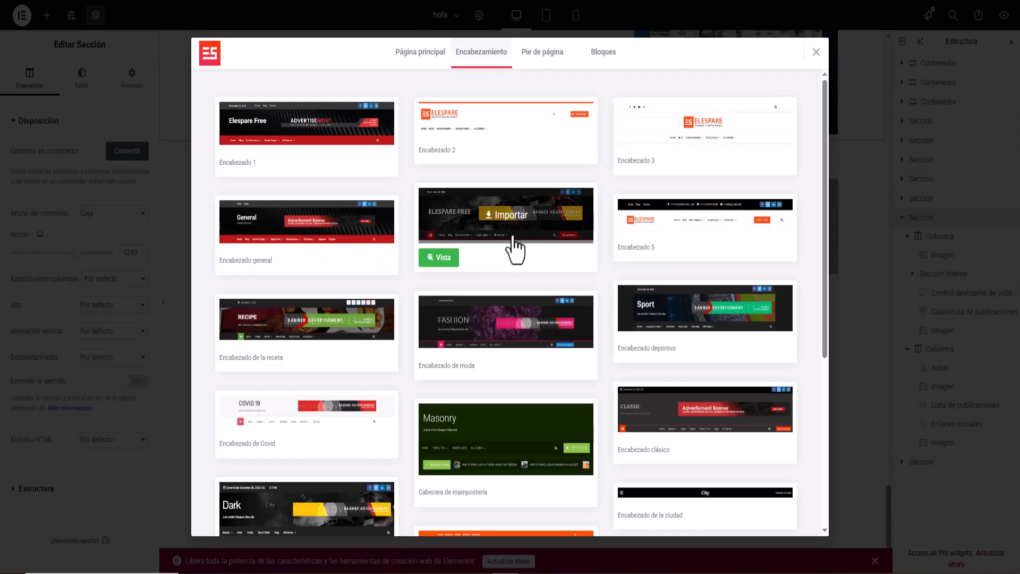
scroll(361, 277, "down", 1)
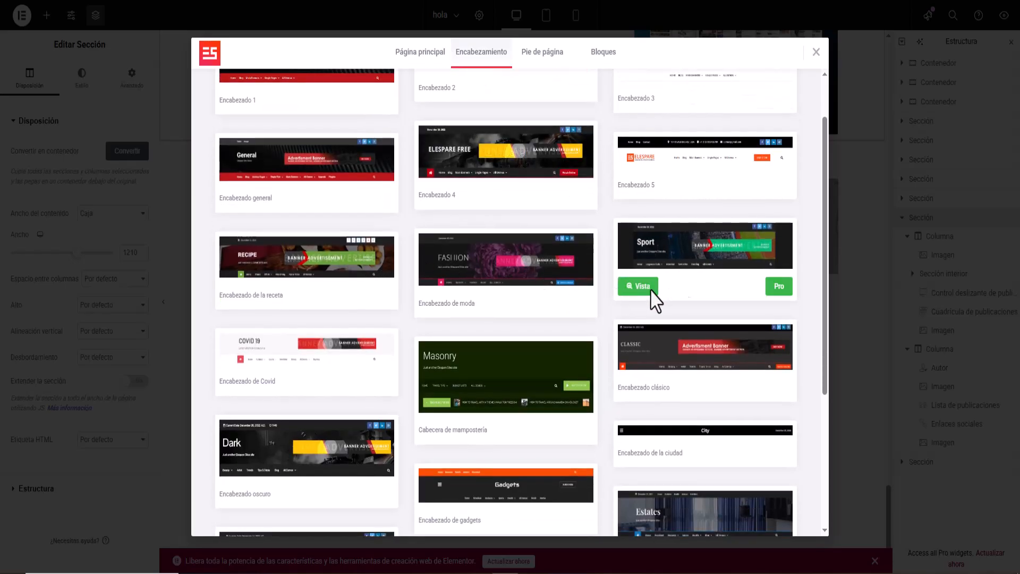
scroll(674, 375, "down", 1)
scroll(362, 337, "down", 3)
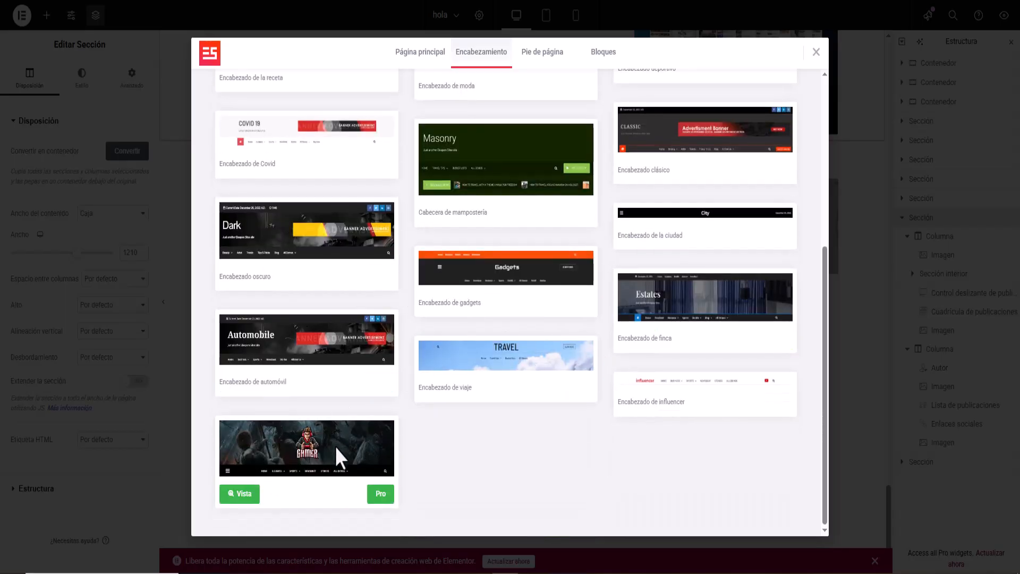
- Look through the footer templates in the Elespare library, from Pie de página 1 to the classic and recipe footers
scroll(543, 289, "up", 5)
left_click(540, 66)
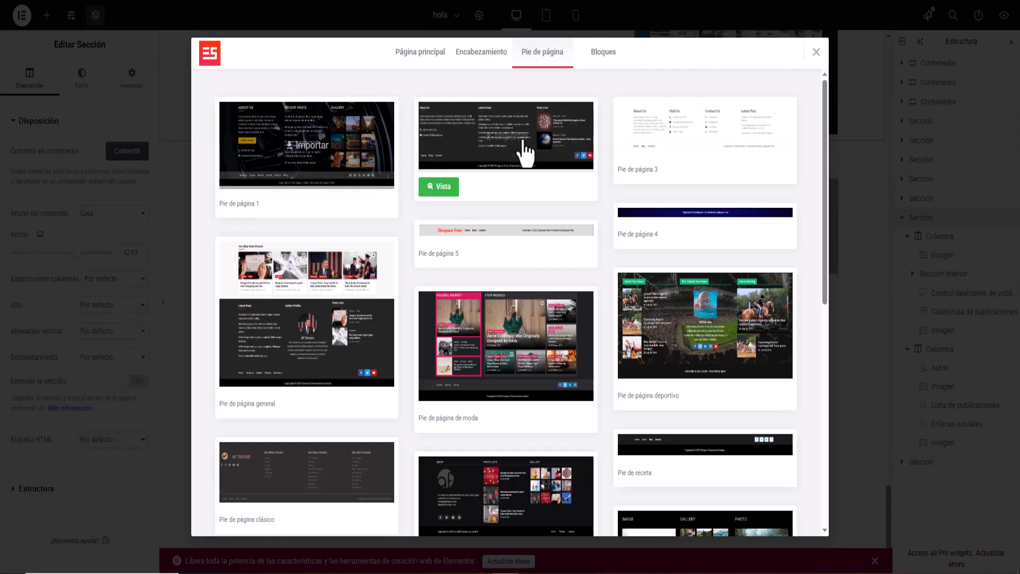
mouse_move(665, 239)
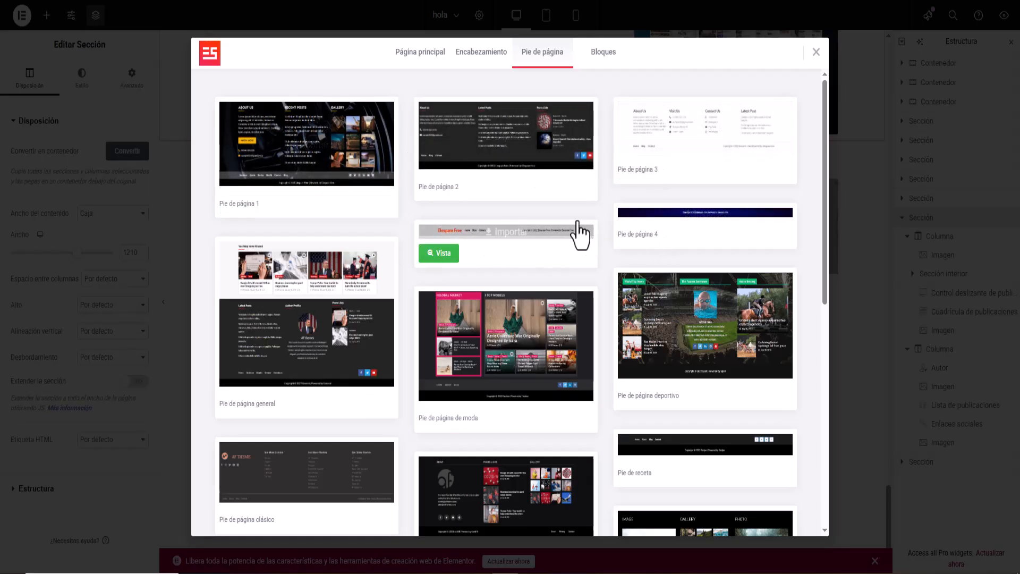
scroll(563, 139, "down", 5)
scroll(567, 135, "up", 5)
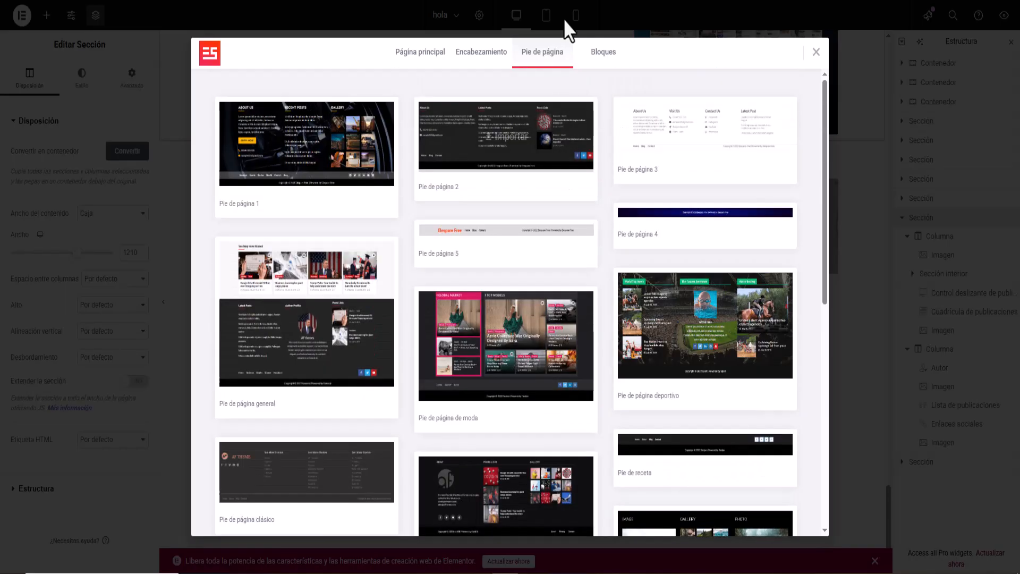
- Look through the block templates, loading more of them, from the post grids and lists to the single-column posts
left_click(596, 55)
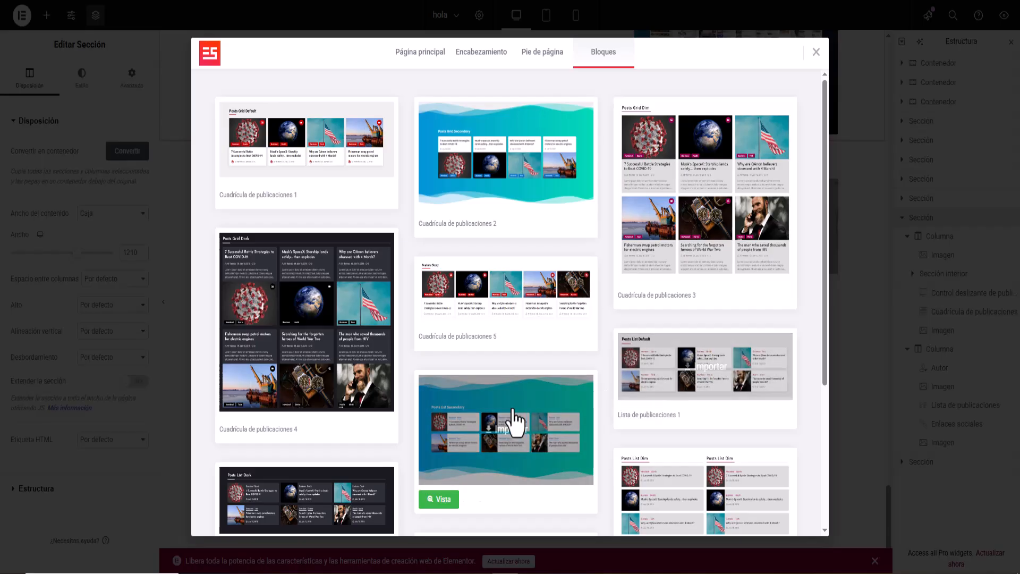
scroll(274, 380, "down", 4)
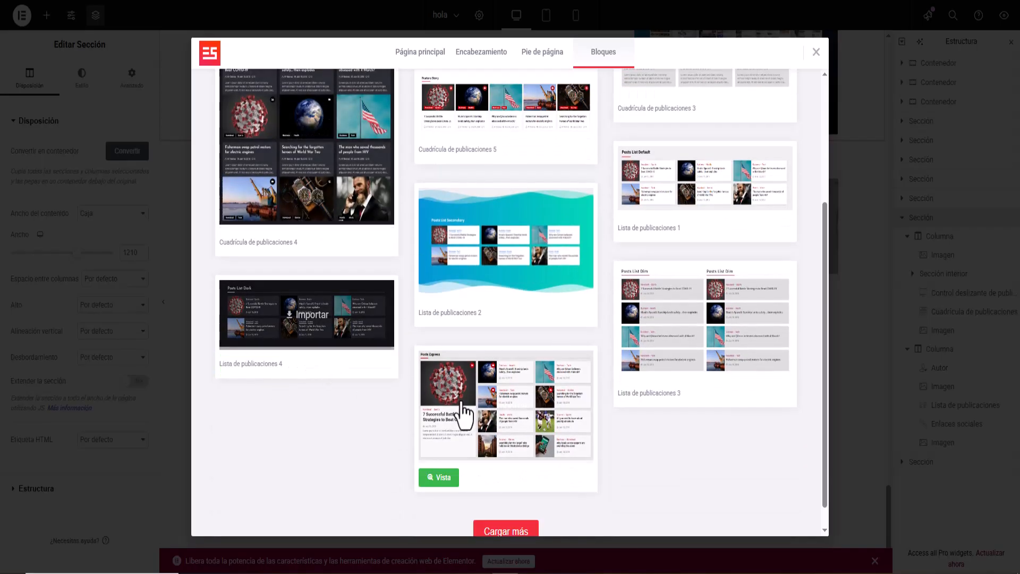
scroll(596, 458, "down", 1)
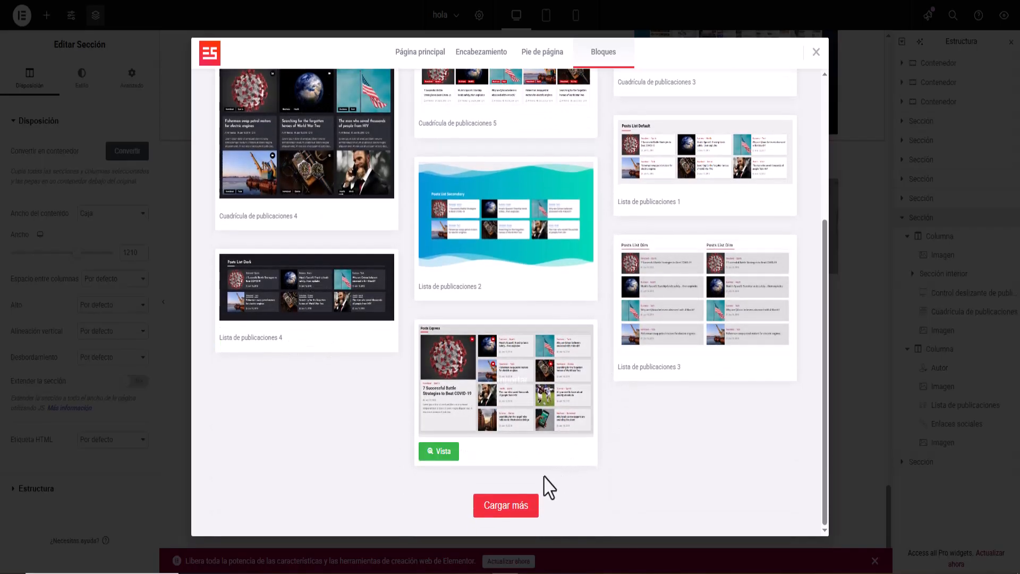
left_click(526, 513)
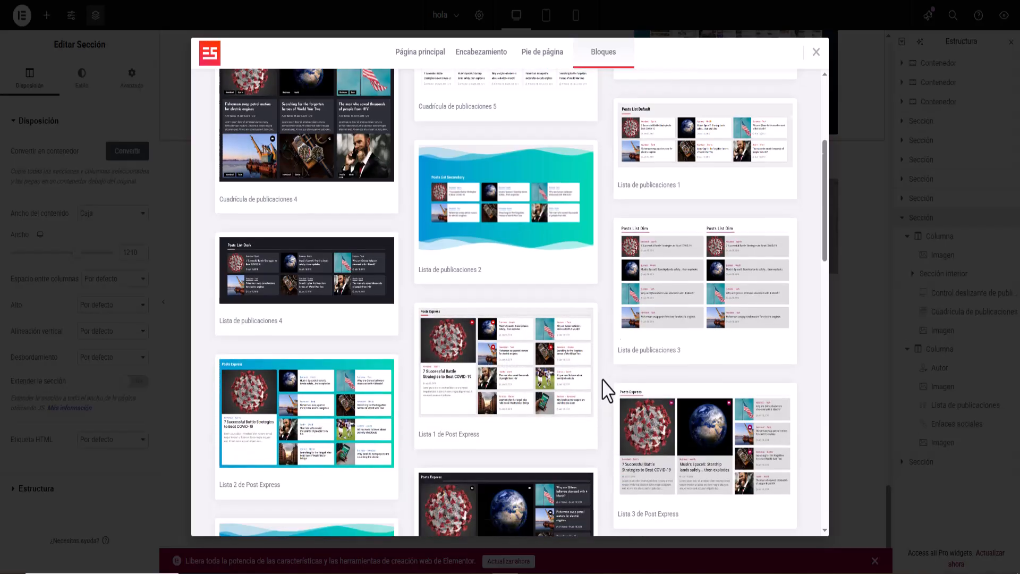
scroll(246, 257, "down", 4)
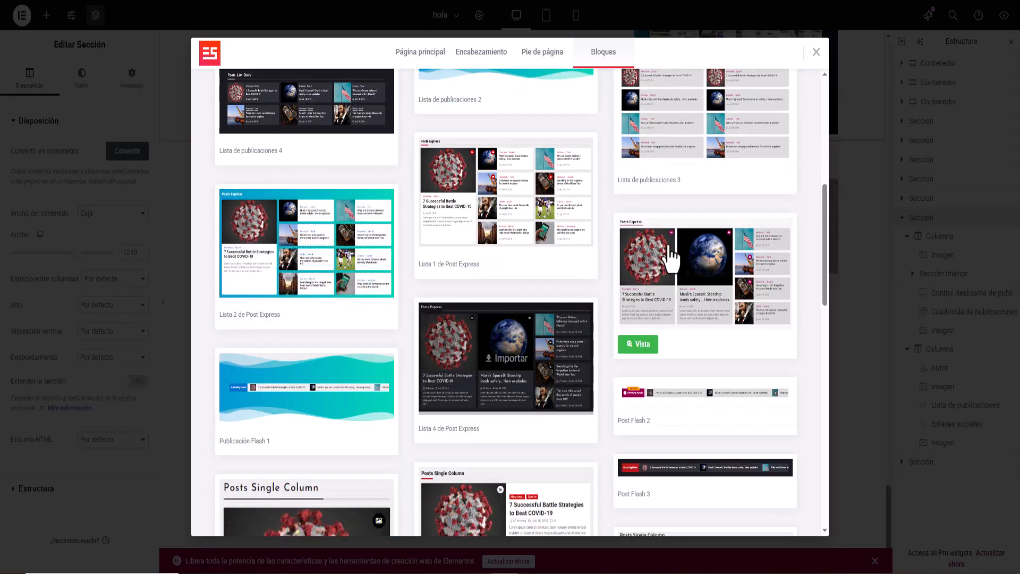
scroll(688, 440, "down", 4)
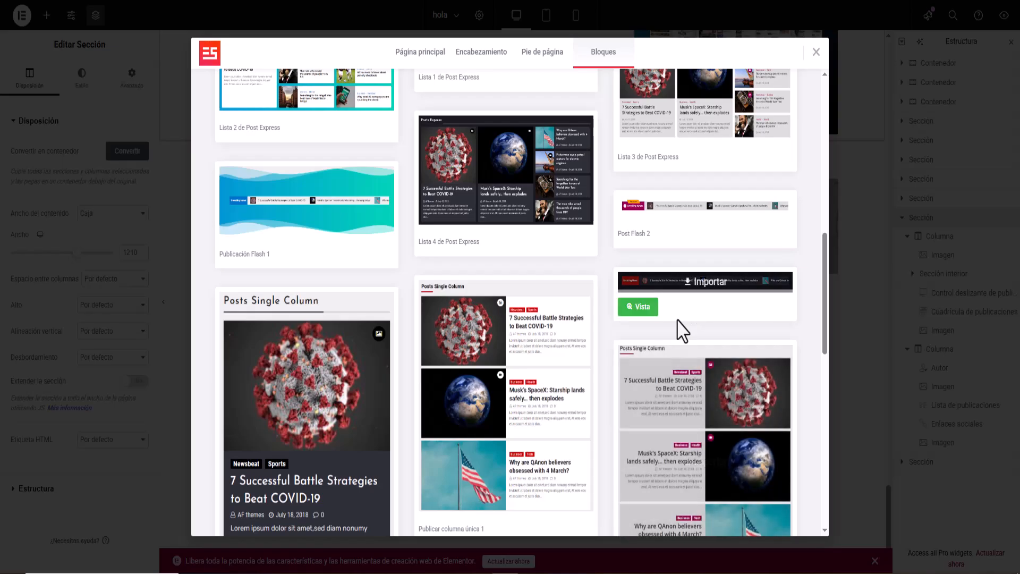
scroll(353, 376, "down", 4)
scroll(364, 330, "down", 10)
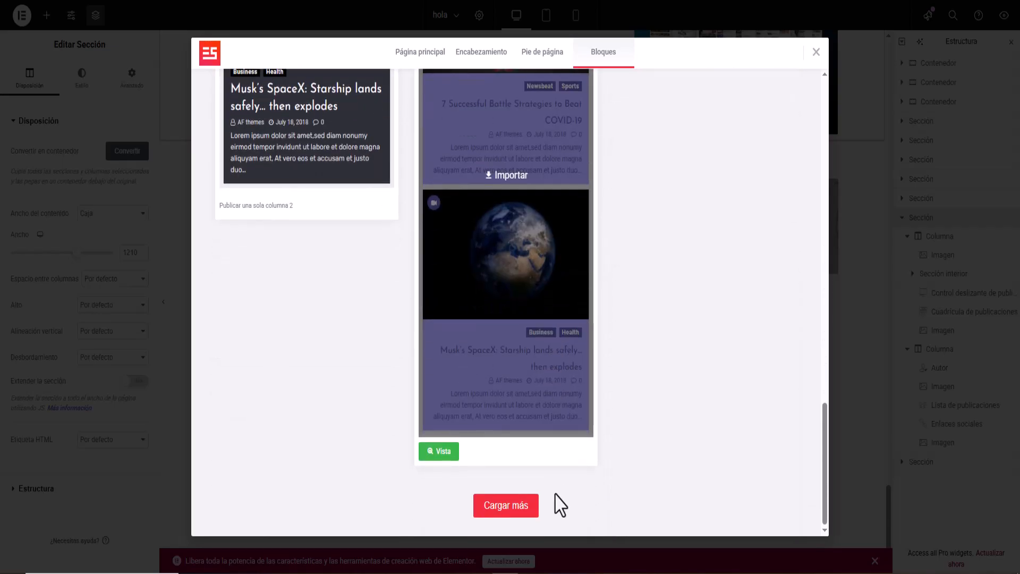
- Load the further block templates, examine the post sliders, social links and hero banners, and close the template library
left_click(506, 506)
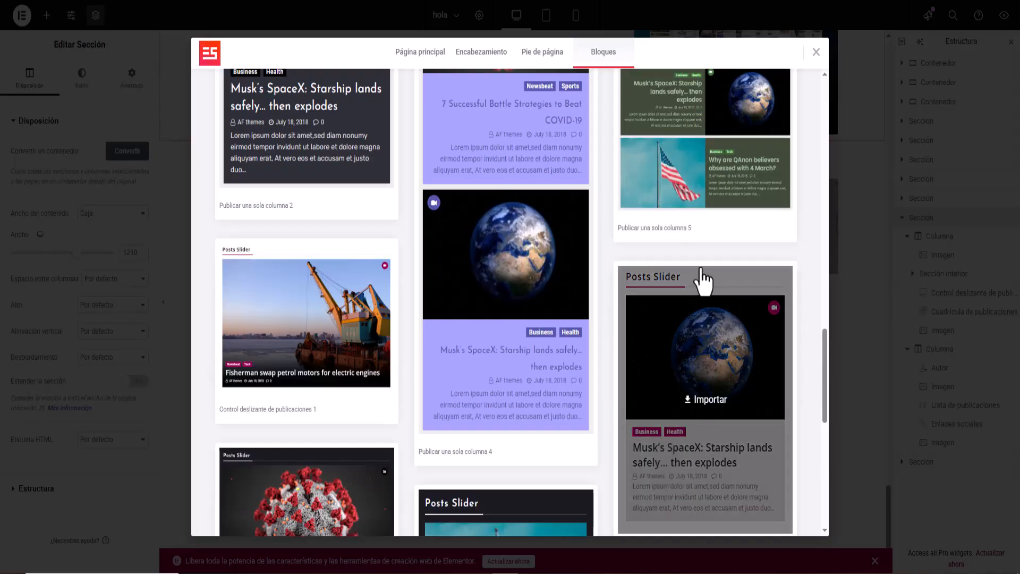
scroll(665, 292, "down", 10)
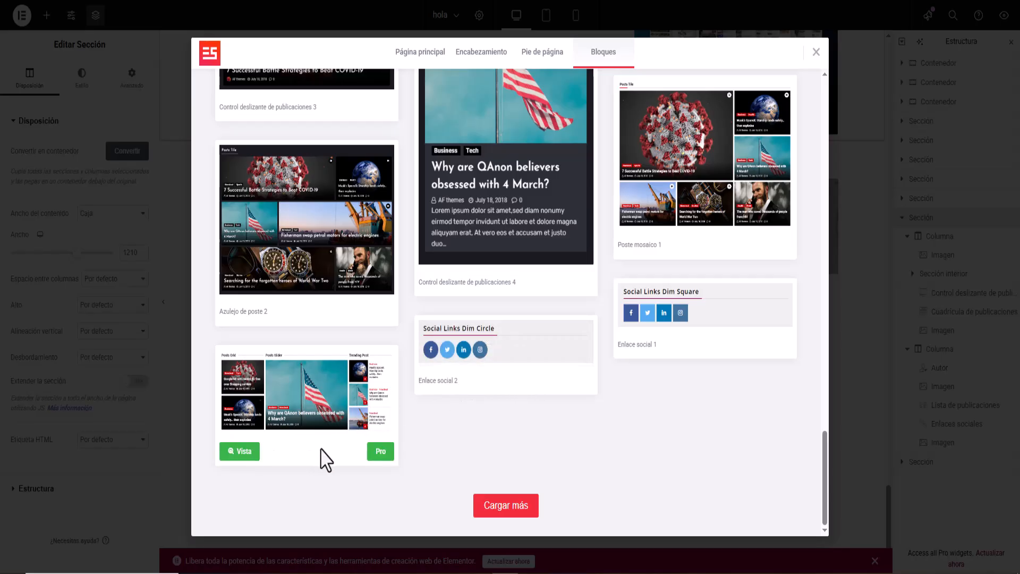
left_click(489, 505)
scroll(495, 404, "down", 4)
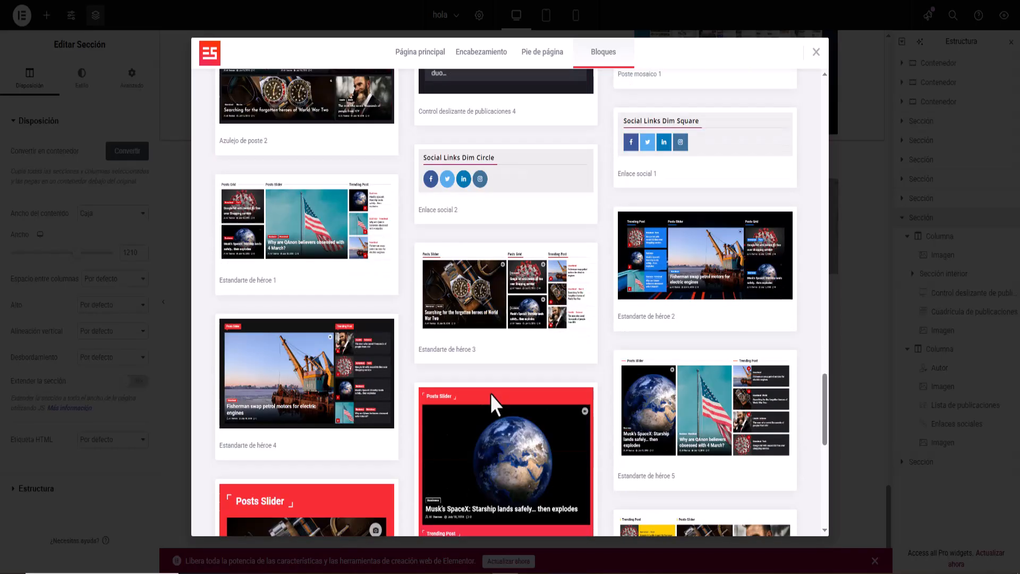
scroll(437, 239, "up", 10)
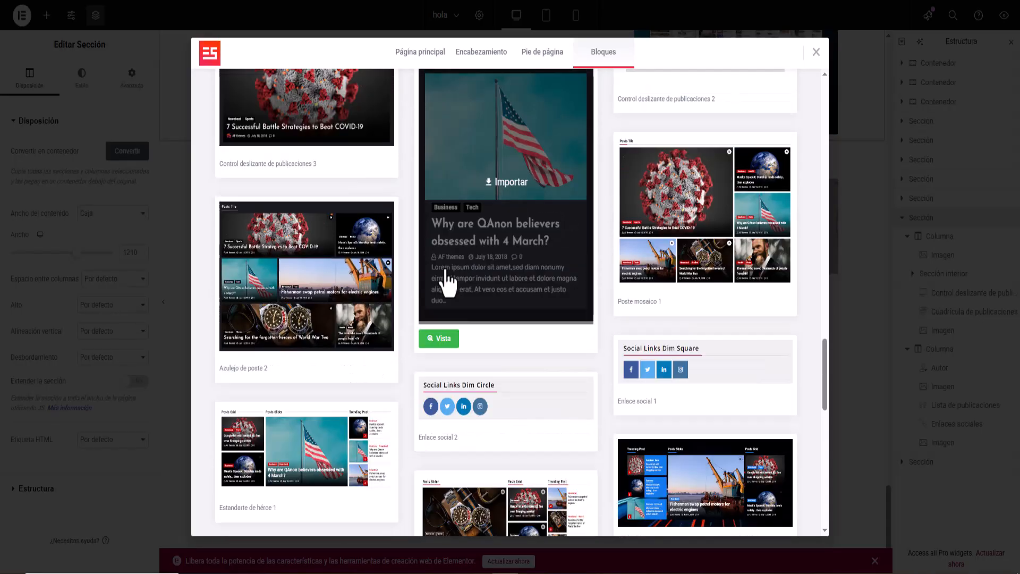
scroll(447, 282, "up", 10)
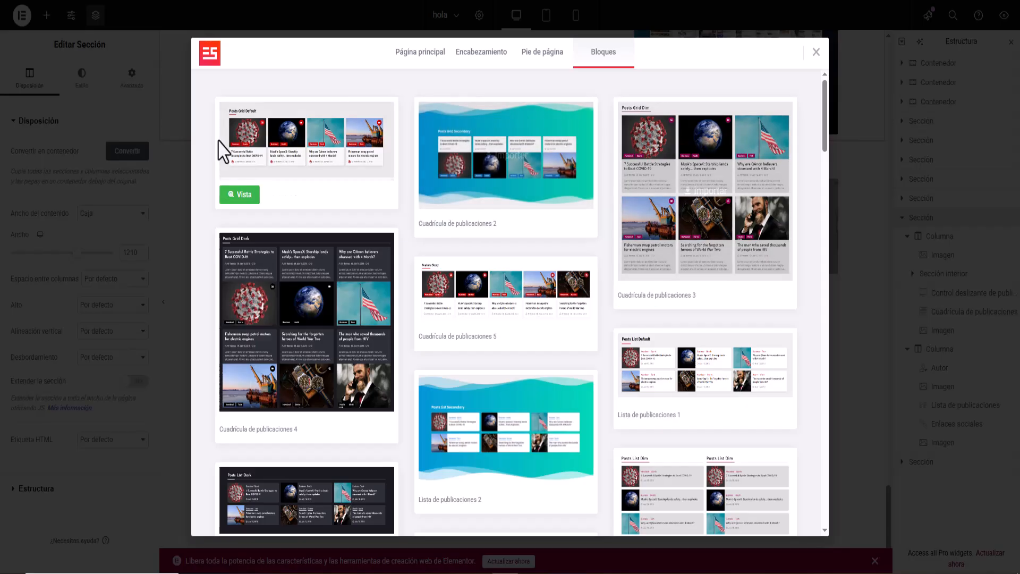
left_click(816, 53)
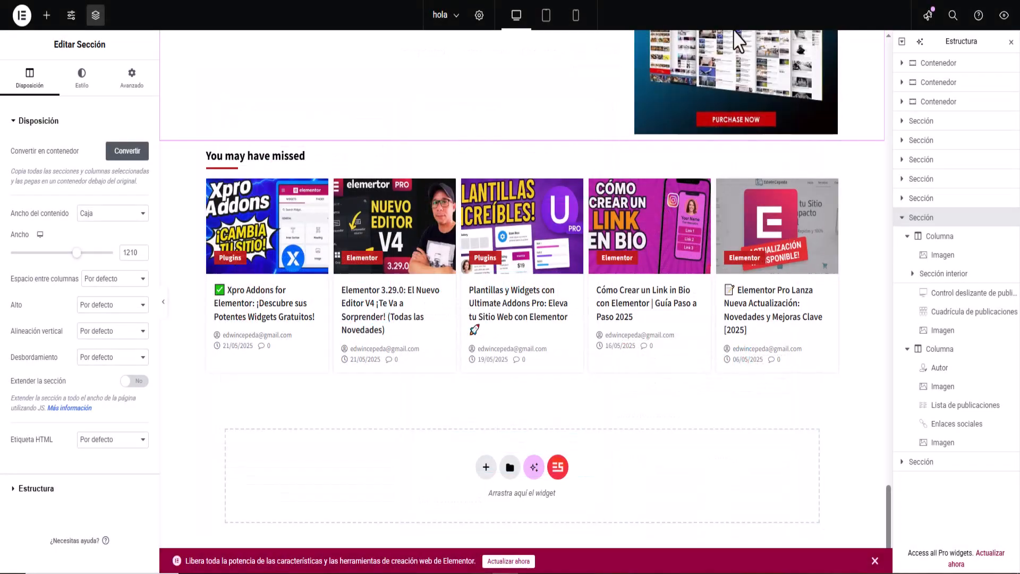
- Collapse the expanded section with the posts slider and social links in the page structure
scroll(365, 439, "up", 10)
scroll(386, 367, "up", 10)
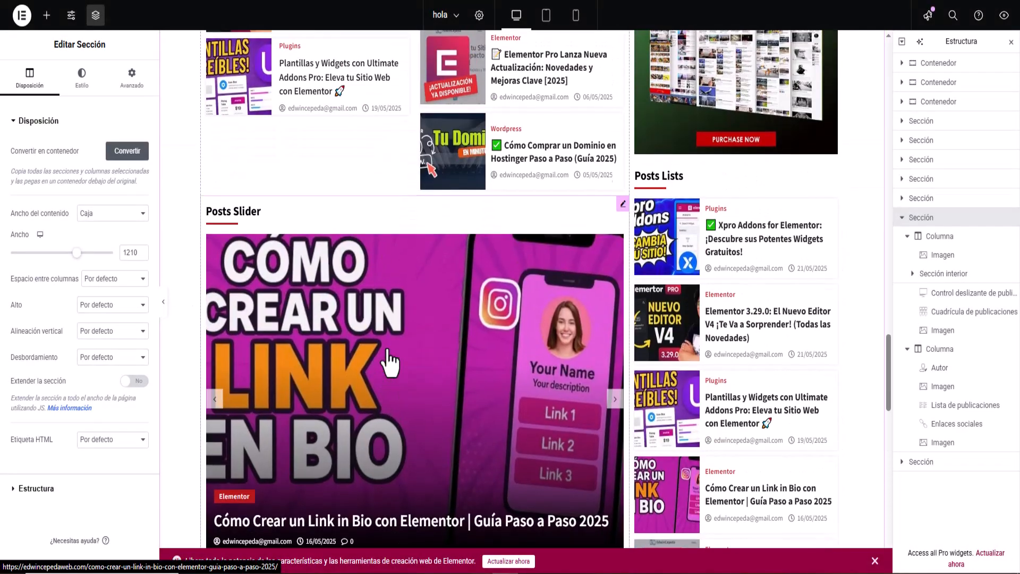
scroll(390, 362, "up", 10)
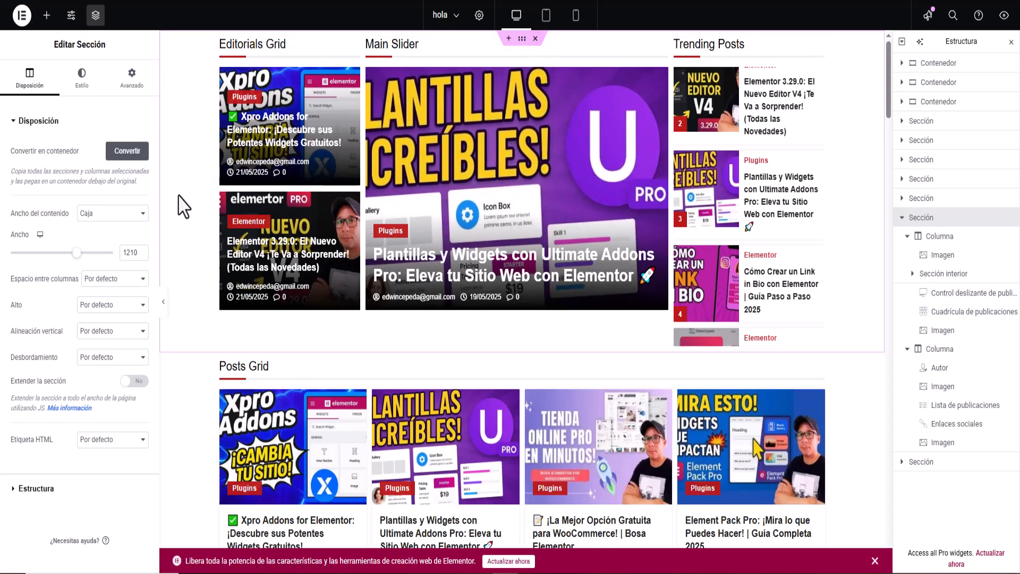
left_click(902, 218)
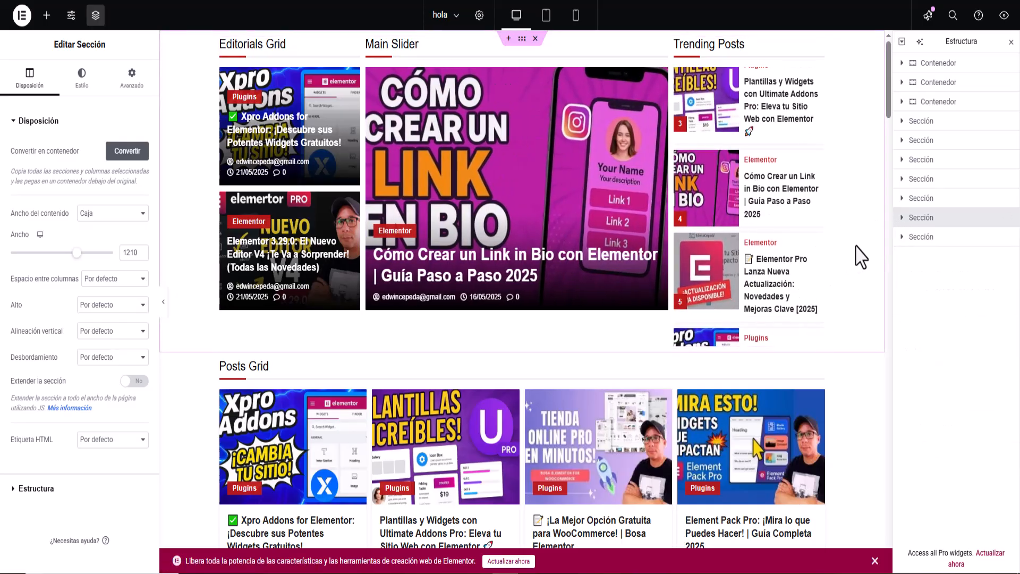
- Review the built news page from the Editorials Grid and Main Slider to the Double category and Author Profile blocks
scroll(860, 255, "down", 3)
scroll(860, 255, "up", 3)
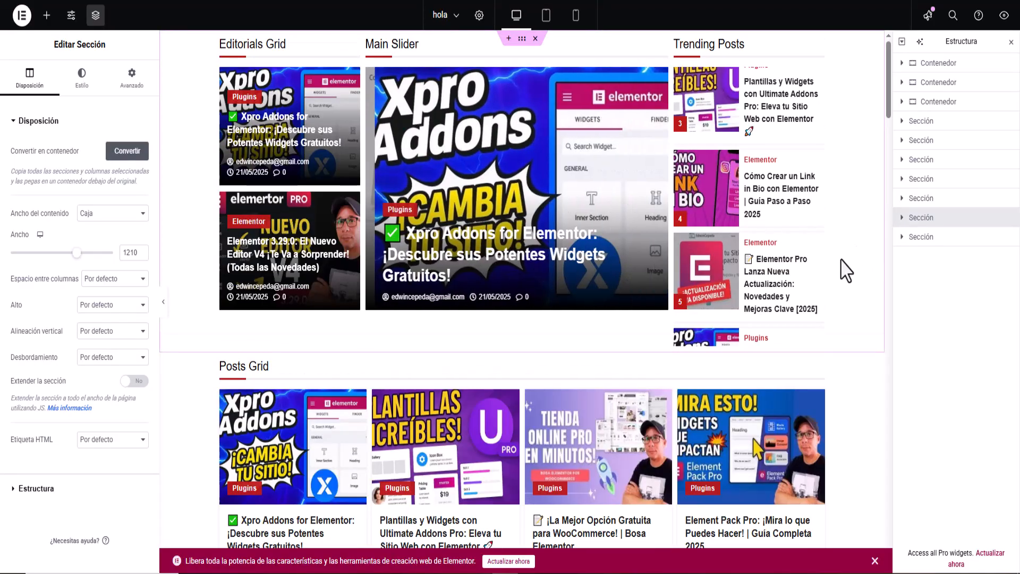
scroll(851, 277, "down", 15)
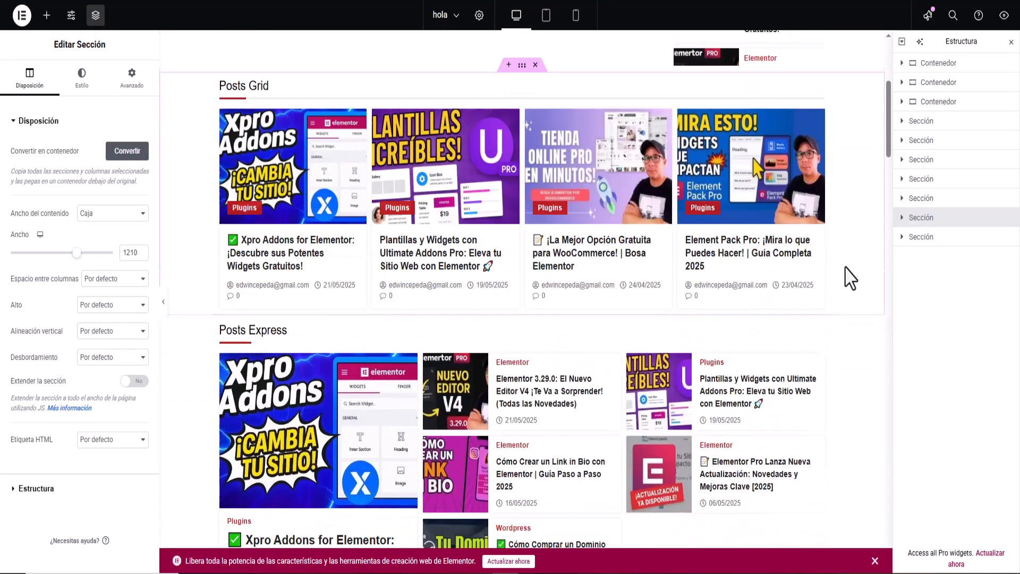
scroll(858, 294, "down", 10)
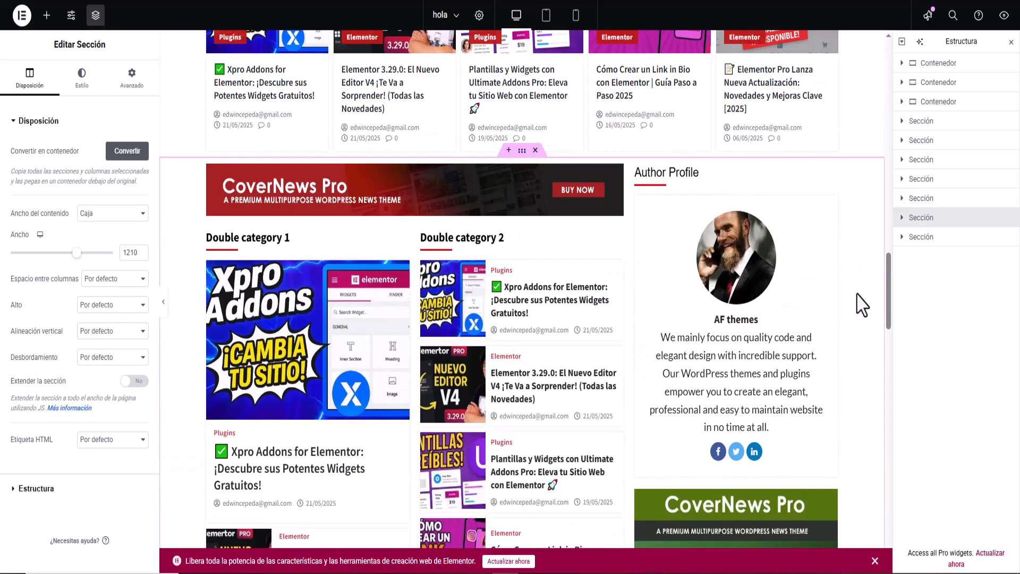
scroll(858, 294, "up", 12)
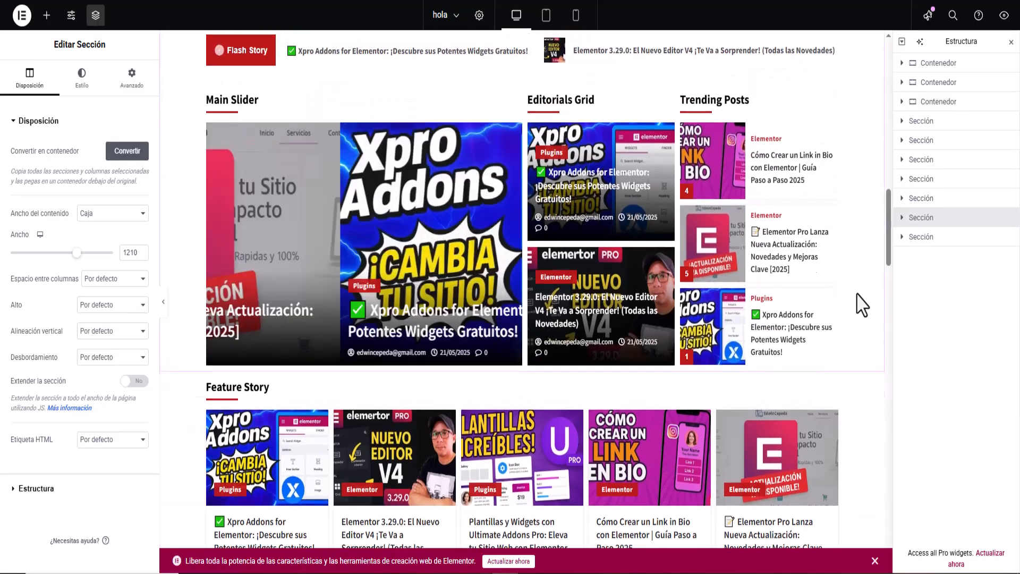
scroll(858, 294, "up", 5)
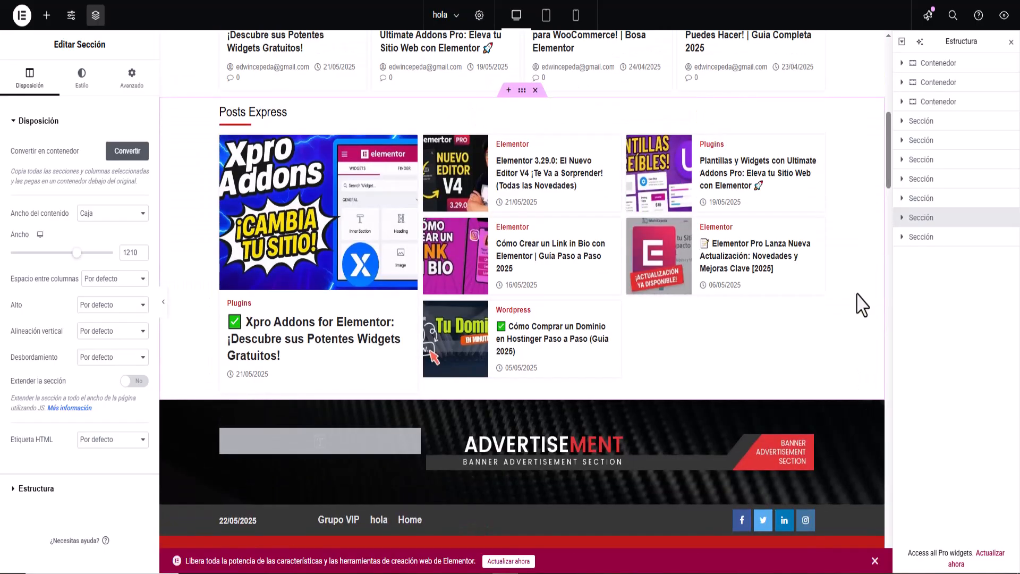